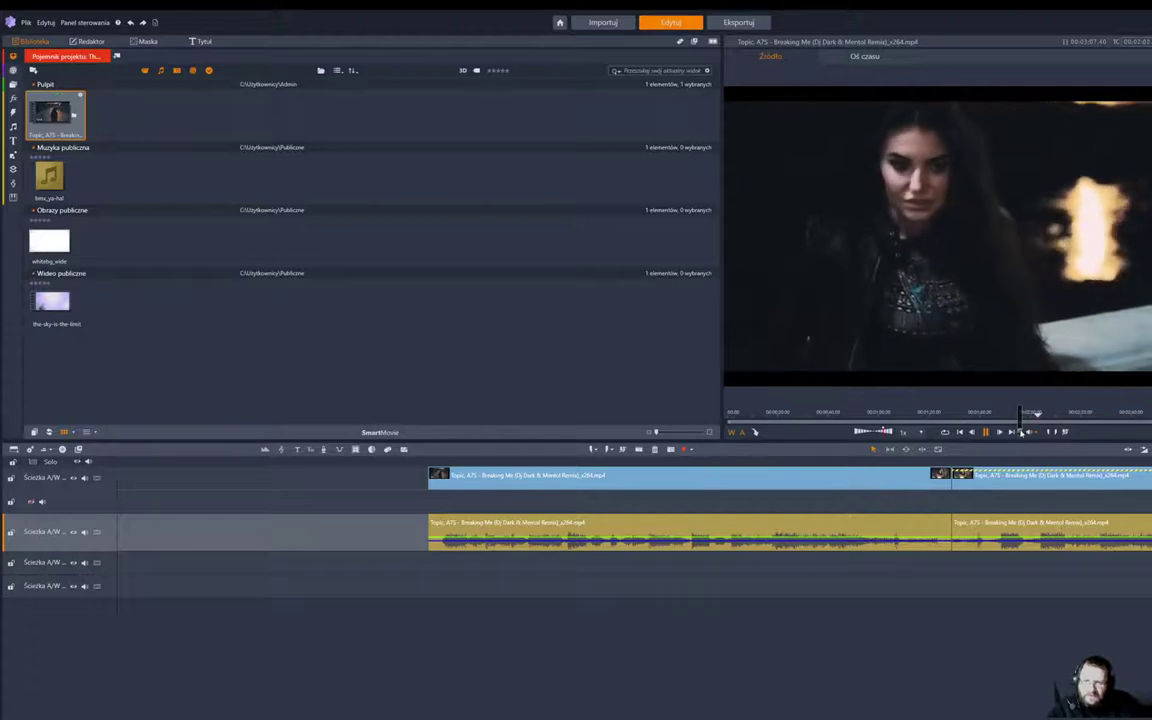
# Stop the source clip's preview and return it to the beginning.
pyautogui.press('space')
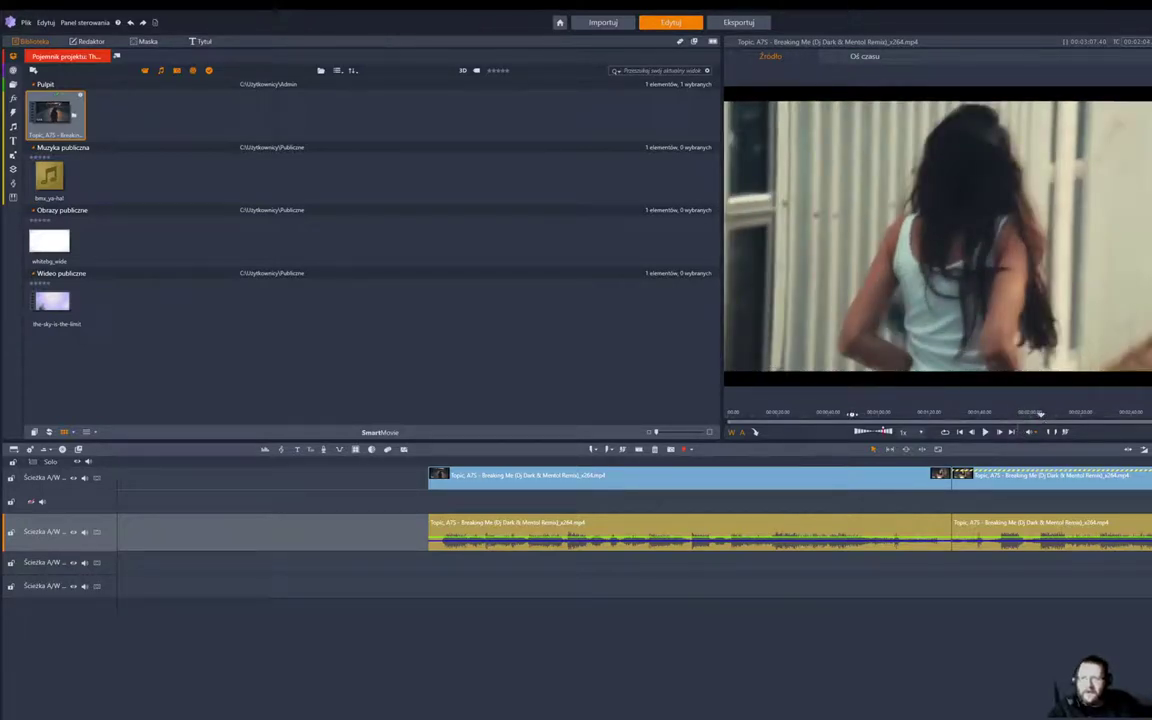
pyautogui.moveTo(735, 414); pyautogui.dragTo(716, 414)
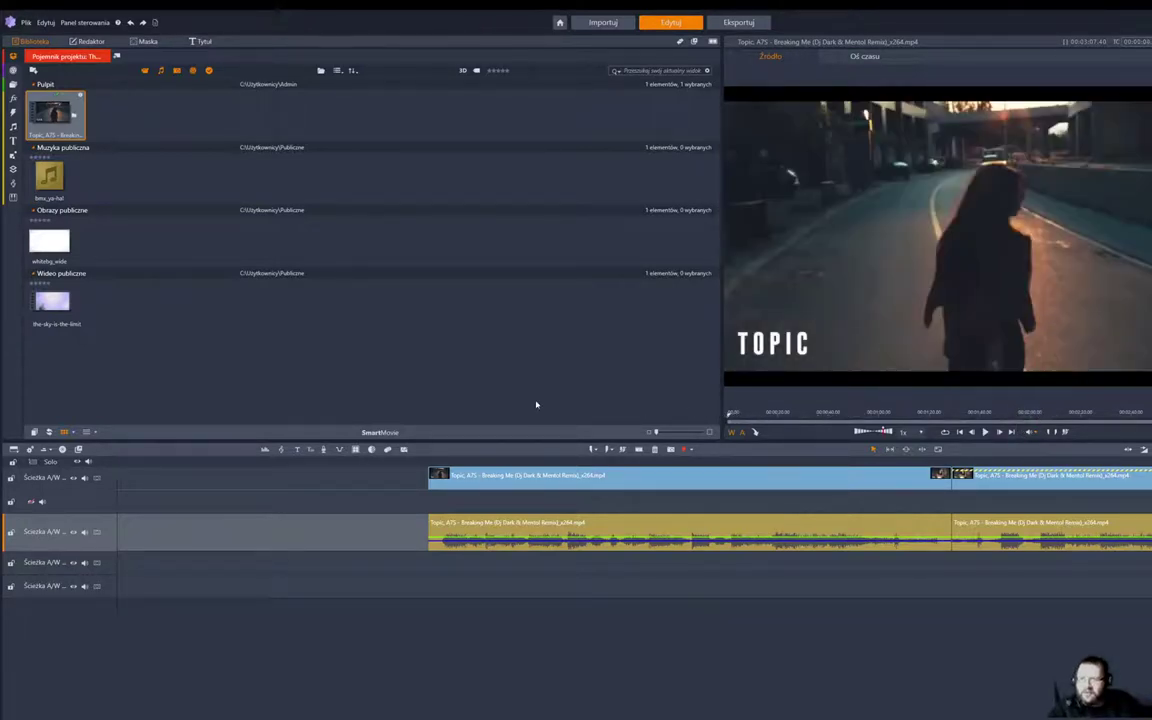
# Look through the list of project bins and the media import file browser, closing it without importing anything.
pyautogui.click(12, 55)
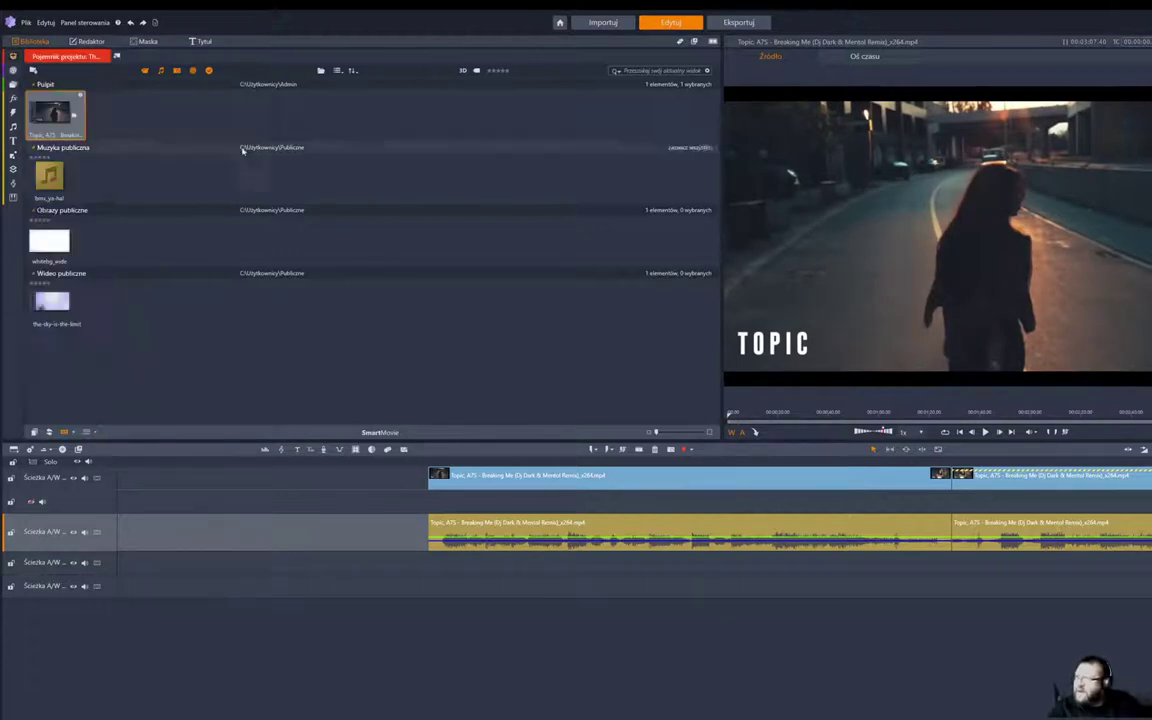
pyautogui.click(11, 57)
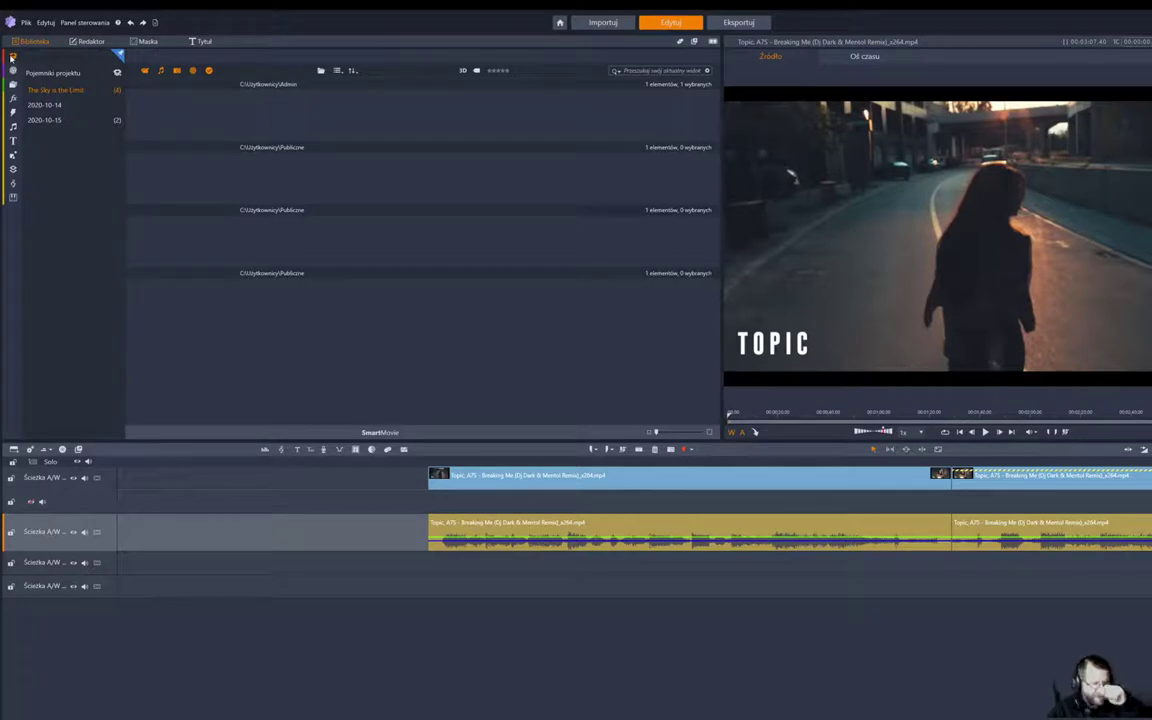
pyautogui.click(51, 76)
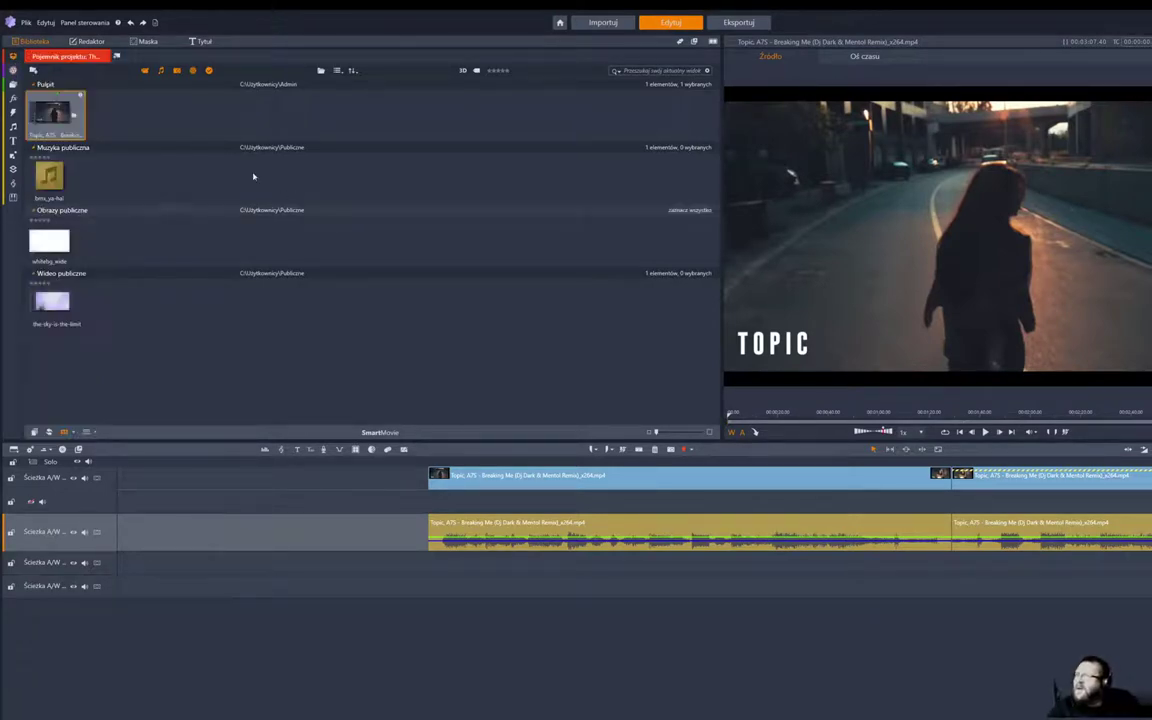
pyautogui.click(32, 72)
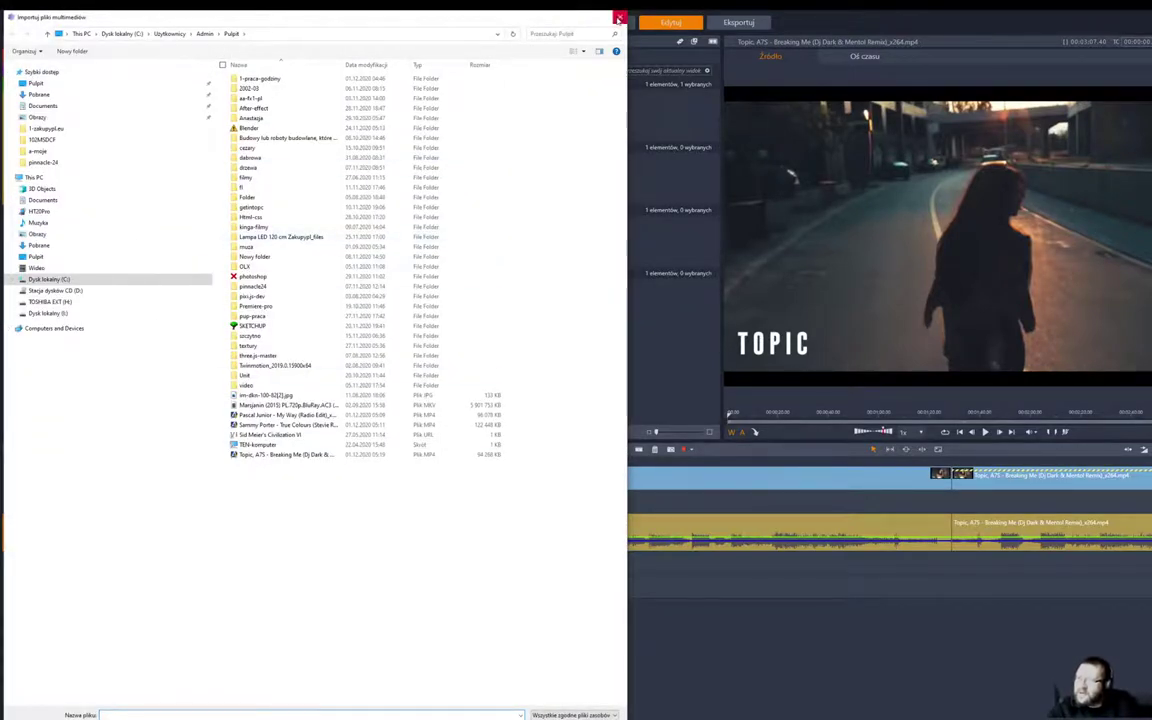
pyautogui.click(620, 17)
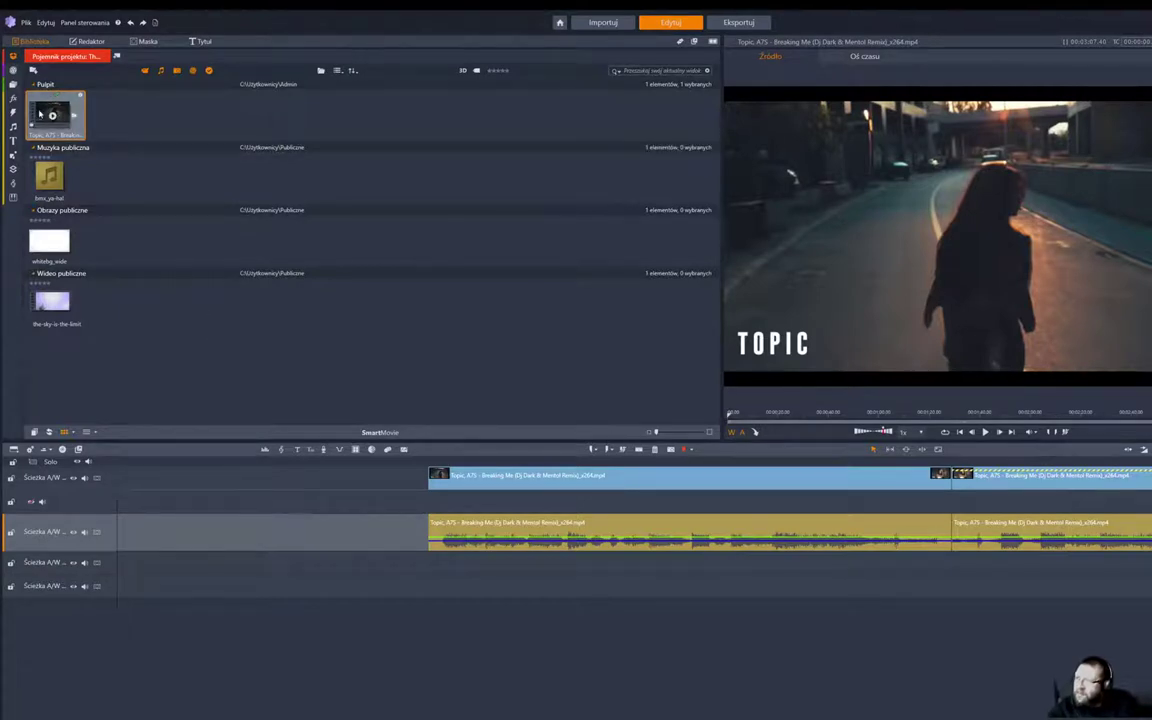
# Place the library's "Topic, A7S - Breaking Me" clip on the uppermost video track, in the gap before the existing clips.
pyautogui.moveTo(62, 111)
pyautogui.mouseDown()
pyautogui.moveTo(237, 442)
pyautogui.moveTo(224, 495)
pyautogui.moveTo(200, 334)
pyautogui.moveTo(145, 188)
pyautogui.moveTo(55, 110)
pyautogui.mouseUp()
pyautogui.moveTo(462, 475); pyautogui.dragTo(487, 476)
pyautogui.rightClick(487, 476)
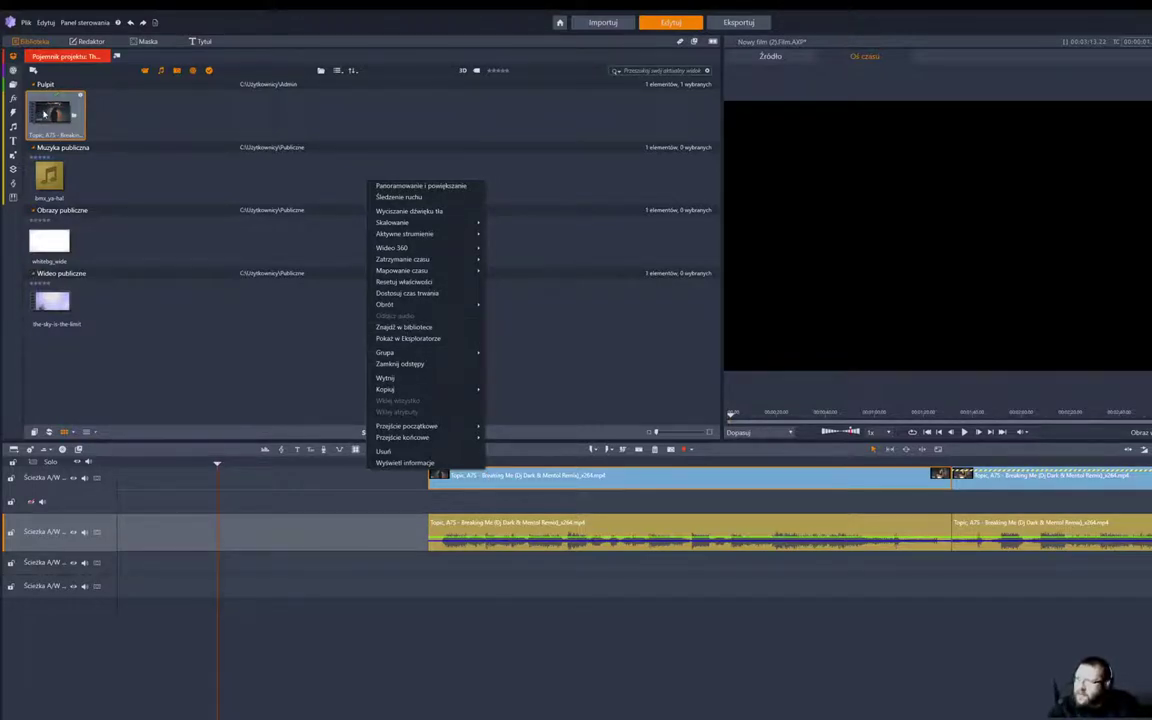
pyautogui.click(44, 113)
pyautogui.moveTo(44, 113); pyautogui.dragTo(228, 478)
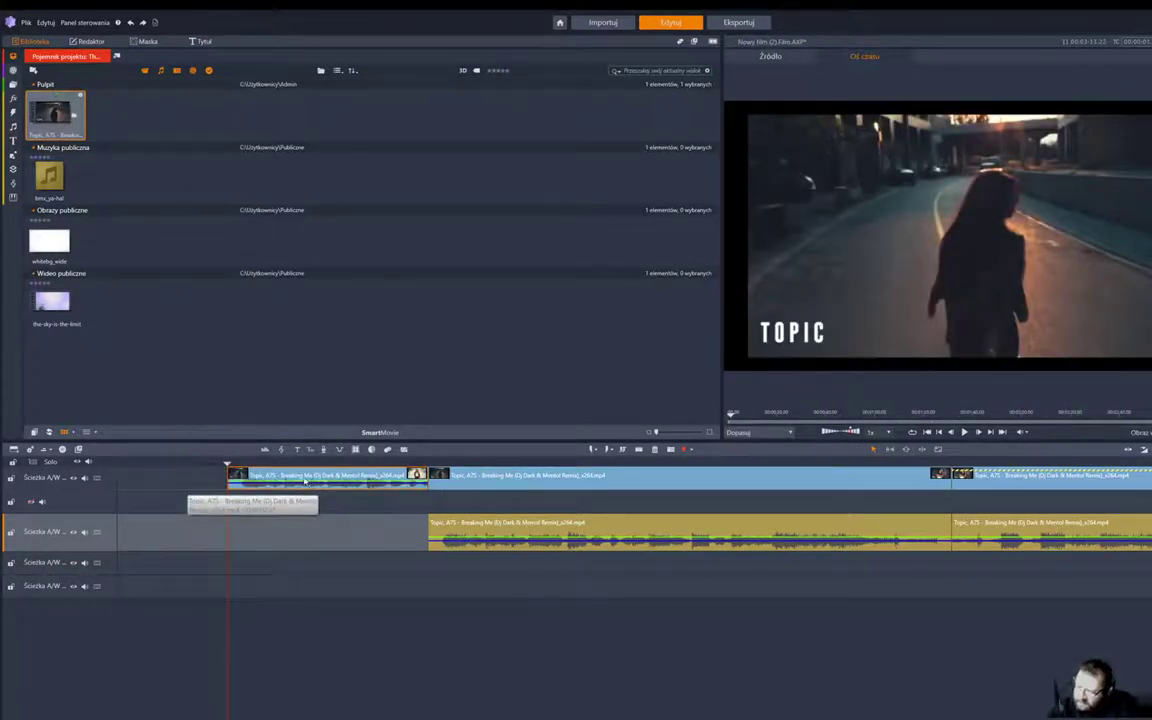
# Detach the audio from the newly added clip and try to move it onto the audio track below.
pyautogui.rightClick(305, 481)
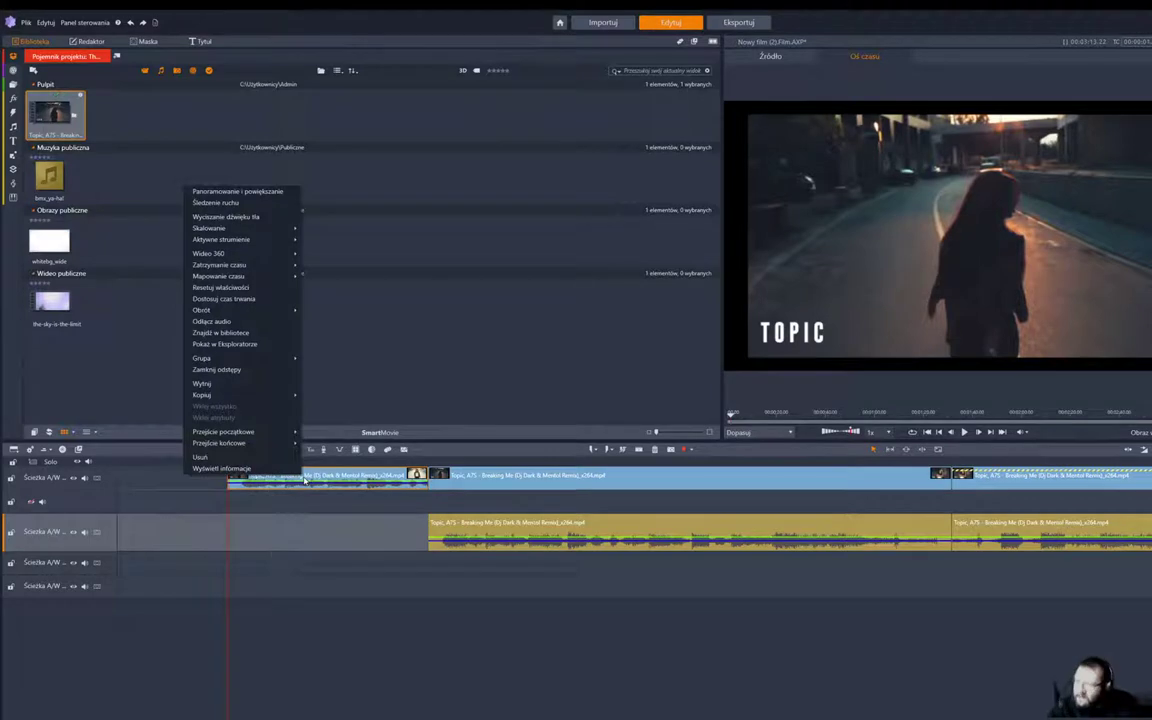
pyautogui.click(221, 321)
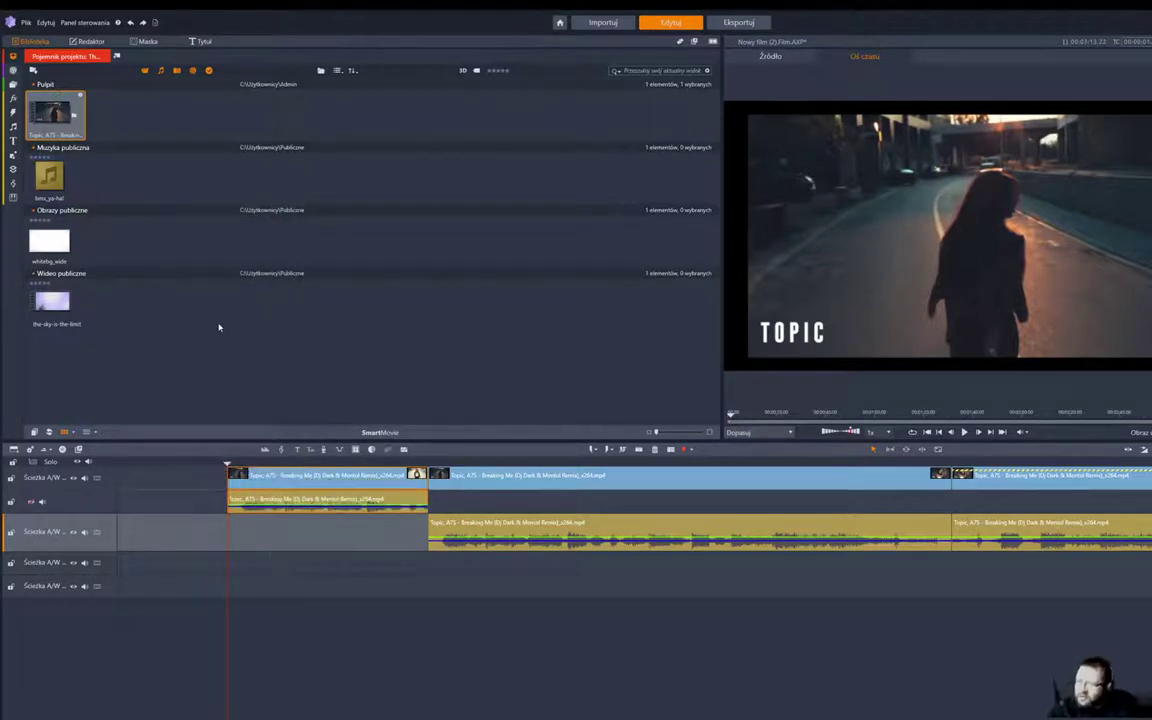
pyautogui.moveTo(275, 499); pyautogui.dragTo(265, 540)
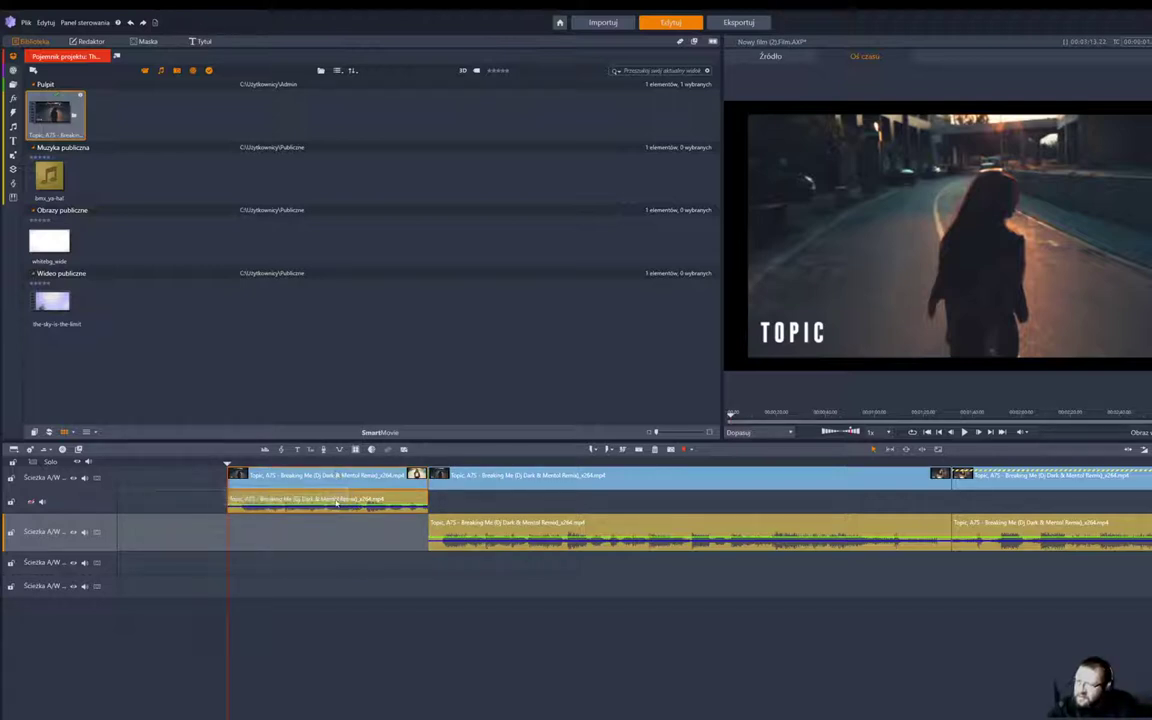
pyautogui.moveTo(232, 494); pyautogui.dragTo(189, 503)
pyautogui.moveTo(290, 500)
pyautogui.mouseDown()
pyautogui.moveTo(310, 565)
pyautogui.moveTo(272, 522)
pyautogui.moveTo(276, 511)
pyautogui.mouseUp()
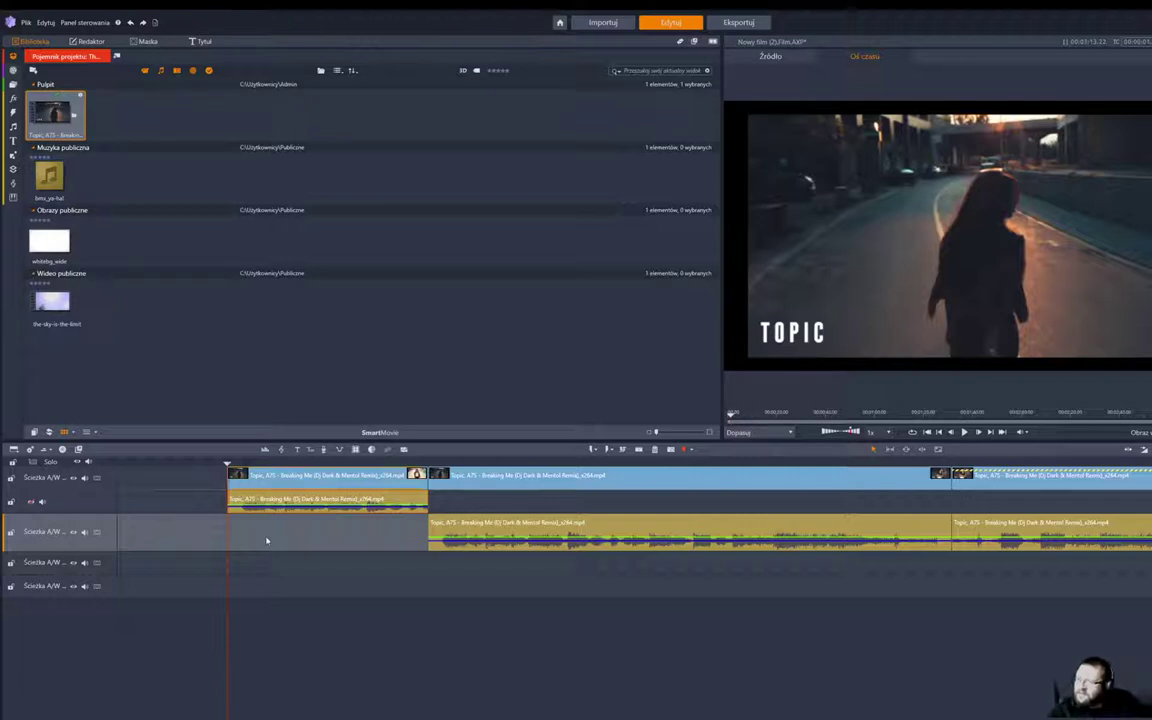
# Undo the audio detachment and delete the added clip from the timeline.
pyautogui.hotkey('ctrl', 'z')
pyautogui.press('Delete')
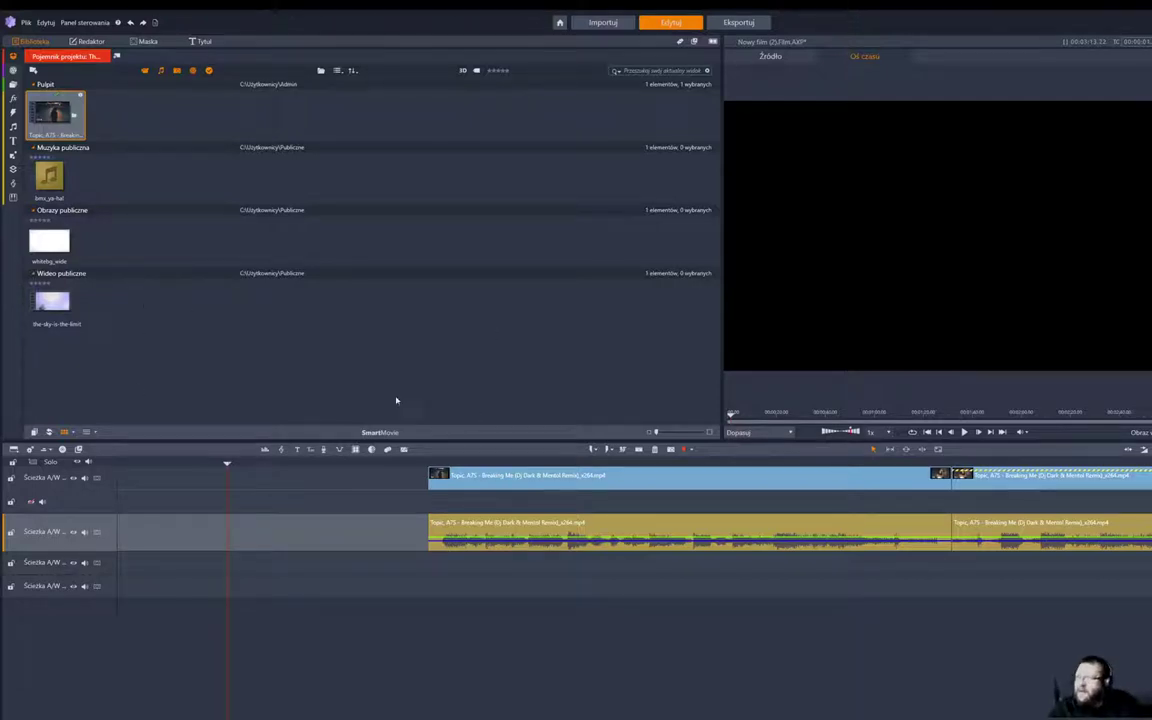
# Examine the existing cuts and short clips along the video and audio tracks of the timeline.
pyautogui.click(630, 477)
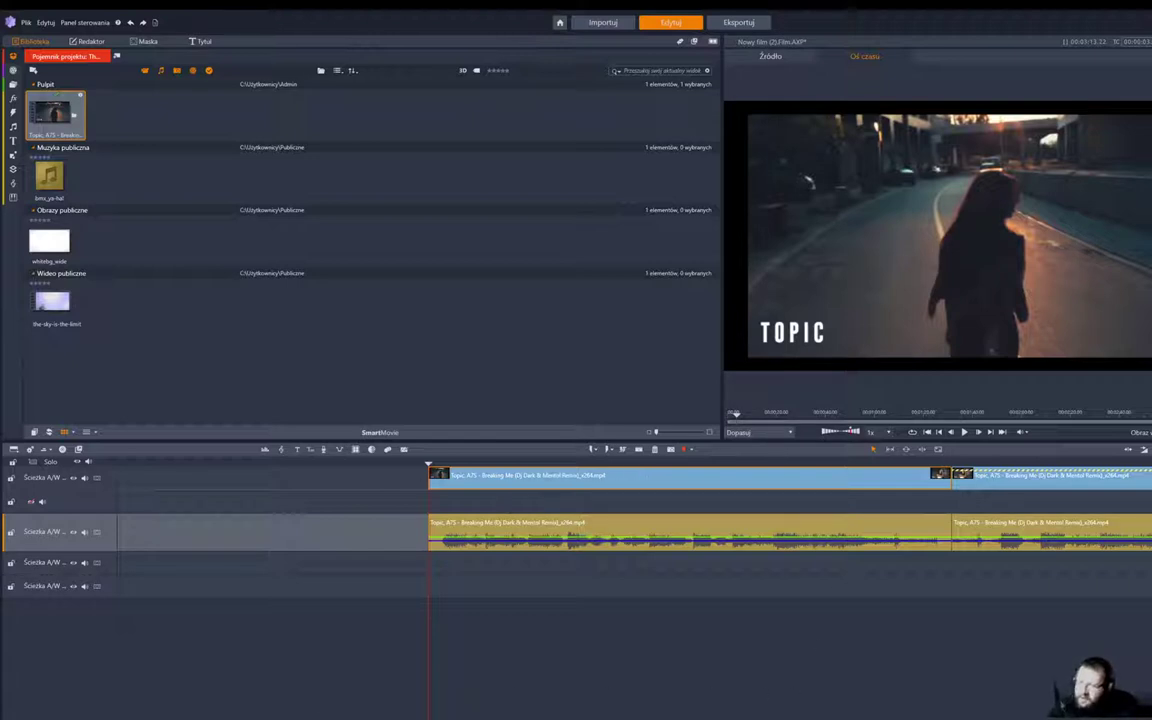
pyautogui.hscroll(3, 634, 510)
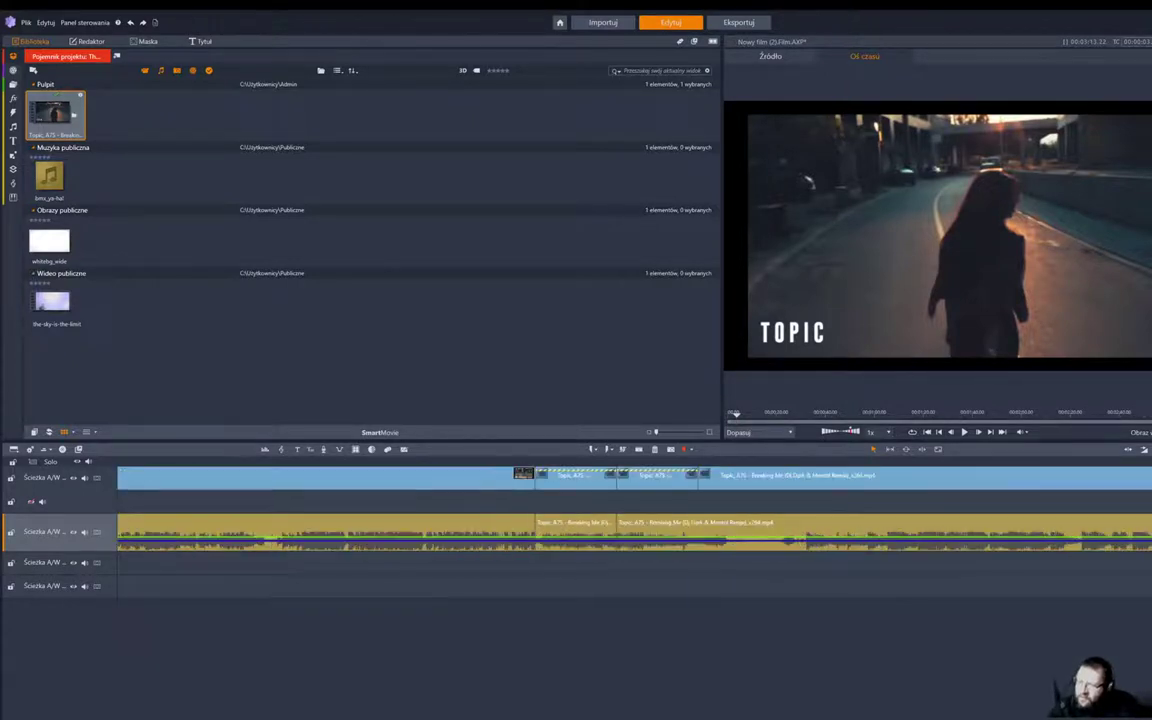
pyautogui.hscroll(3, 634, 510)
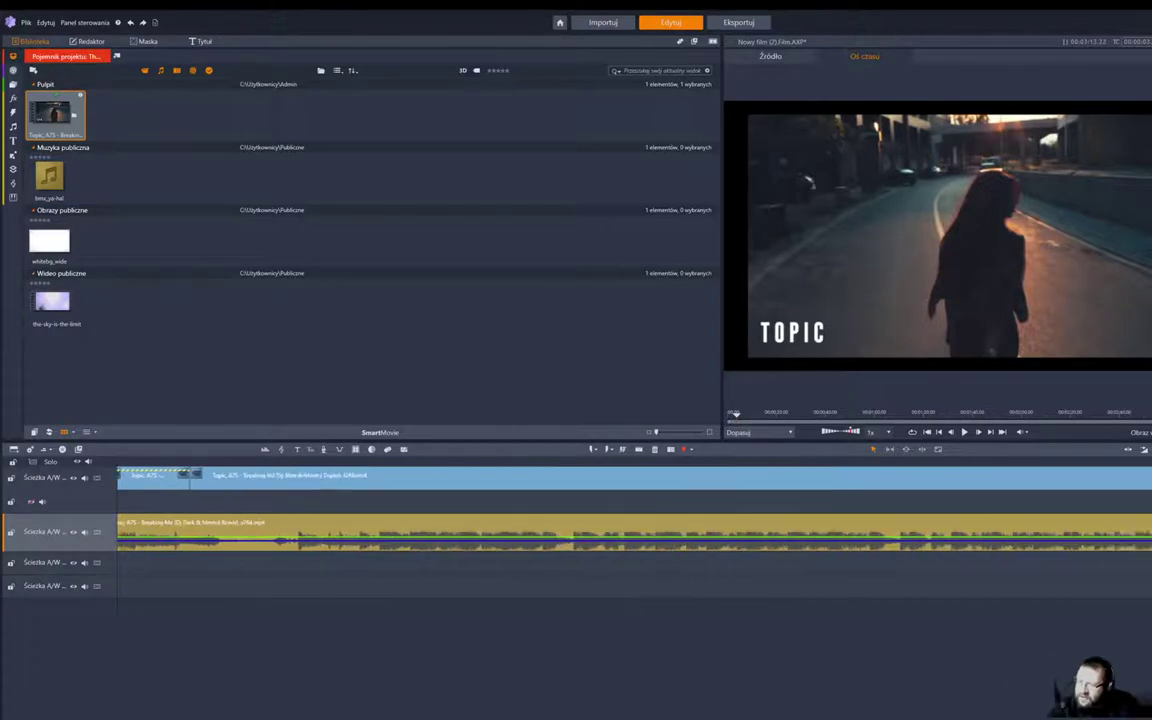
pyautogui.hscroll(-4, 634, 510)
pyautogui.hscroll(5, 635, 500)
pyautogui.hscroll(-1, 635, 500)
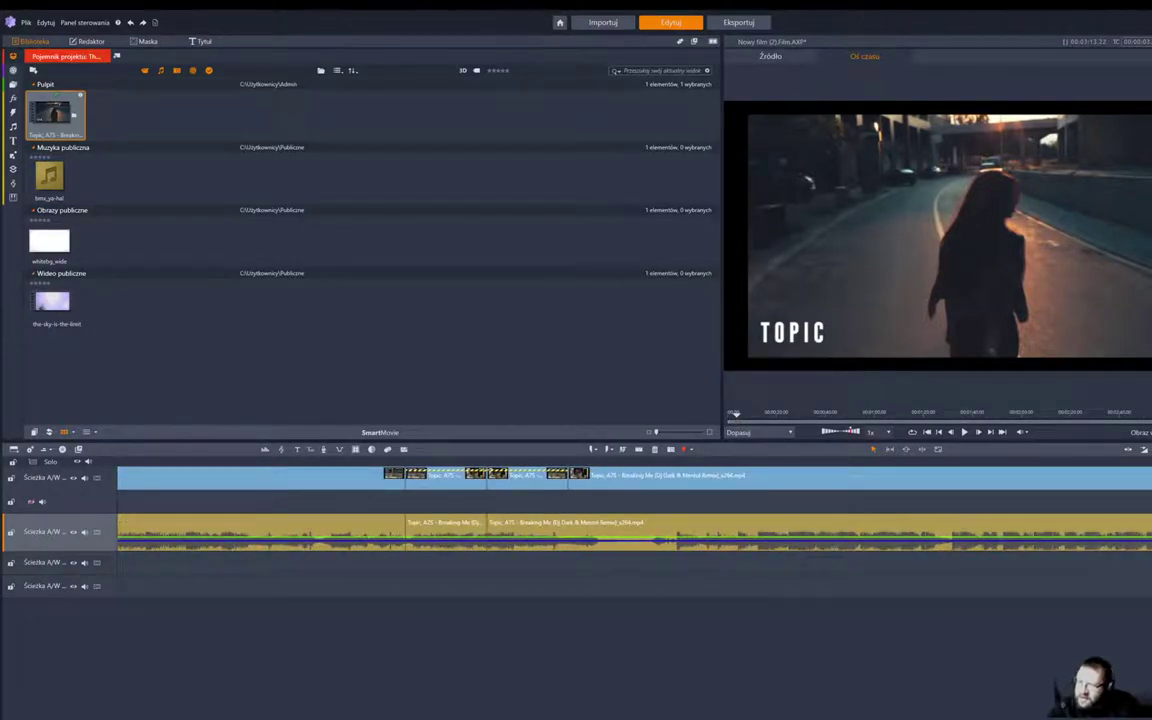
pyautogui.scroll(4, 650, 500)
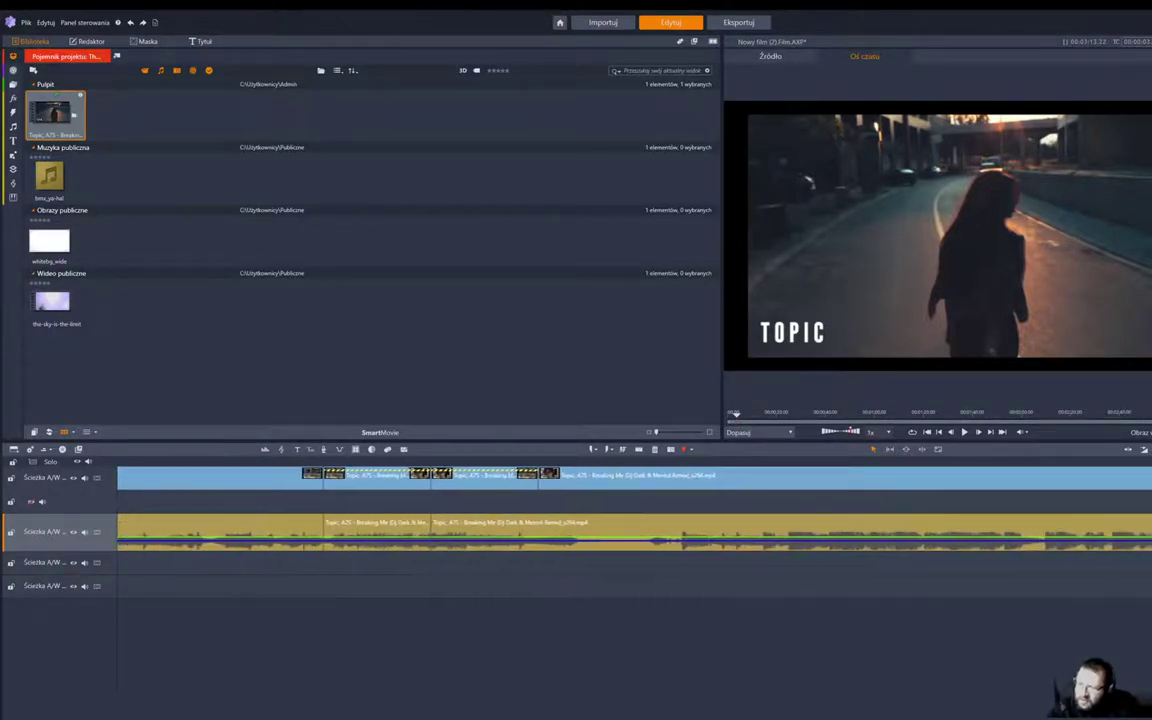
pyautogui.scroll(2, 660, 500)
pyautogui.scroll(-5, 660, 500)
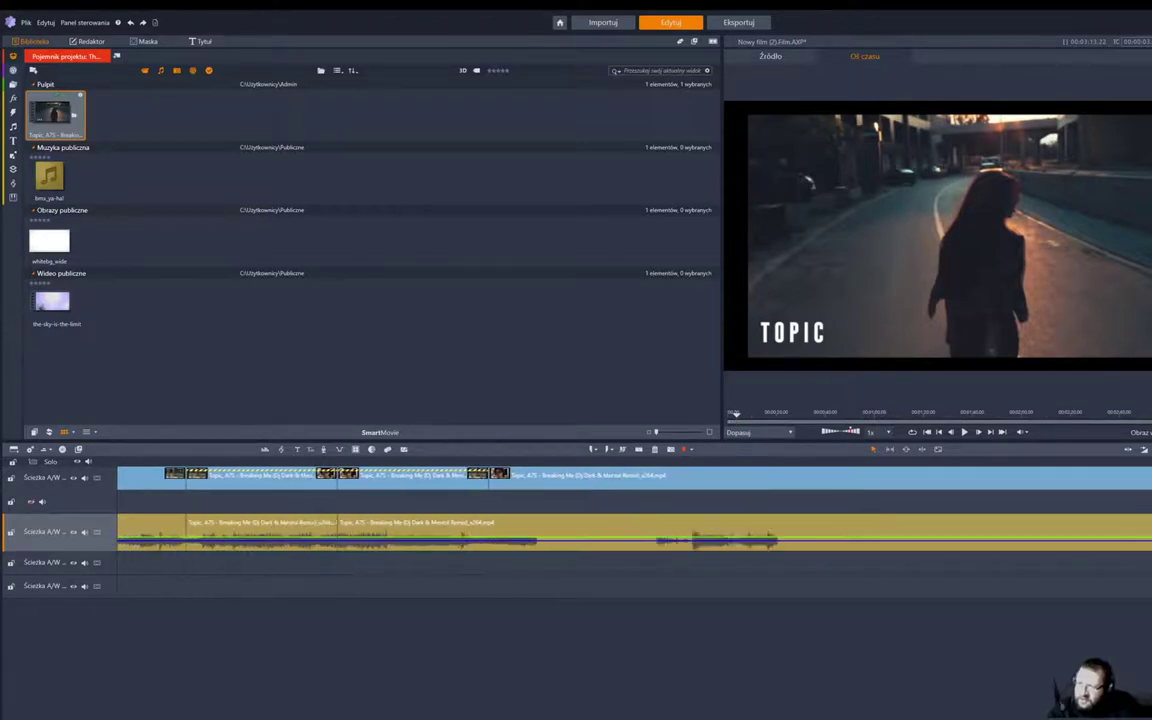
pyautogui.hscroll(3, 670, 540)
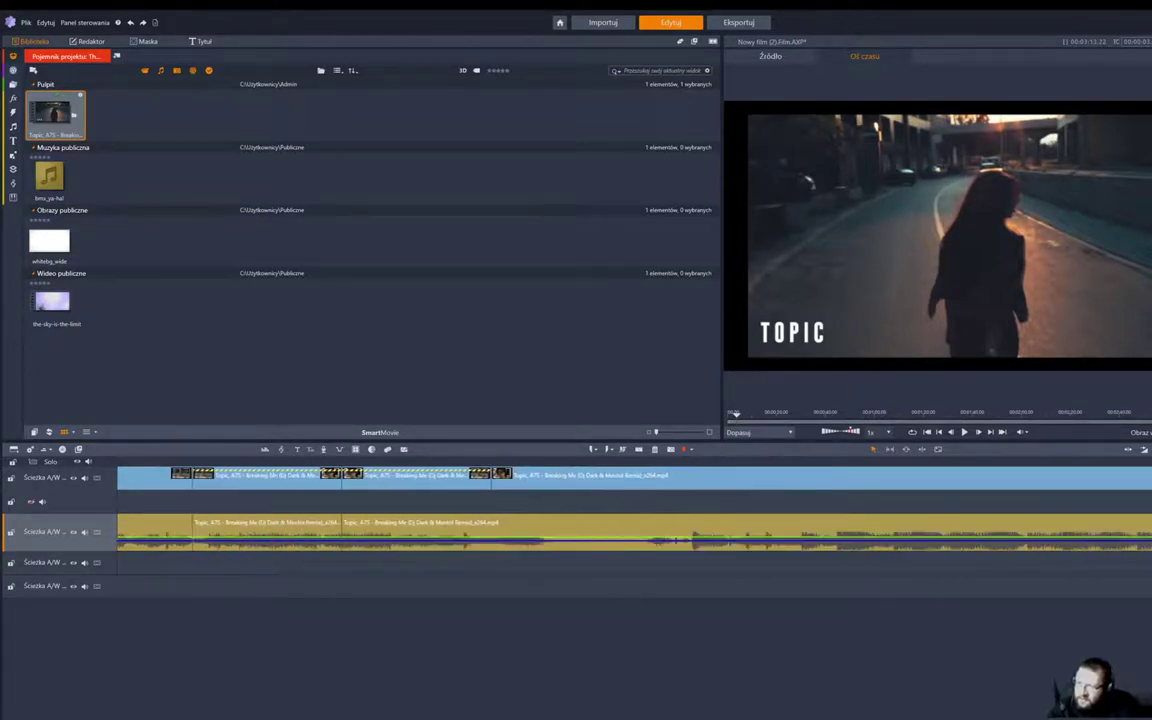
# Split the video and audio shortly before the first short clip, and undo the split.
pyautogui.click(245, 462)
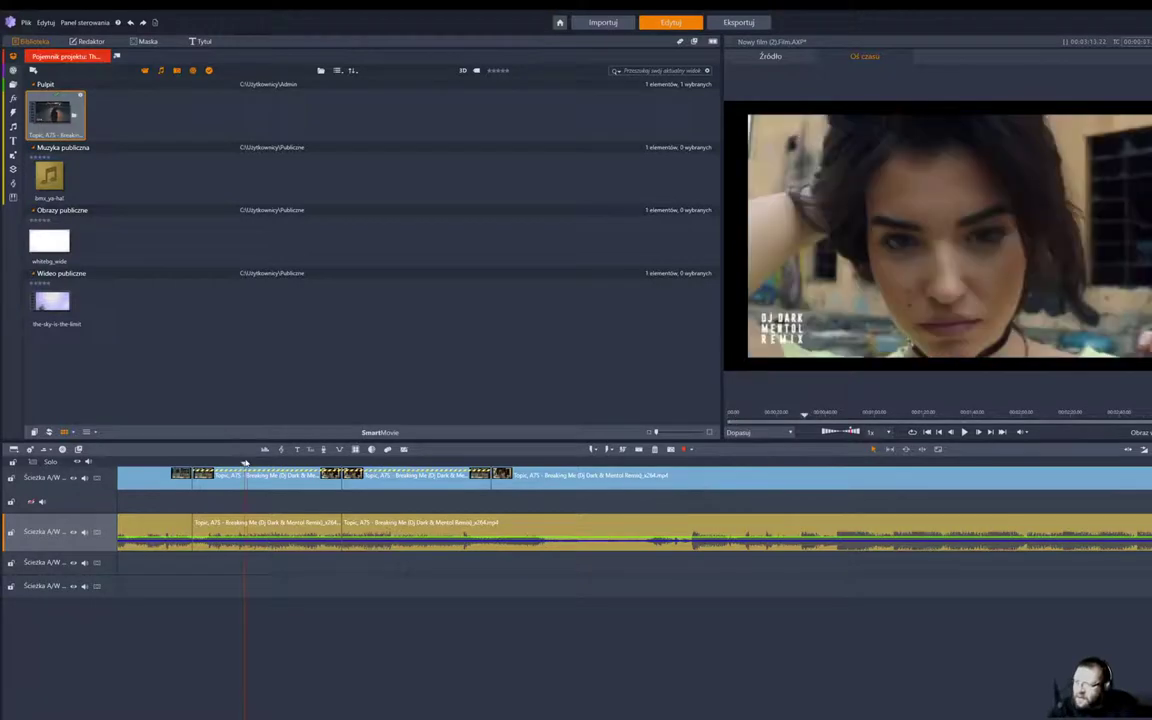
pyautogui.moveTo(243, 463); pyautogui.dragTo(157, 465)
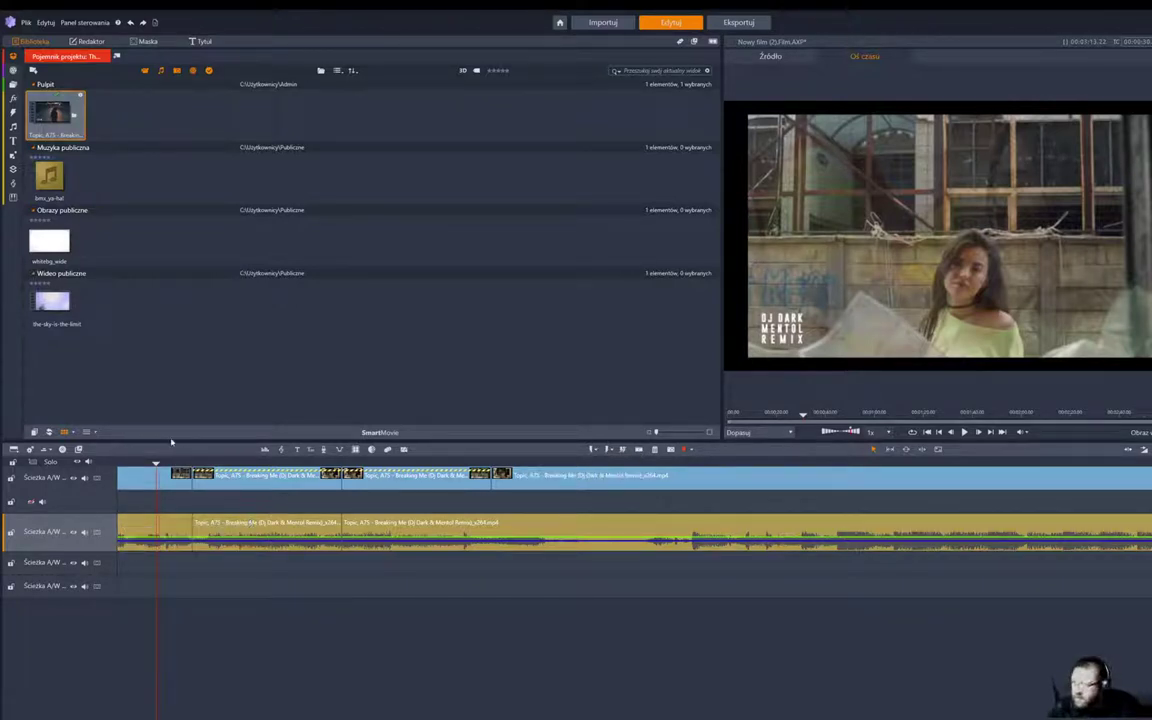
pyautogui.press('n')
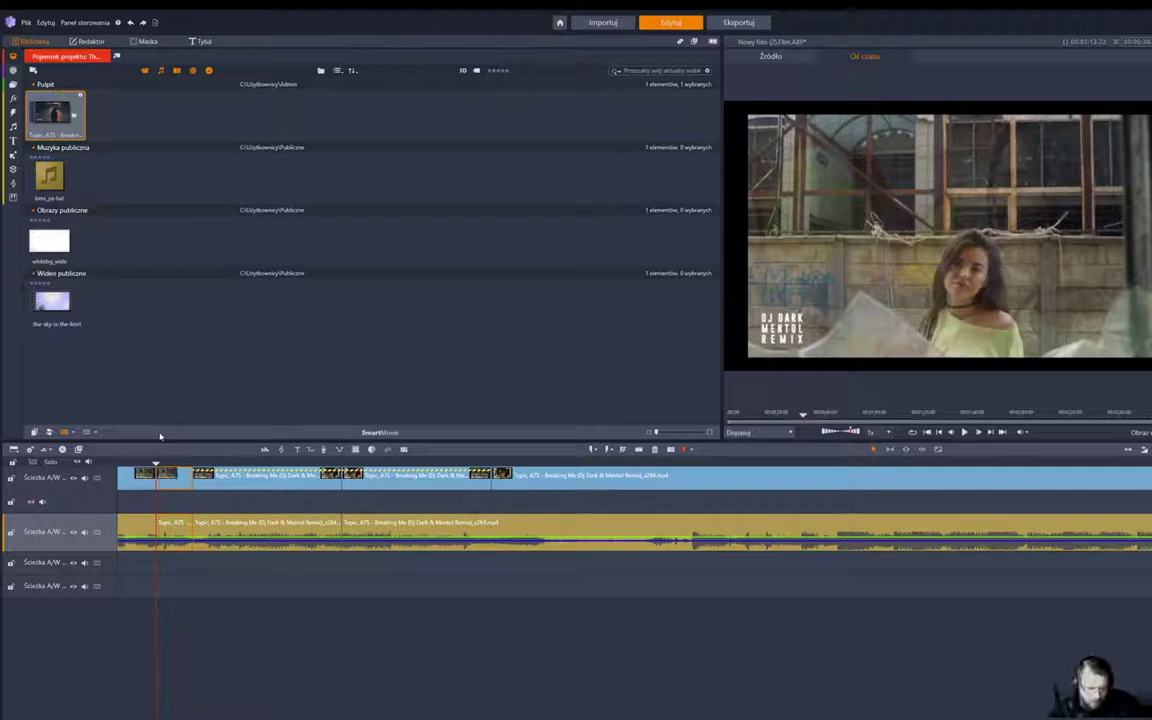
pyautogui.hotkey('ctrl', 'z')
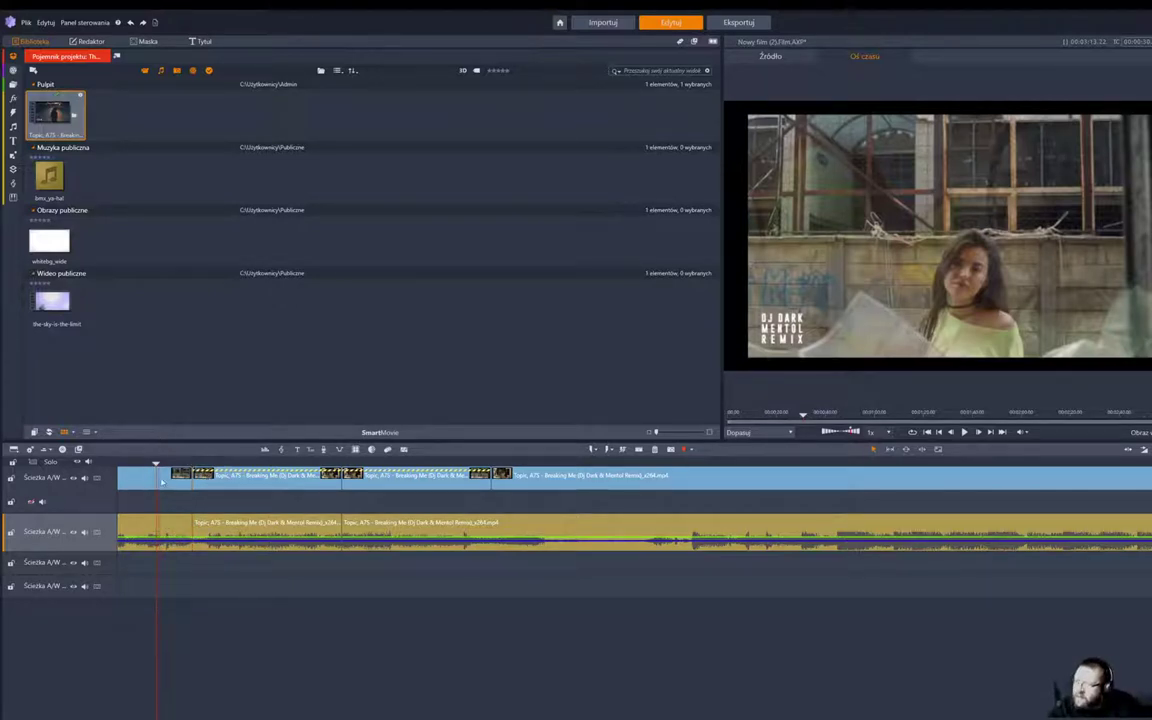
# Show the time mapping (Mapowanie czasu) settings for the first short clip on the video track.
pyautogui.click(236, 482)
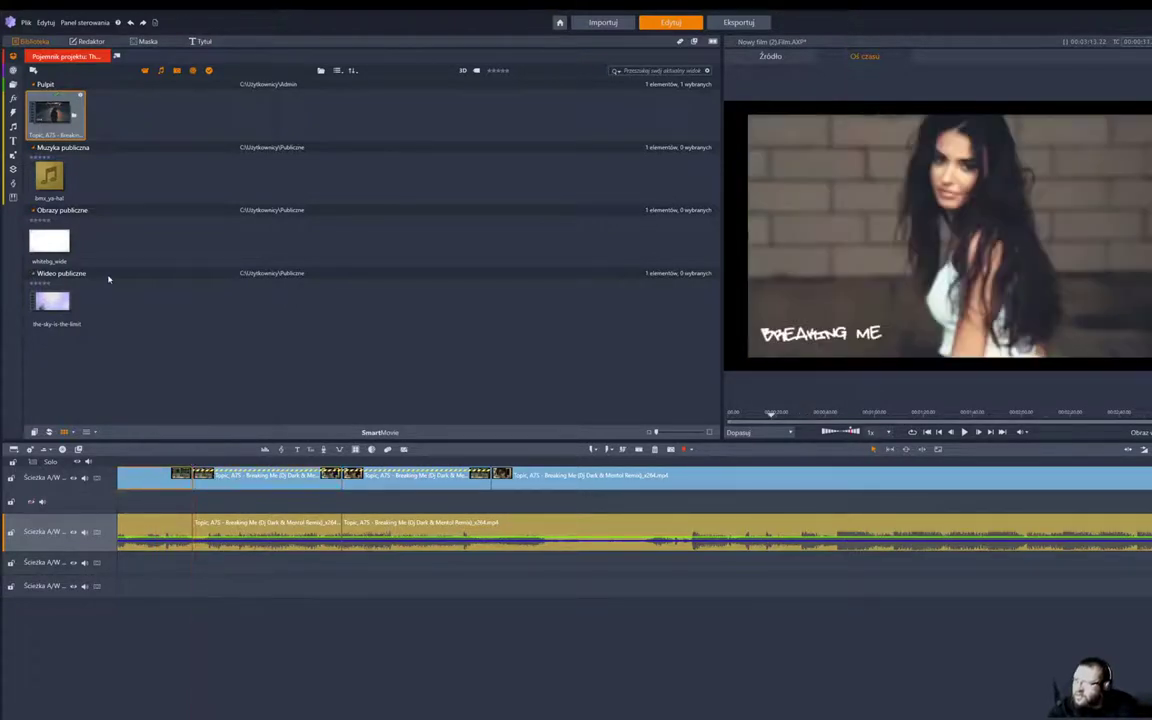
pyautogui.click(87, 42)
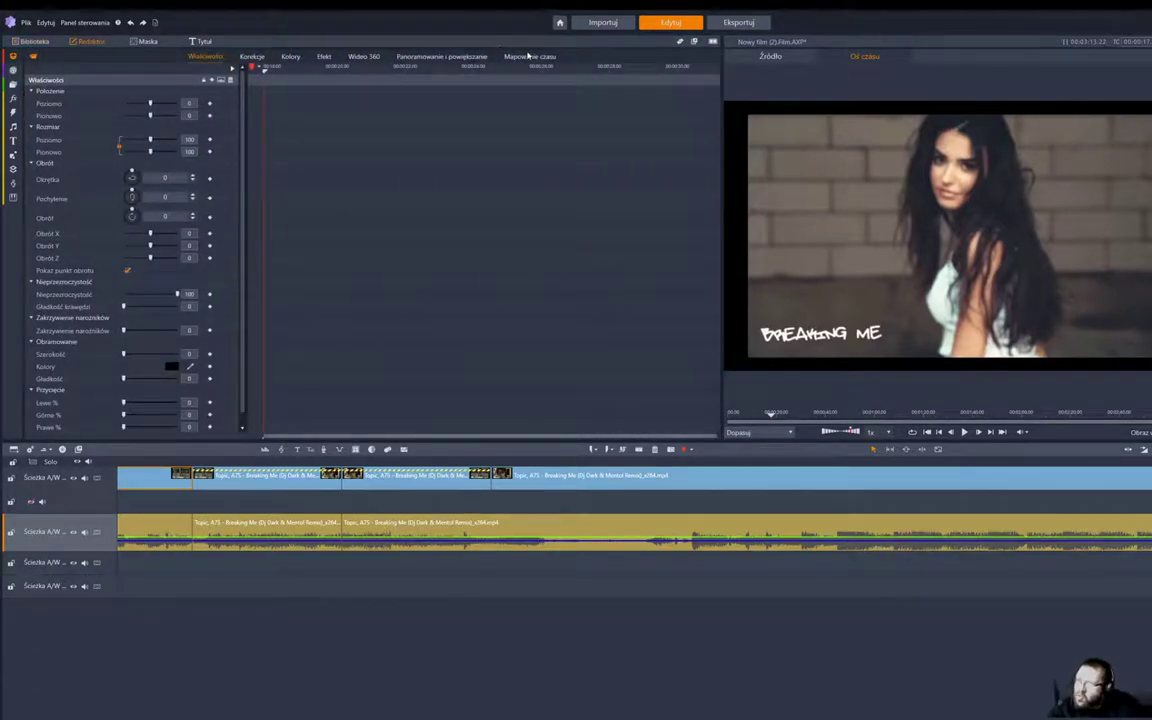
pyautogui.click(527, 57)
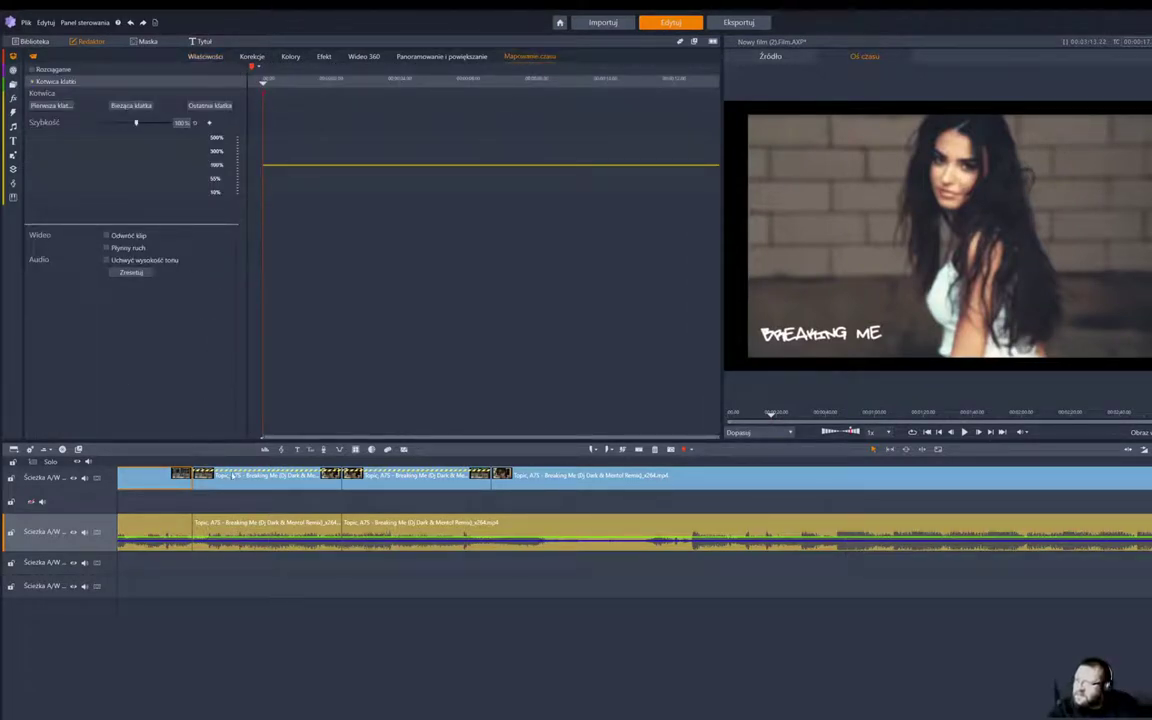
pyautogui.moveTo(232, 476); pyautogui.dragTo(235, 478)
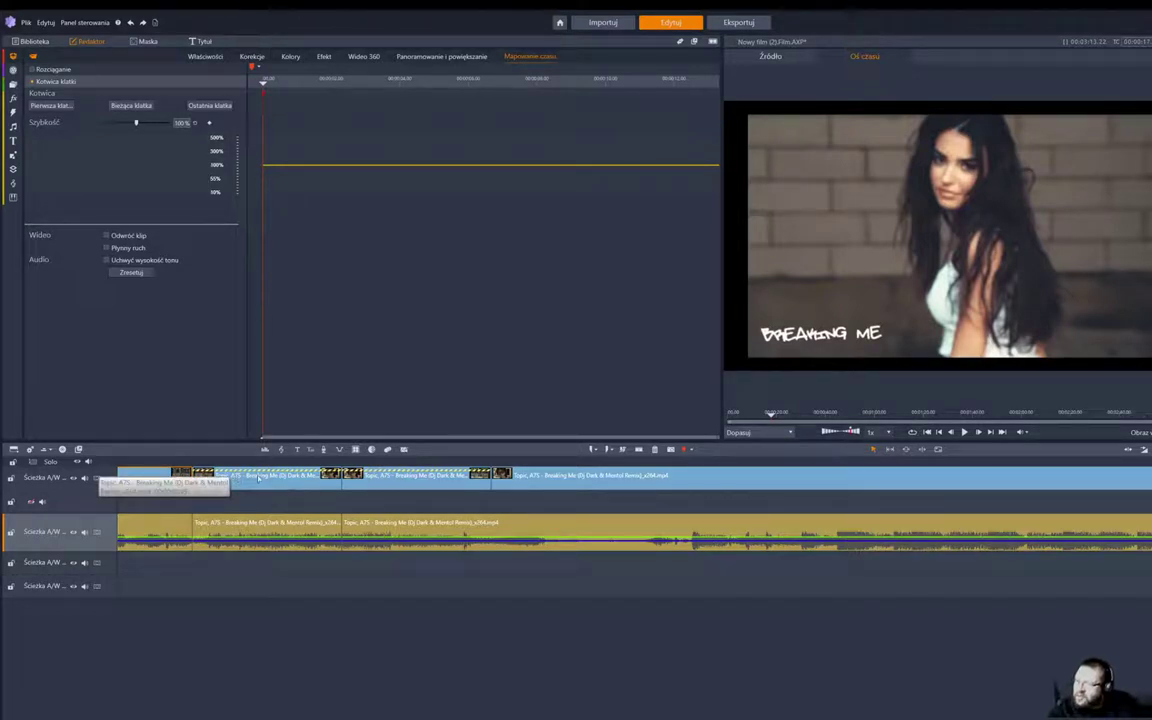
pyautogui.click(258, 478)
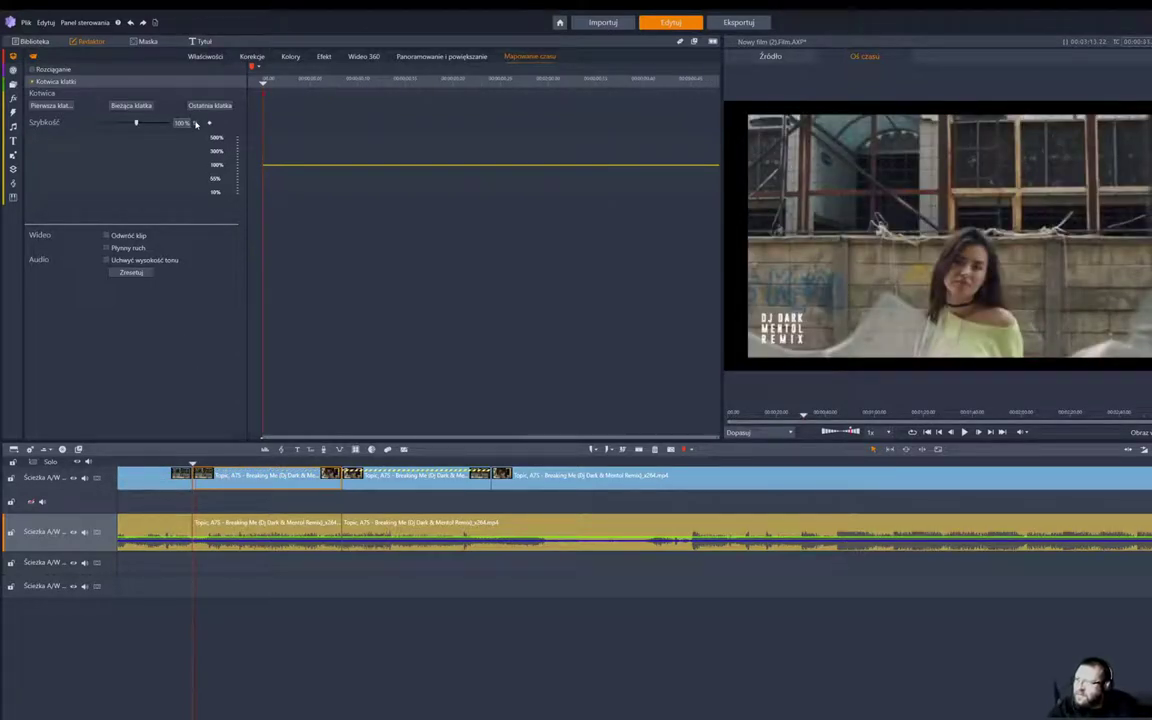
# Play the timeline through the short clips and return the playhead to just before the first one.
pyautogui.press('space')
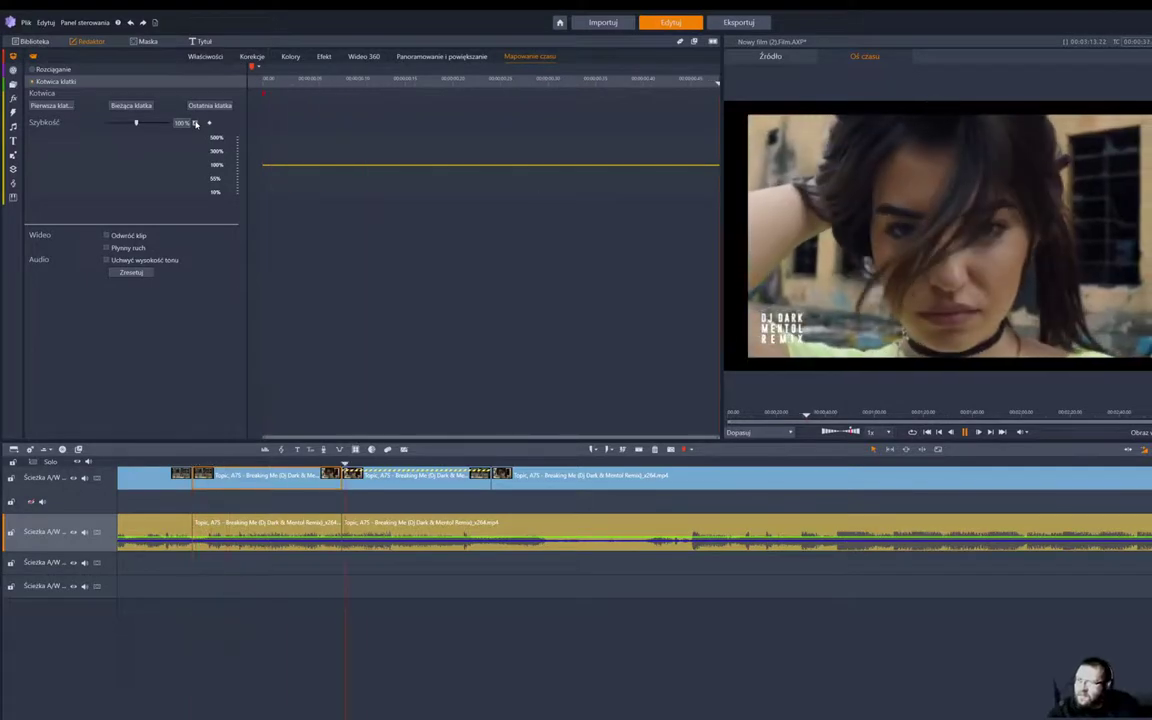
pyautogui.press('space')
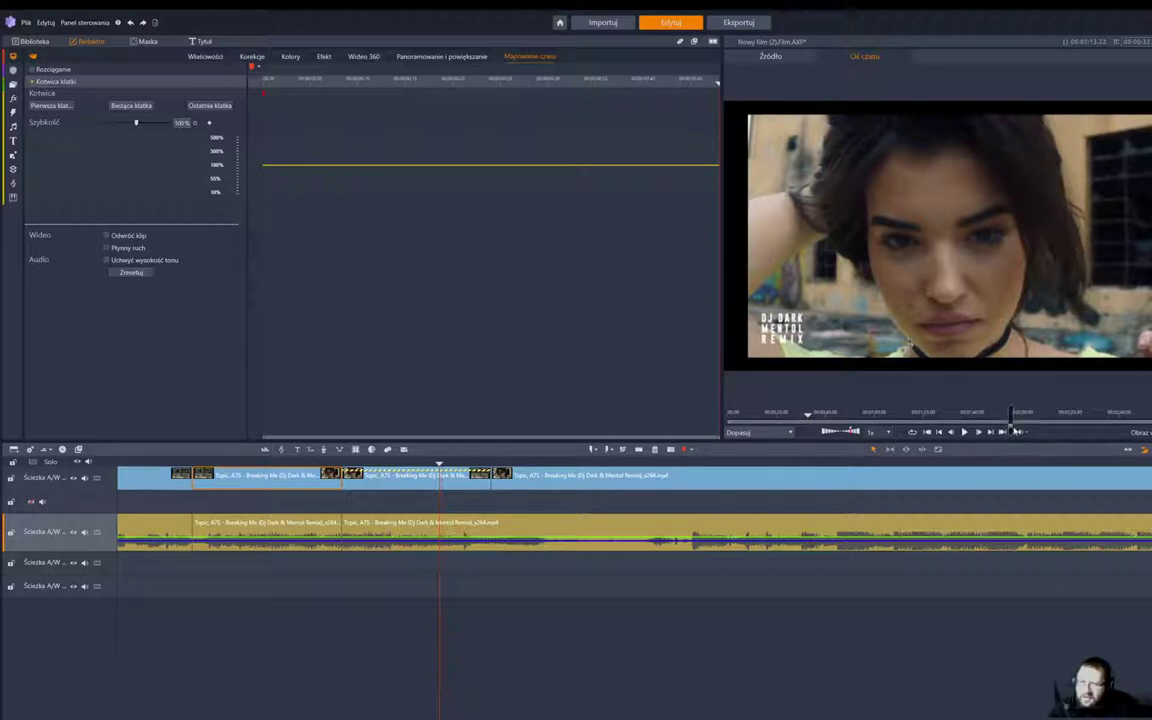
pyautogui.press('space')
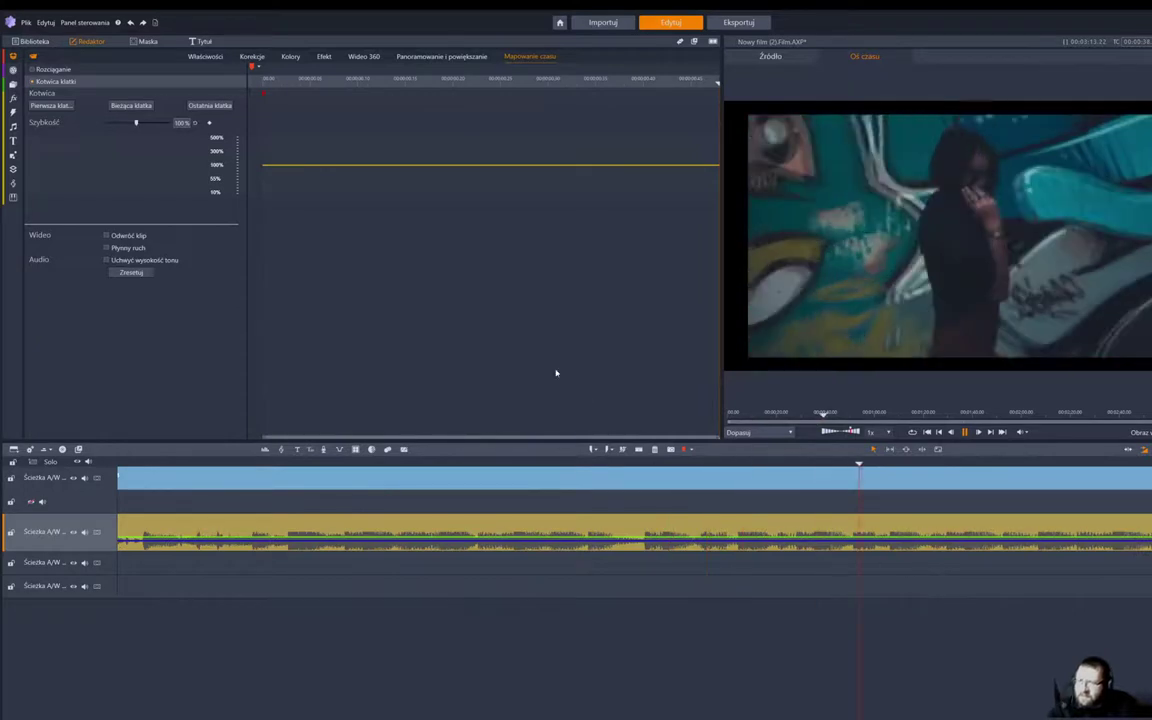
pyautogui.click(964, 432)
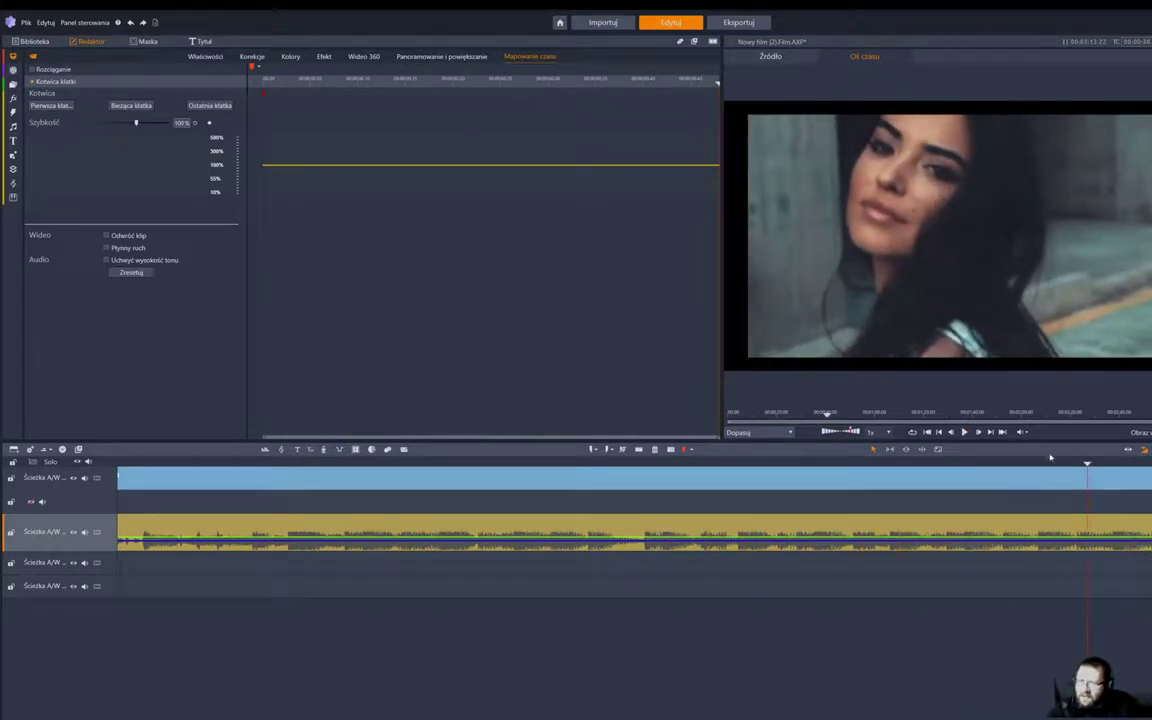
pyautogui.moveTo(1086, 463); pyautogui.dragTo(28, 513)
pyautogui.moveTo(119, 477); pyautogui.dragTo(794, 470)
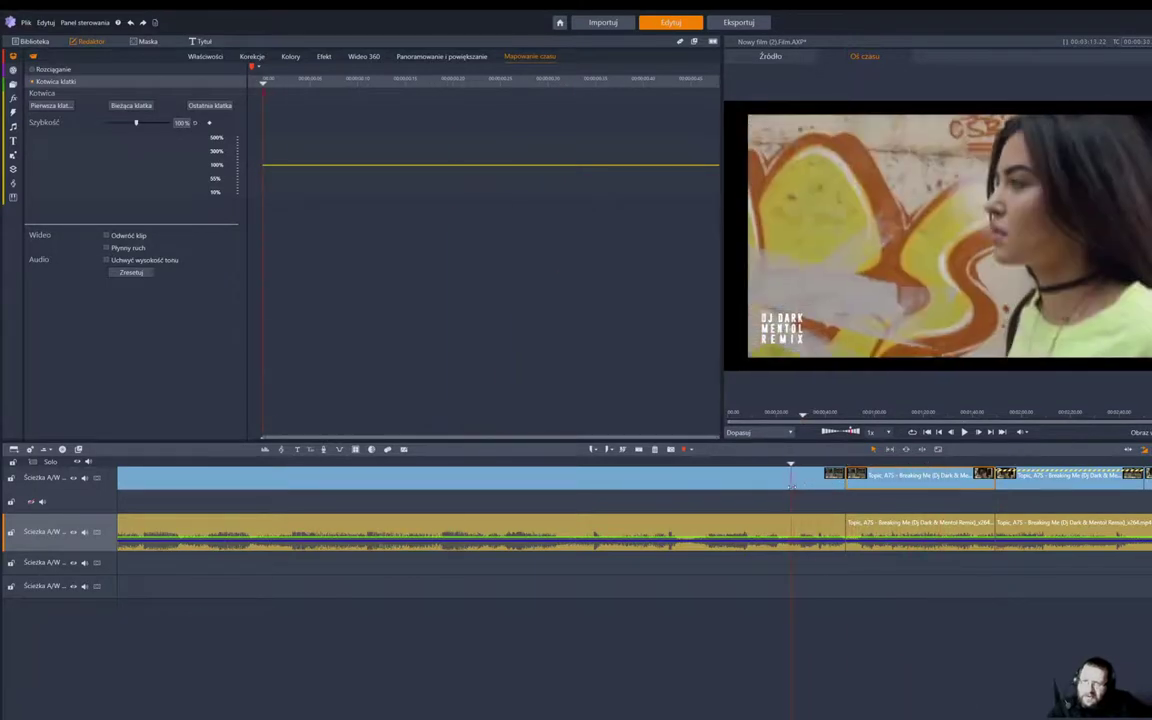
# Compare the time mapping settings of the first two short clips, and play the timeline through them.
pyautogui.click(910, 481)
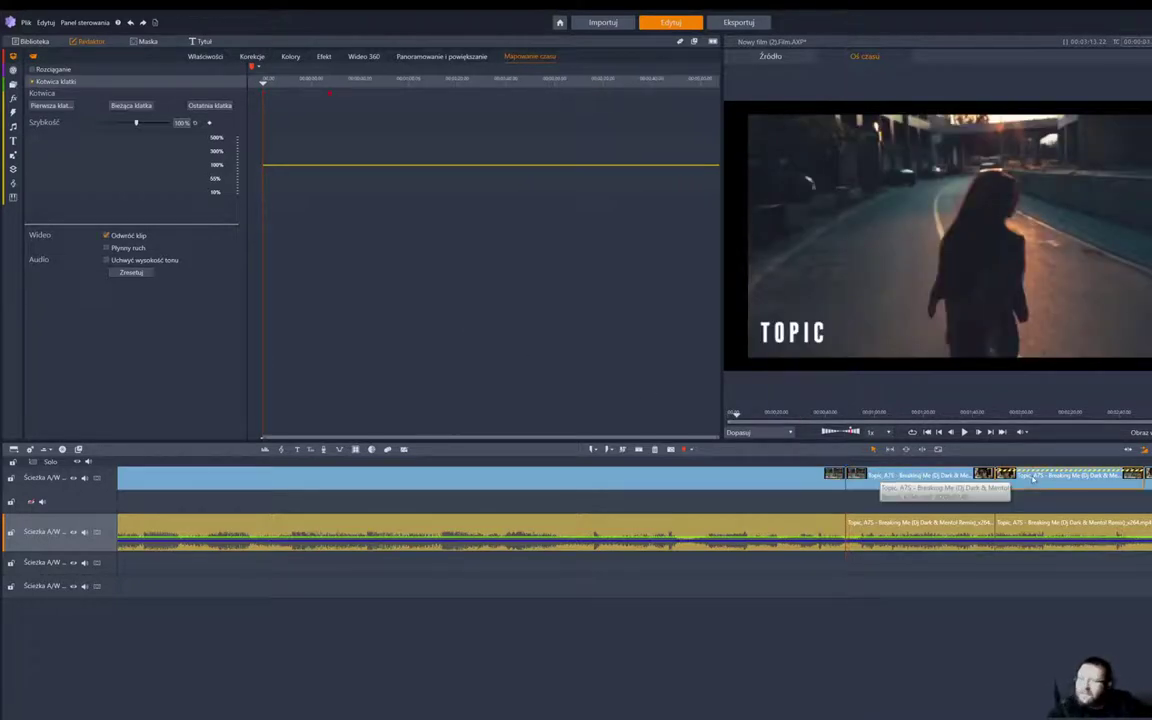
pyautogui.click(941, 481)
pyautogui.moveTo(989, 464); pyautogui.dragTo(861, 463)
pyautogui.press('space')
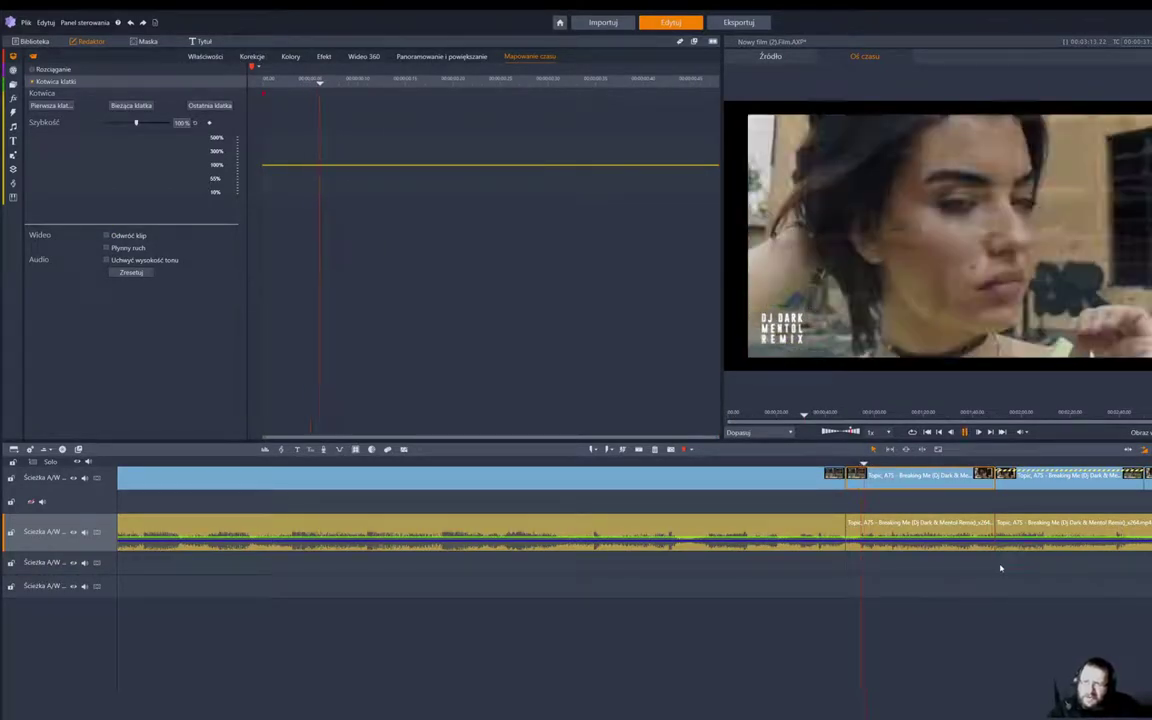
pyautogui.press('space')
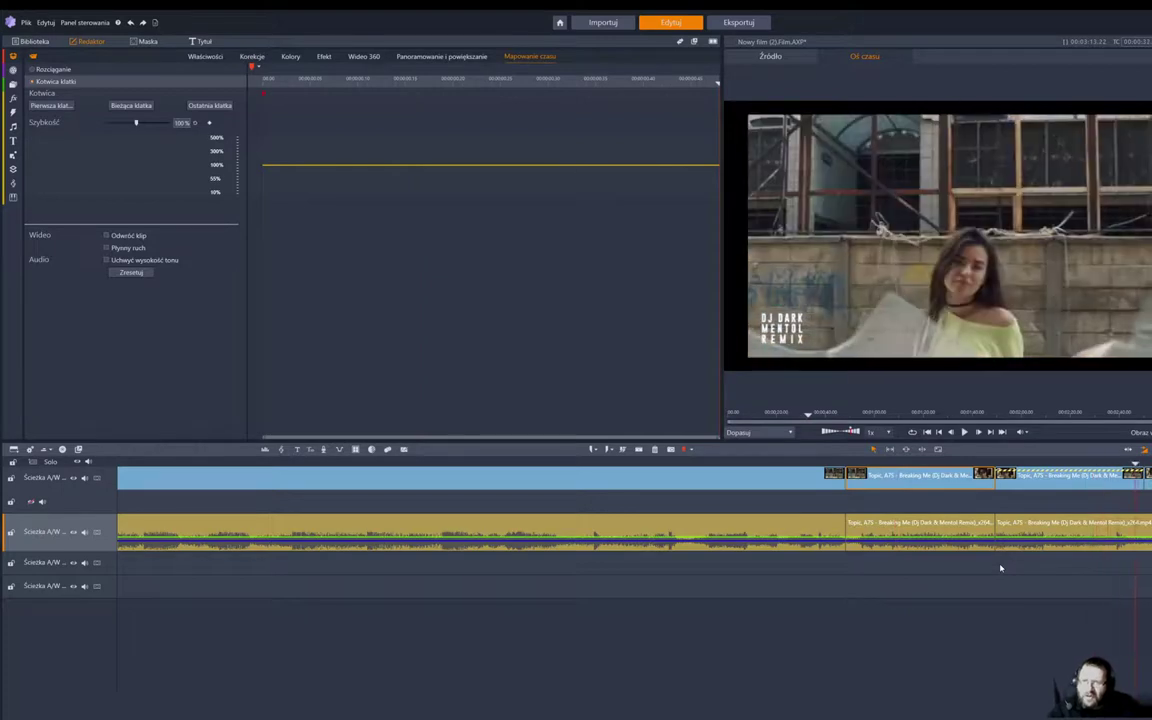
pyautogui.click(989, 463)
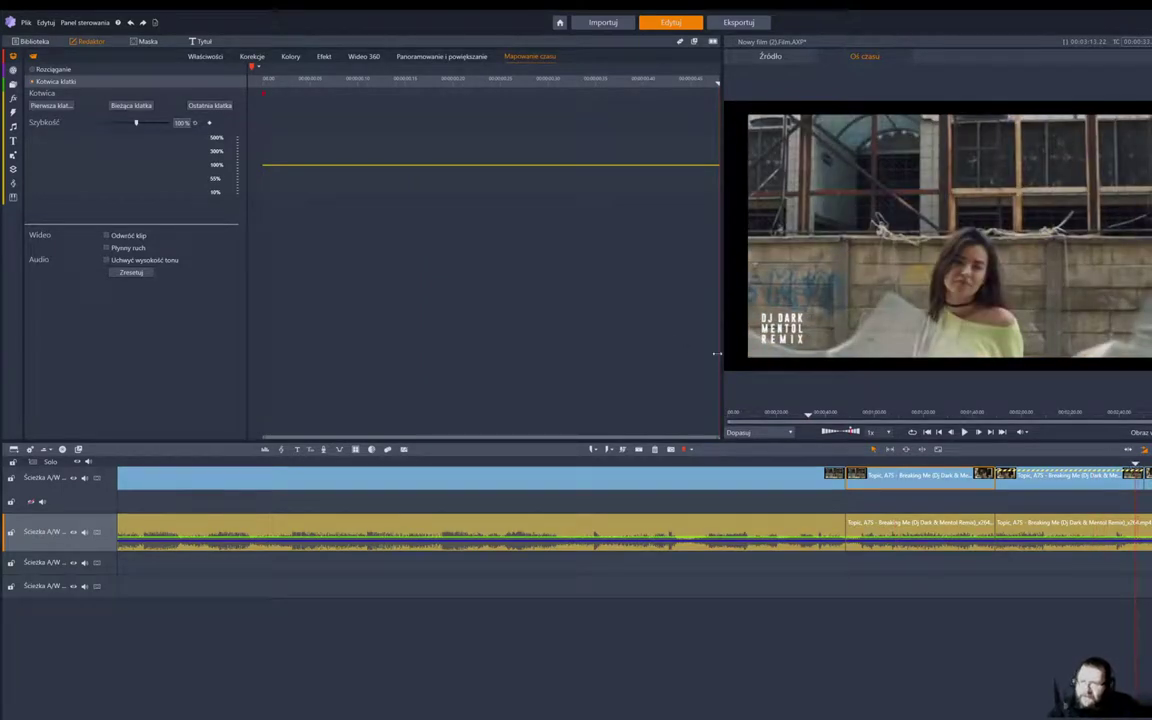
# Widen the timeline preview at the editor's expense and replay the first two short clips, checking the second clip's time mapping.
pyautogui.moveTo(680, 352); pyautogui.dragTo(447, 361)
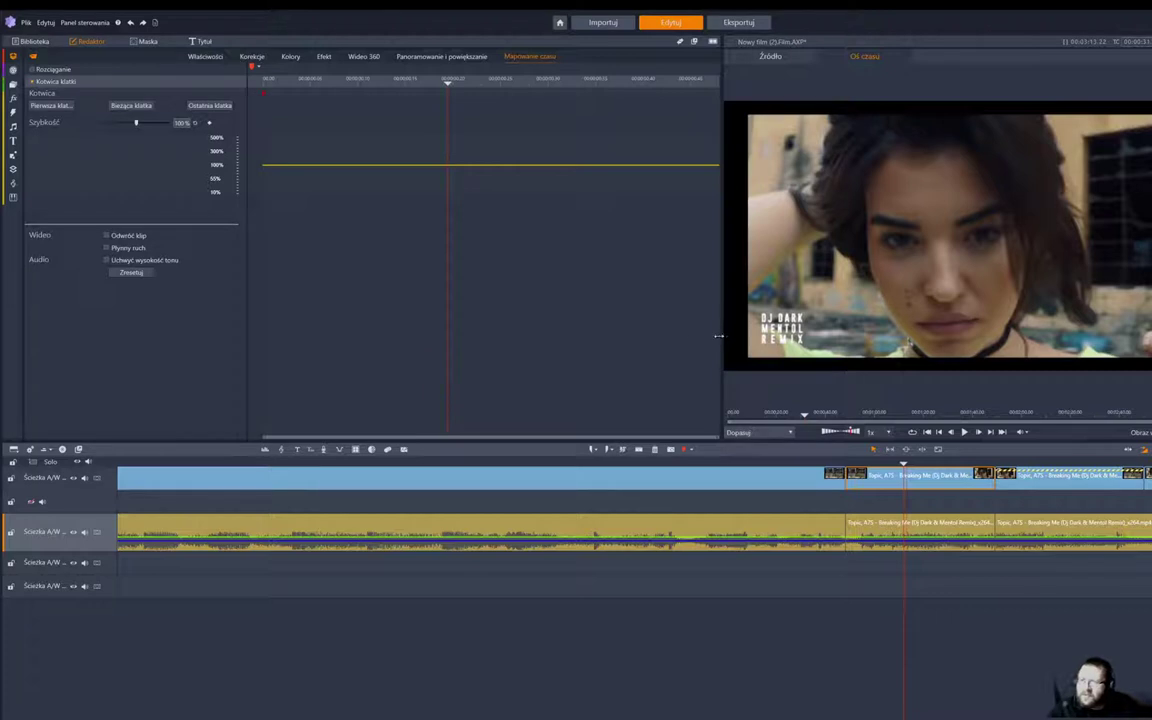
pyautogui.moveTo(718, 336); pyautogui.dragTo(452, 355)
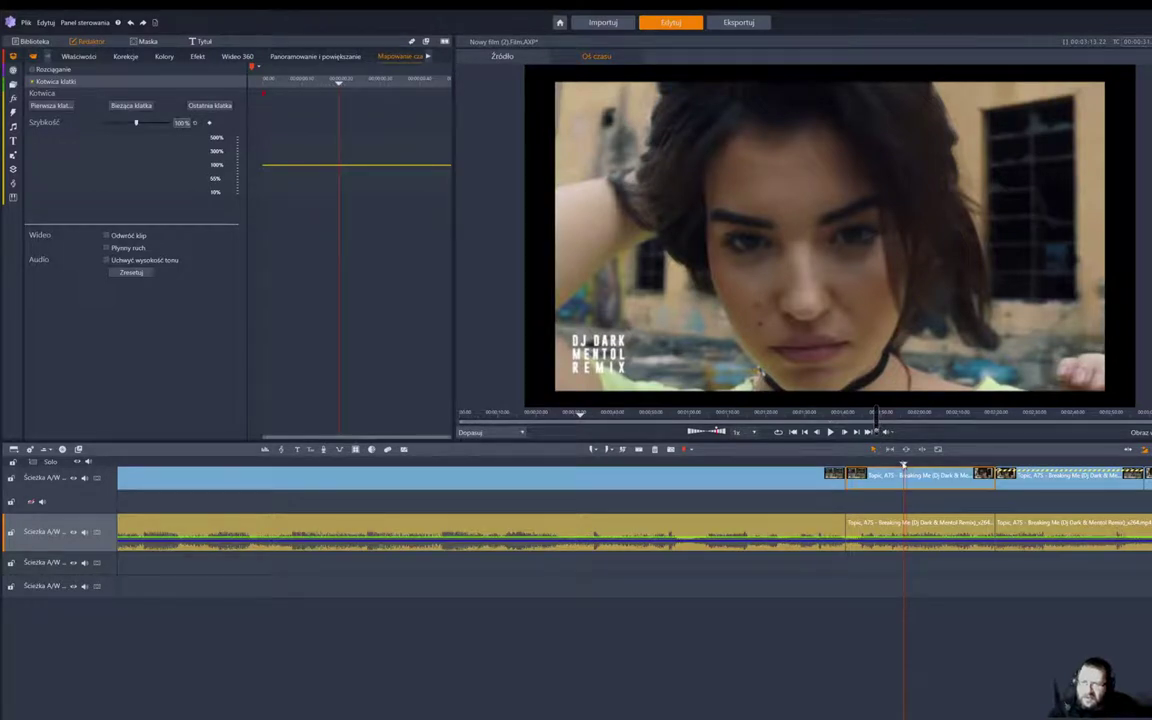
pyautogui.click(848, 463)
pyautogui.press('space')
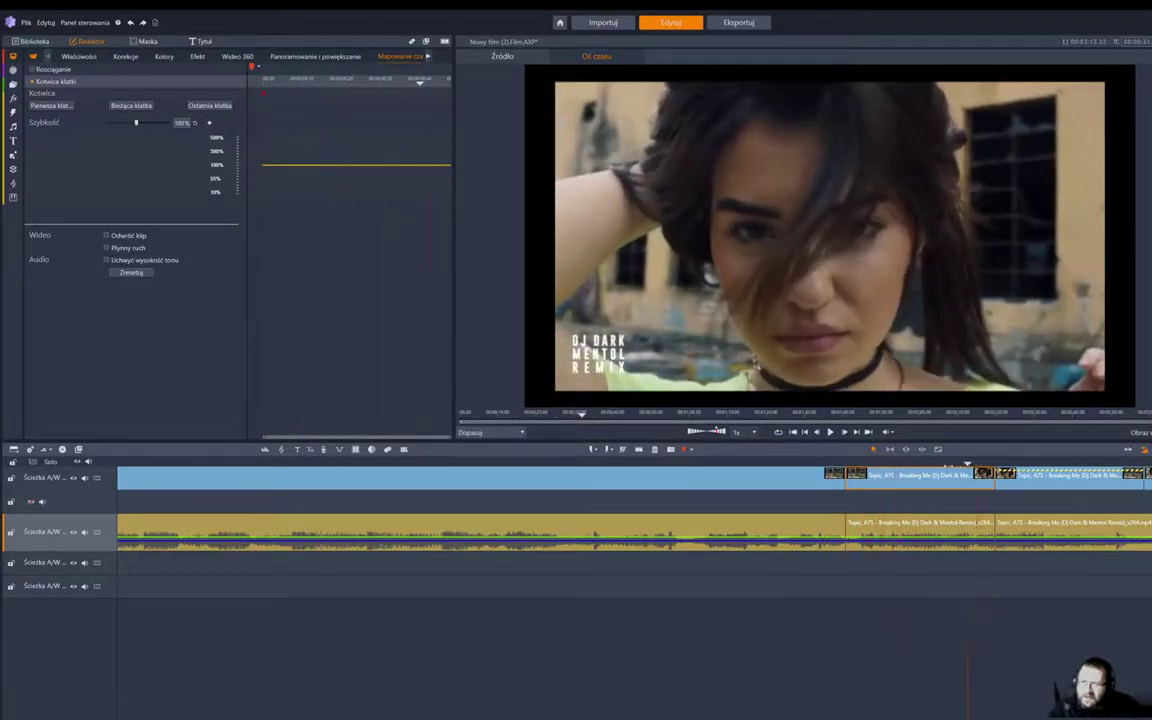
pyautogui.click(923, 485)
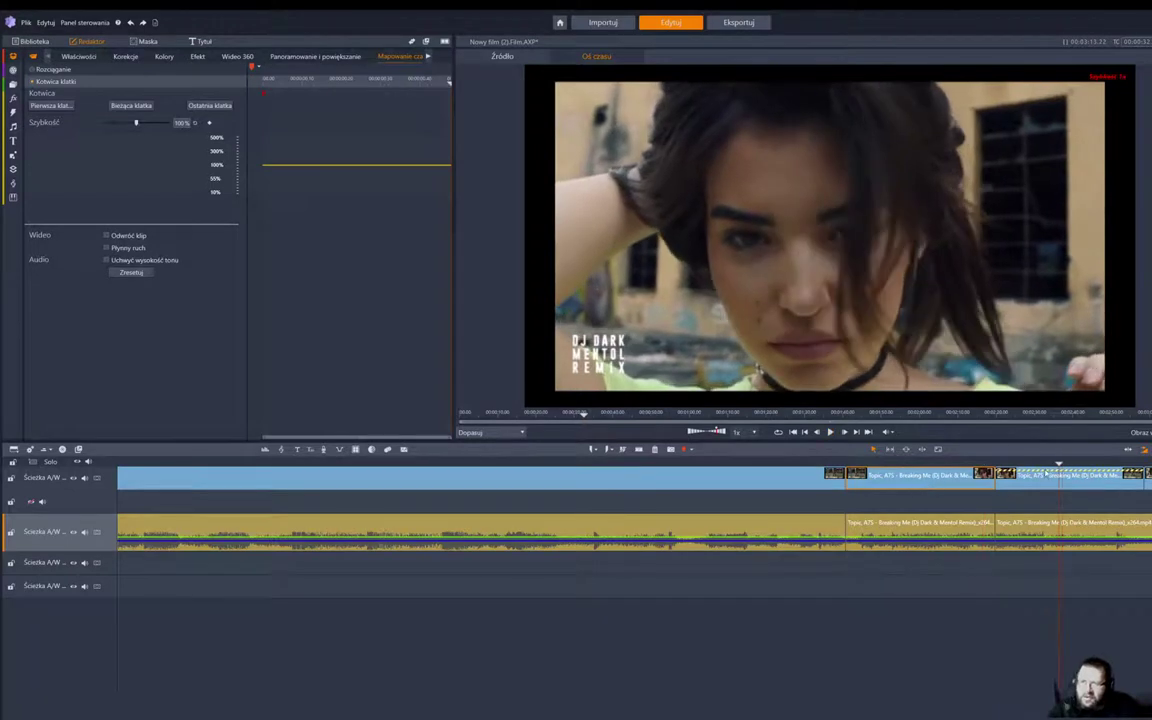
pyautogui.moveTo(1060, 464); pyautogui.dragTo(918, 469)
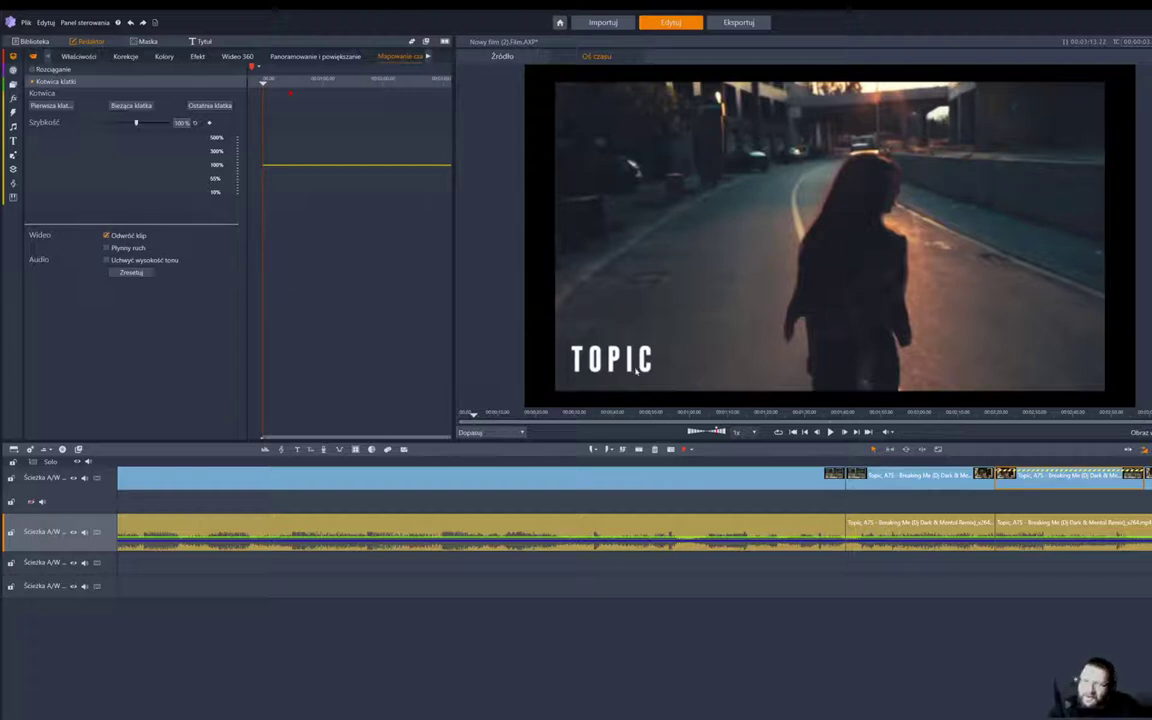
pyautogui.click(902, 464)
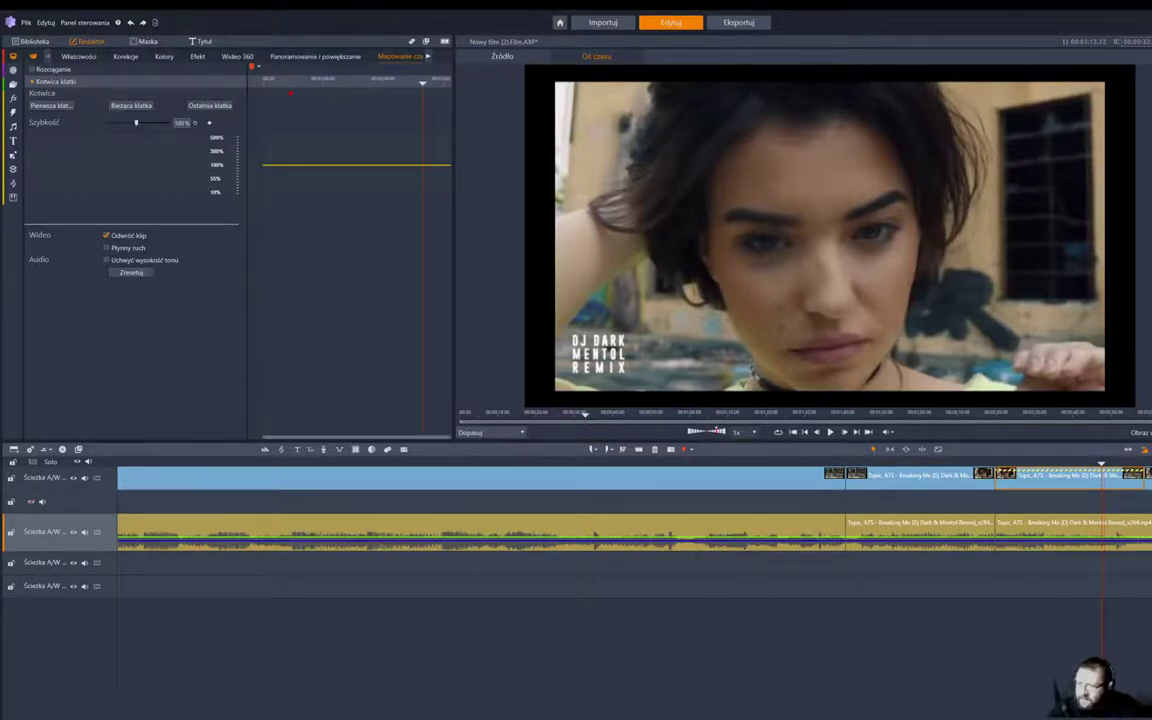
# Play the timeline through the next time-mapped short clip further along the video track.
pyautogui.hscroll(7, 634, 510)
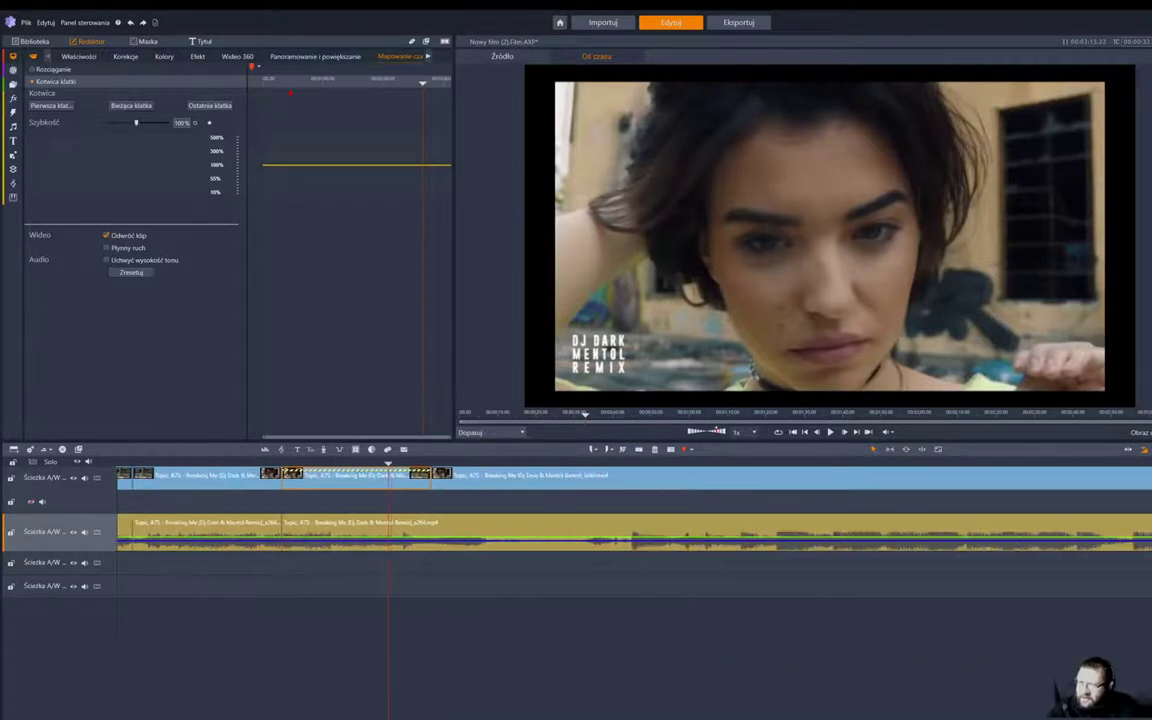
pyautogui.hscroll(10, 630, 510)
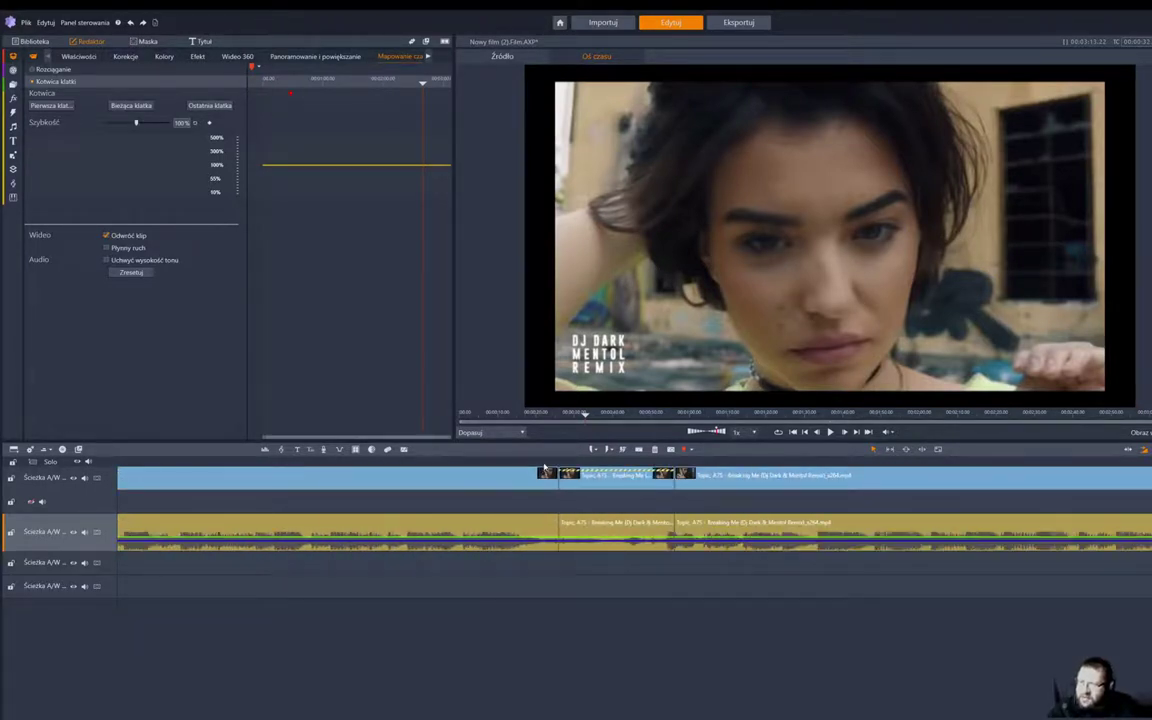
pyautogui.click(544, 469)
pyautogui.press('space')
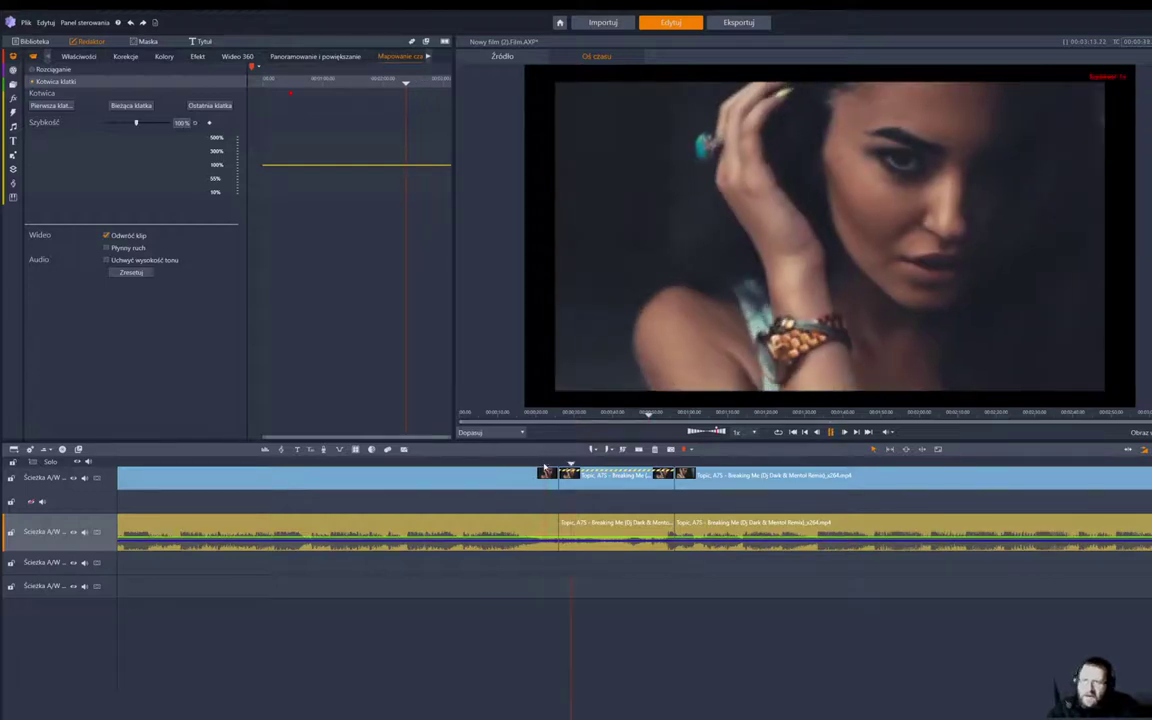
pyautogui.press('space')
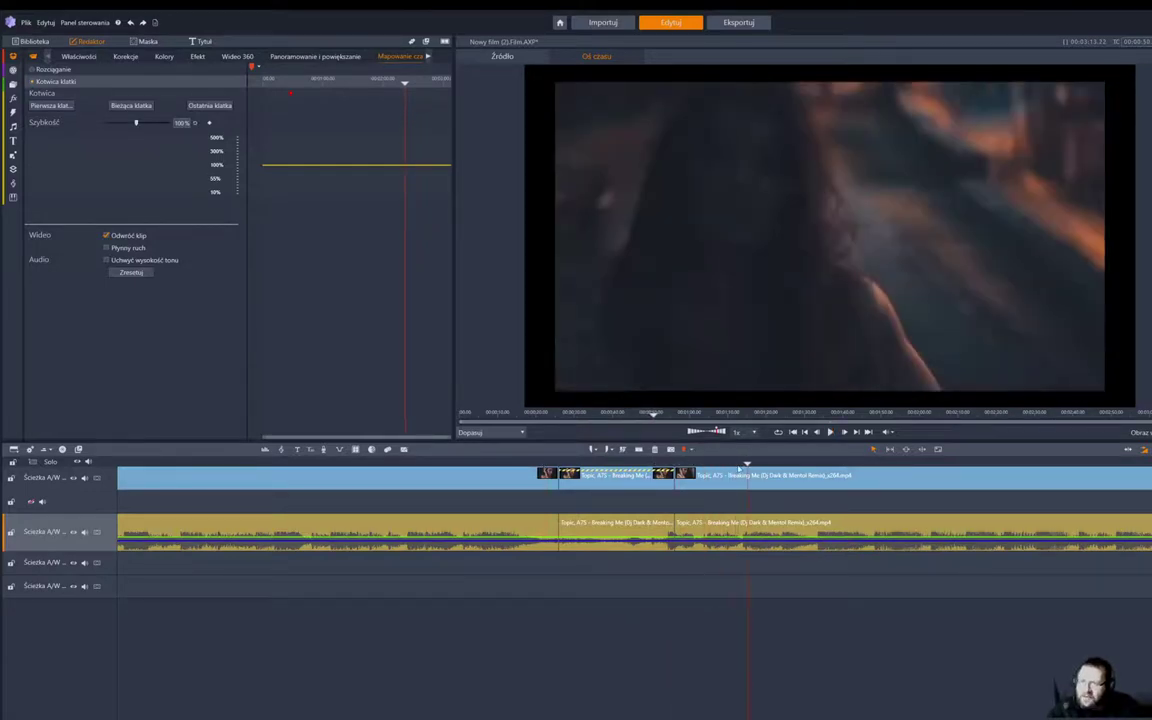
# Show the time mapping settings of this slowed-down short clip and replay the timeline through it.
pyautogui.click(628, 463)
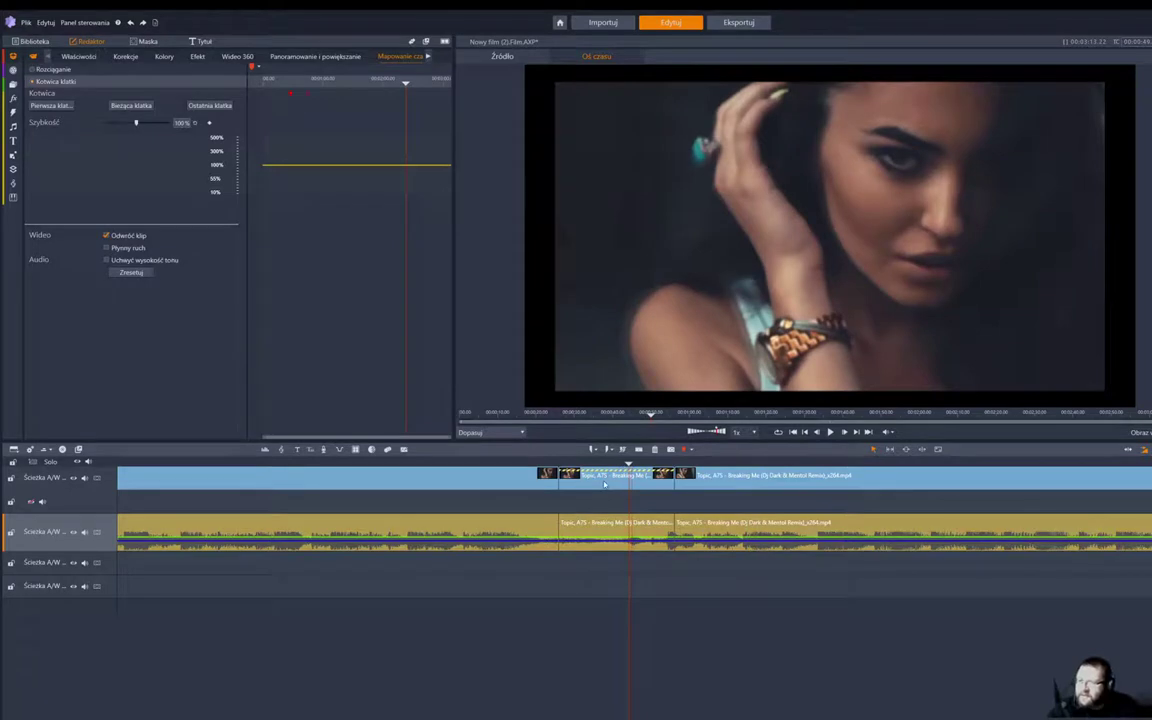
pyautogui.moveTo(136, 122); pyautogui.dragTo(102, 122)
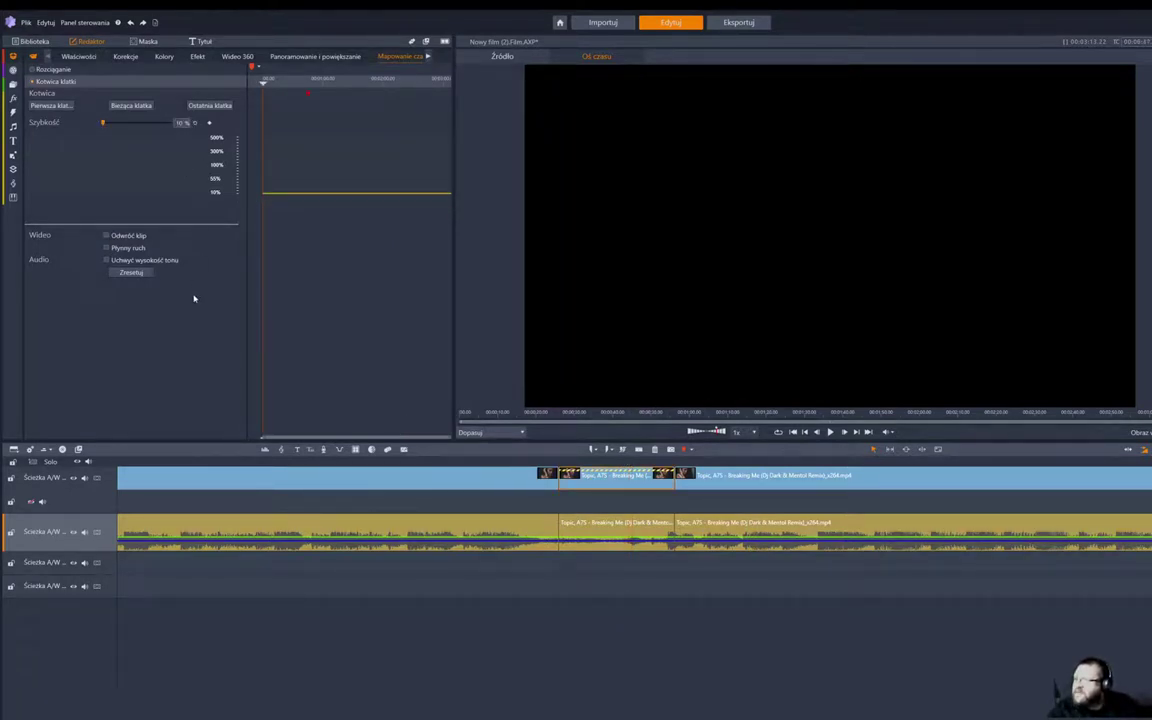
pyautogui.press('space')
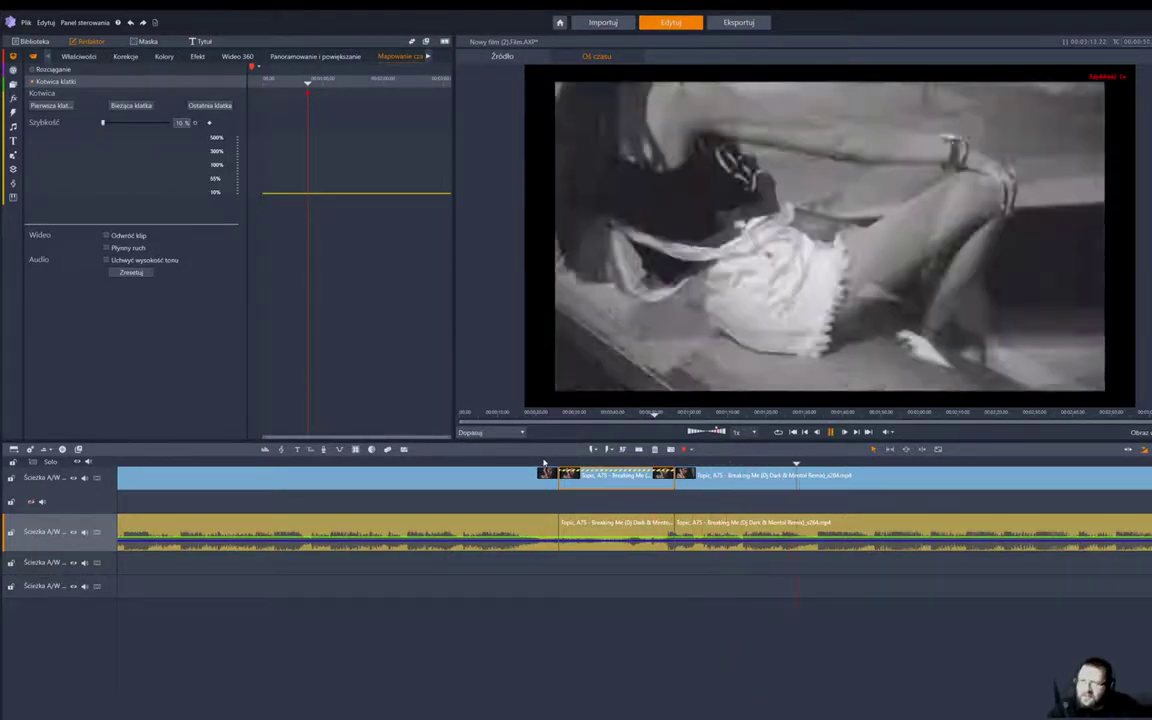
pyautogui.press('space')
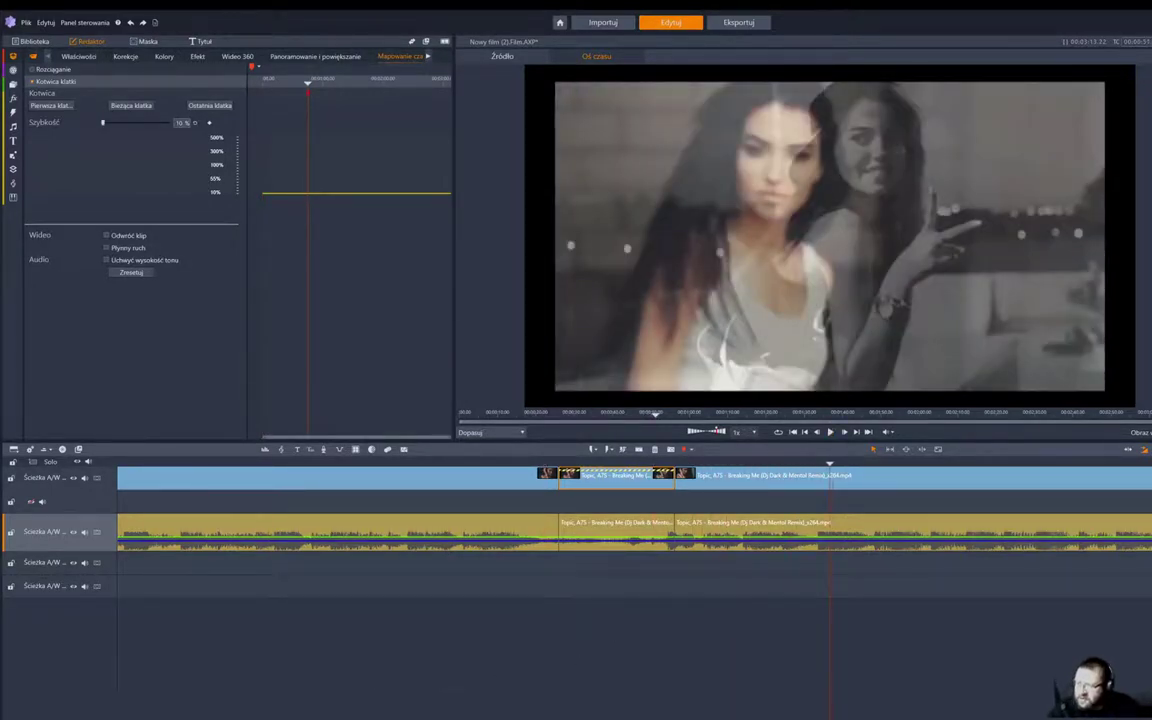
# Play the timeline through the later group of consecutive short clips on the video track.
pyautogui.hscroll(5, 634, 532)
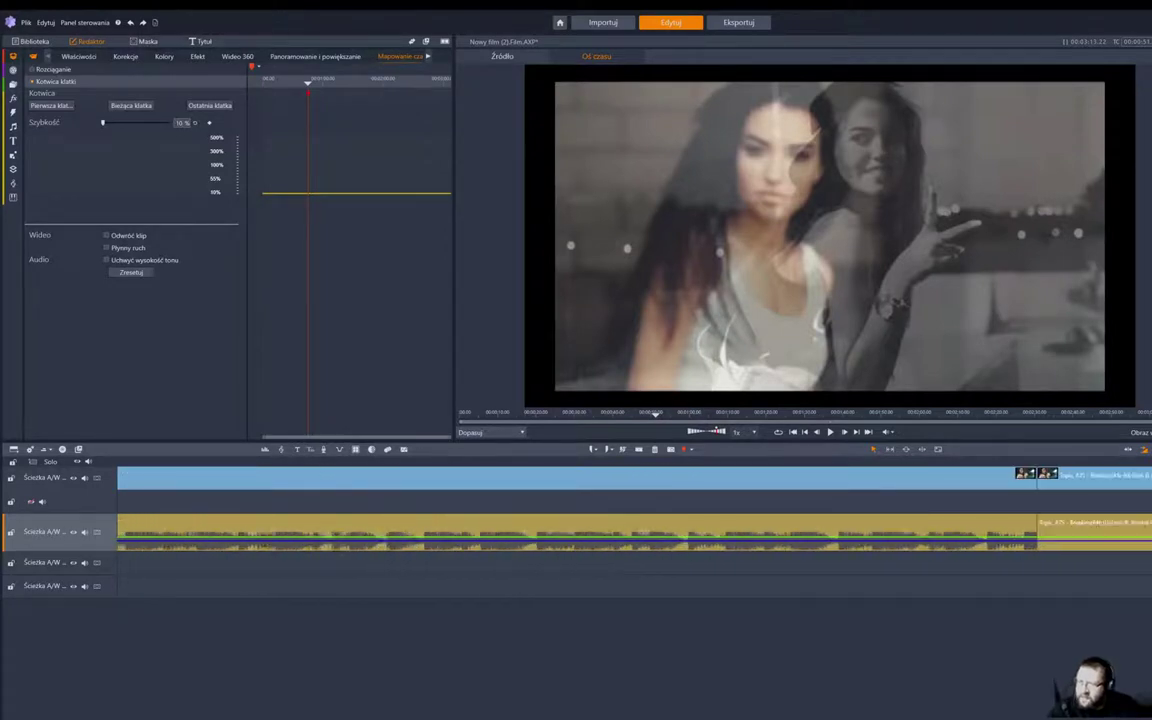
pyautogui.hscroll(-1, 634, 532)
pyautogui.hscroll(-5, 634, 505)
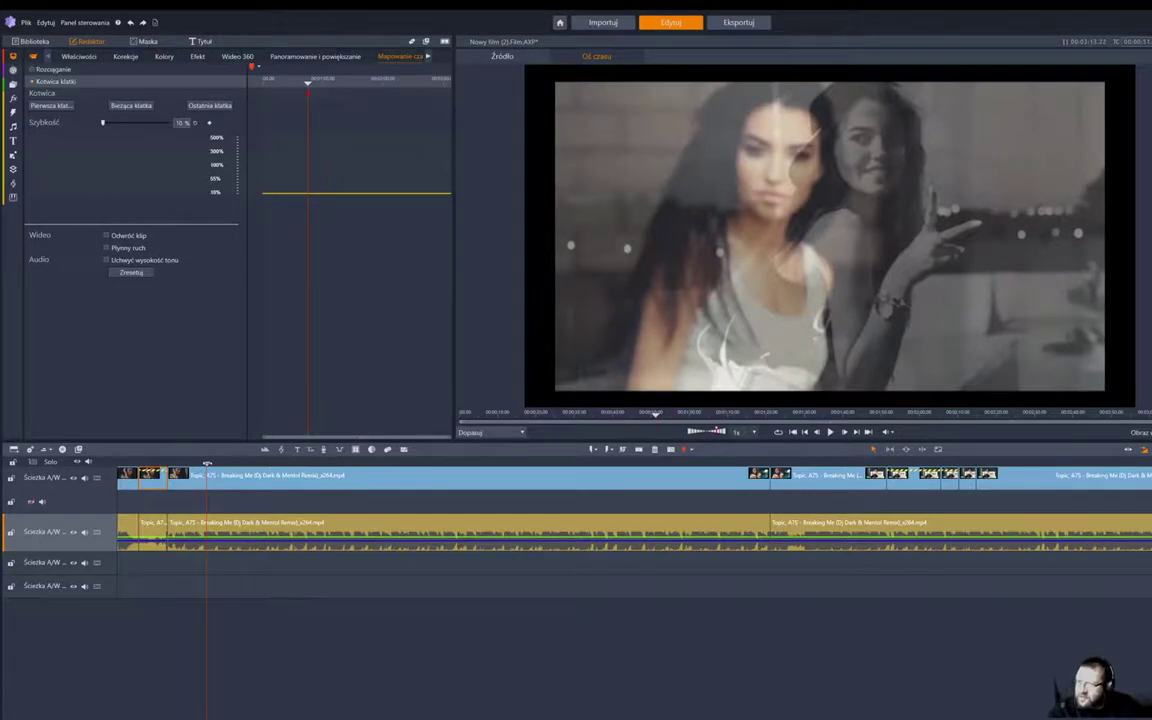
pyautogui.moveTo(207, 463); pyautogui.dragTo(795, 463)
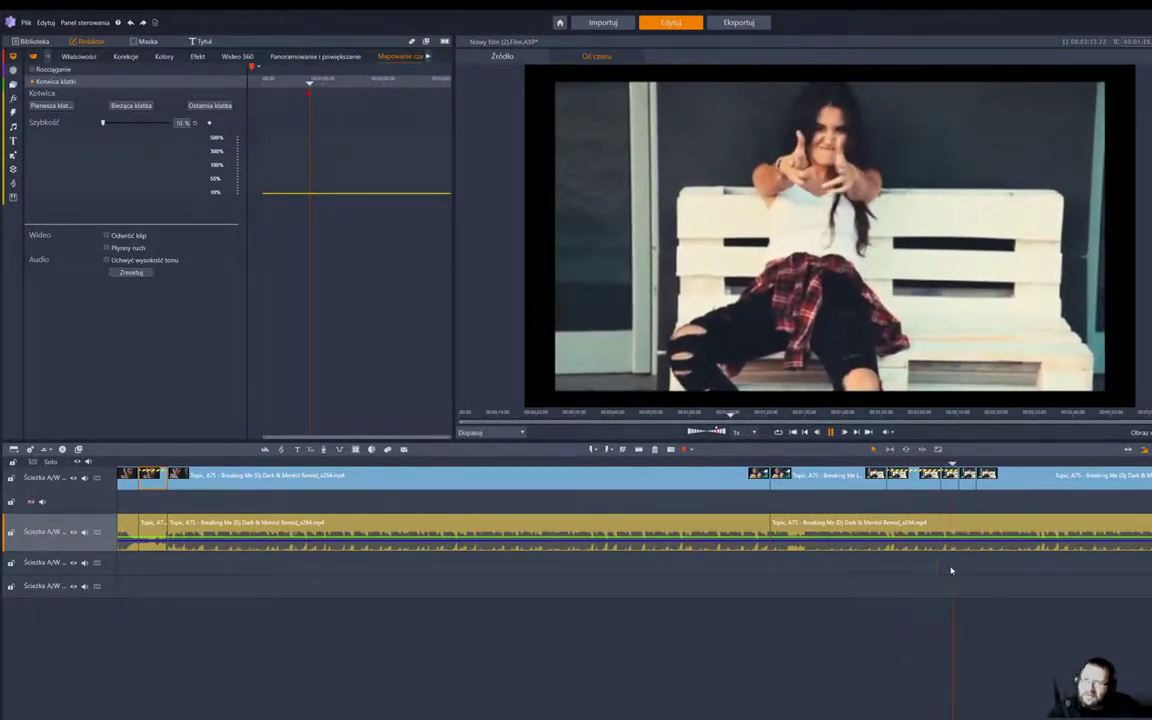
pyautogui.press('space')
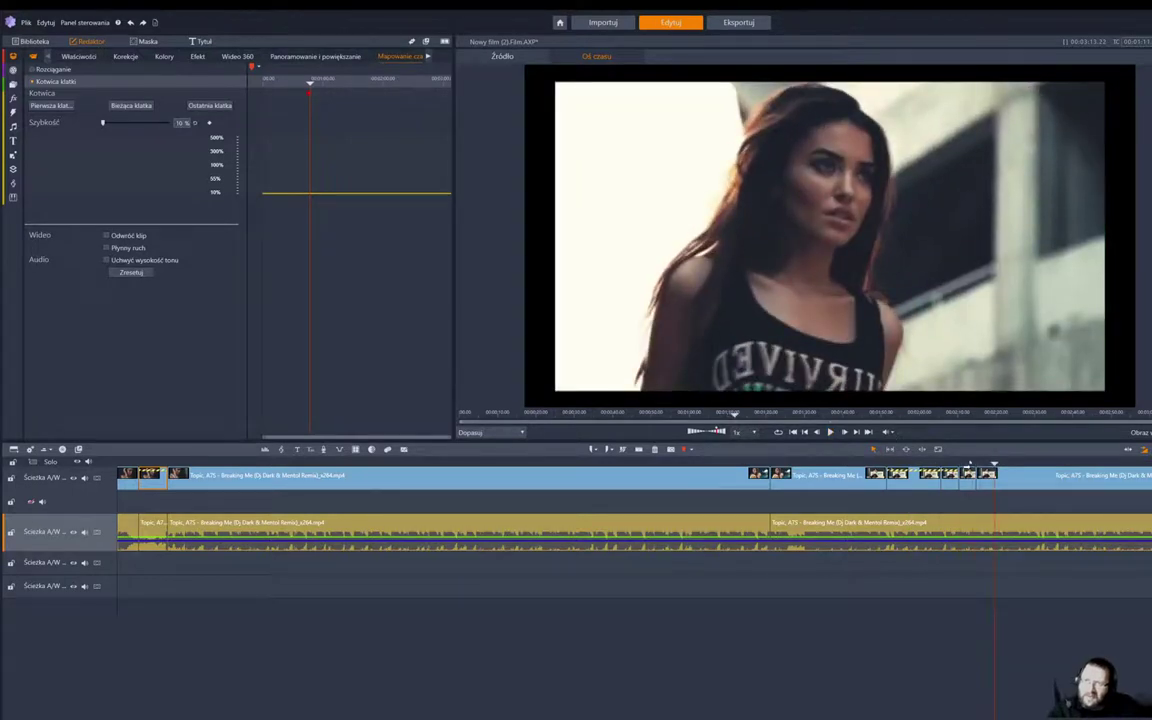
# Reset the time mapping of the reversed short clip in the middle of the later group.
pyautogui.moveTo(994, 466); pyautogui.dragTo(957, 466)
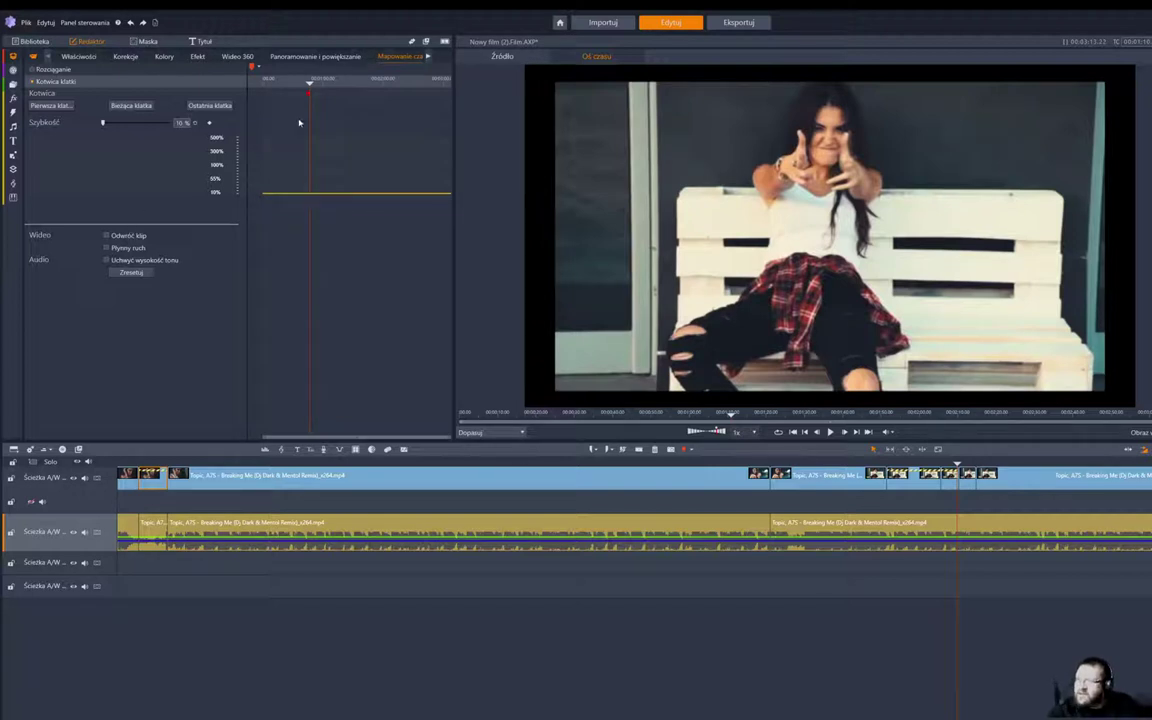
pyautogui.moveTo(957, 463); pyautogui.dragTo(952, 463)
pyautogui.click(946, 487)
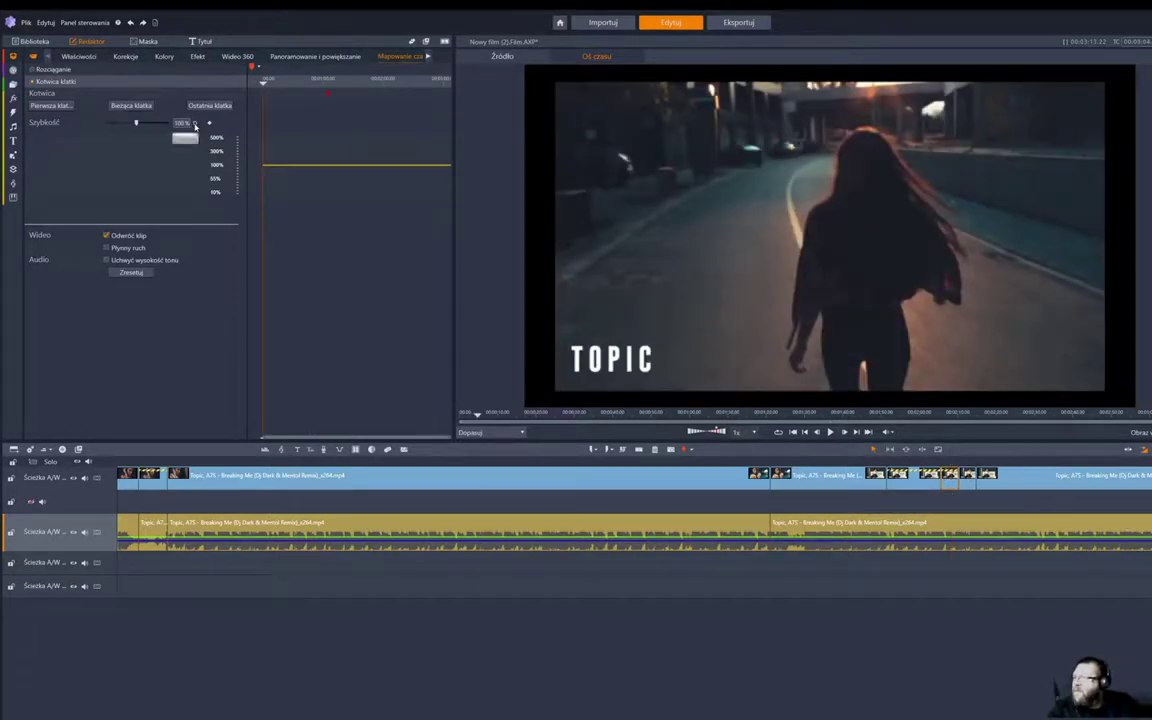
pyautogui.click(195, 125)
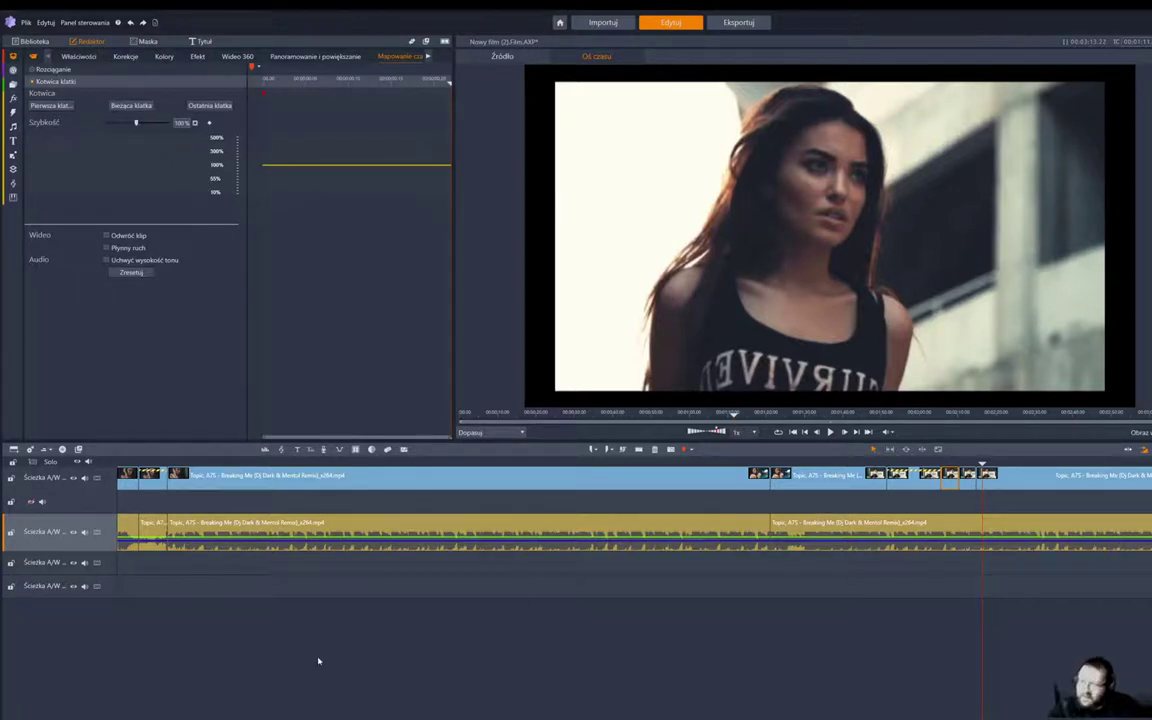
# Split the video and audio at two points after the later group of clips to isolate a short section.
pyautogui.hscroll(5, 634, 505)
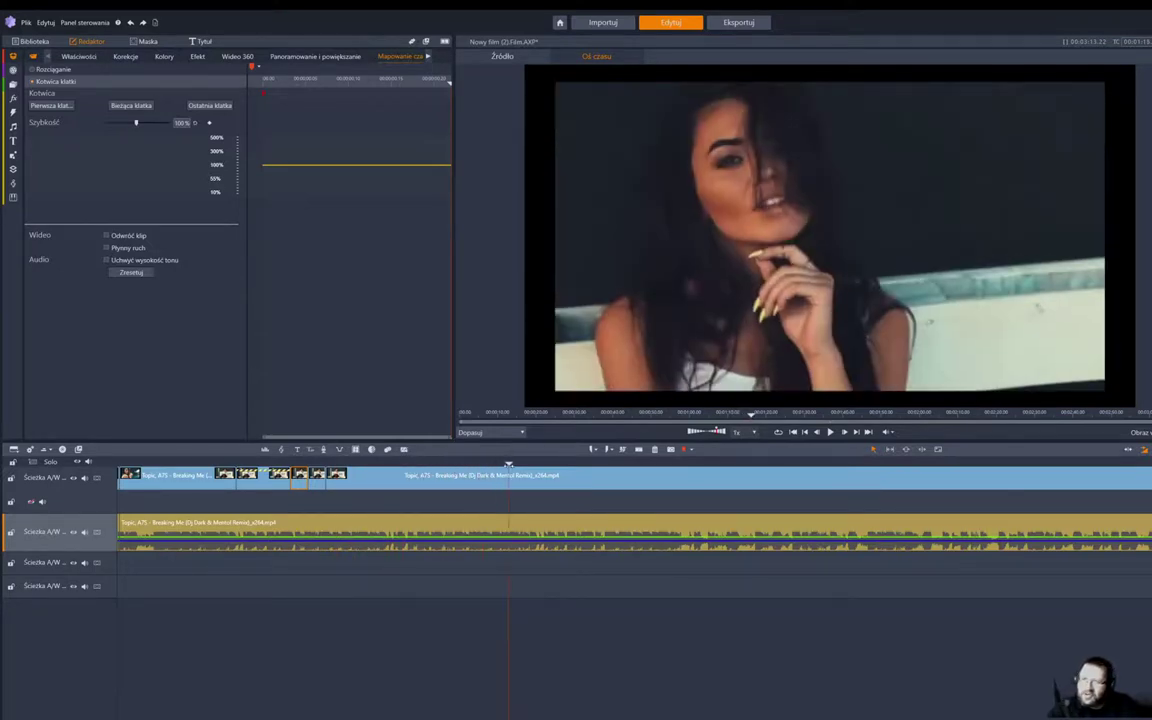
pyautogui.moveTo(514, 464); pyautogui.dragTo(493, 464)
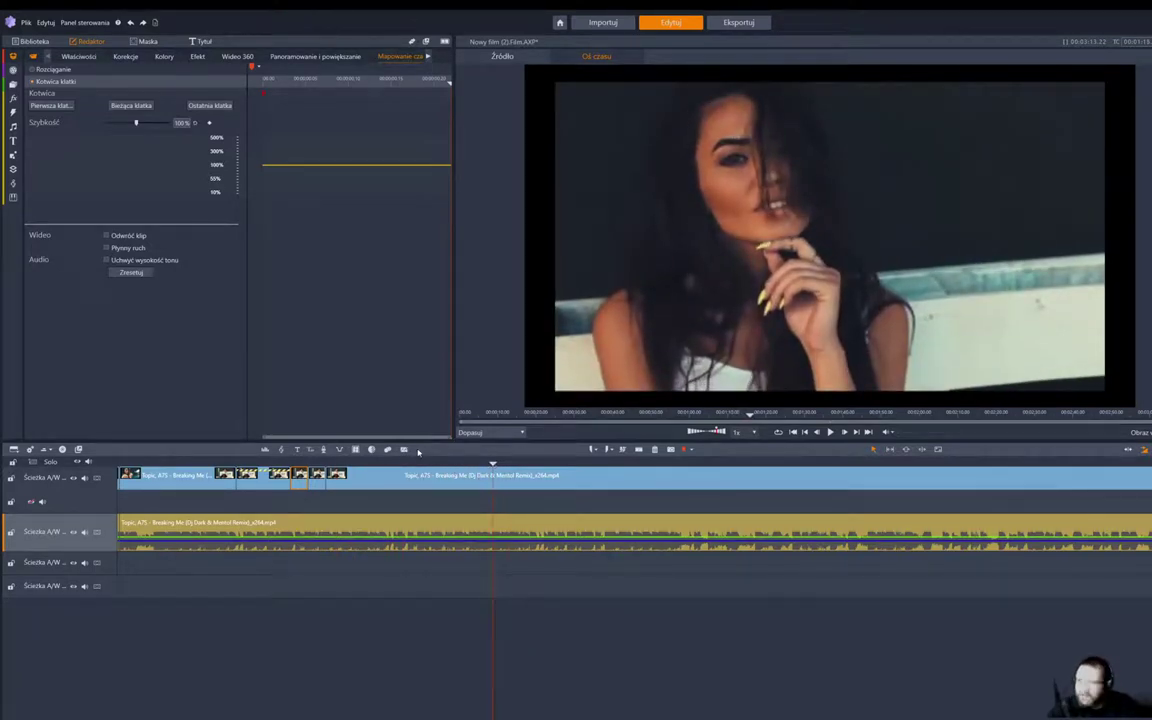
pyautogui.click(418, 451)
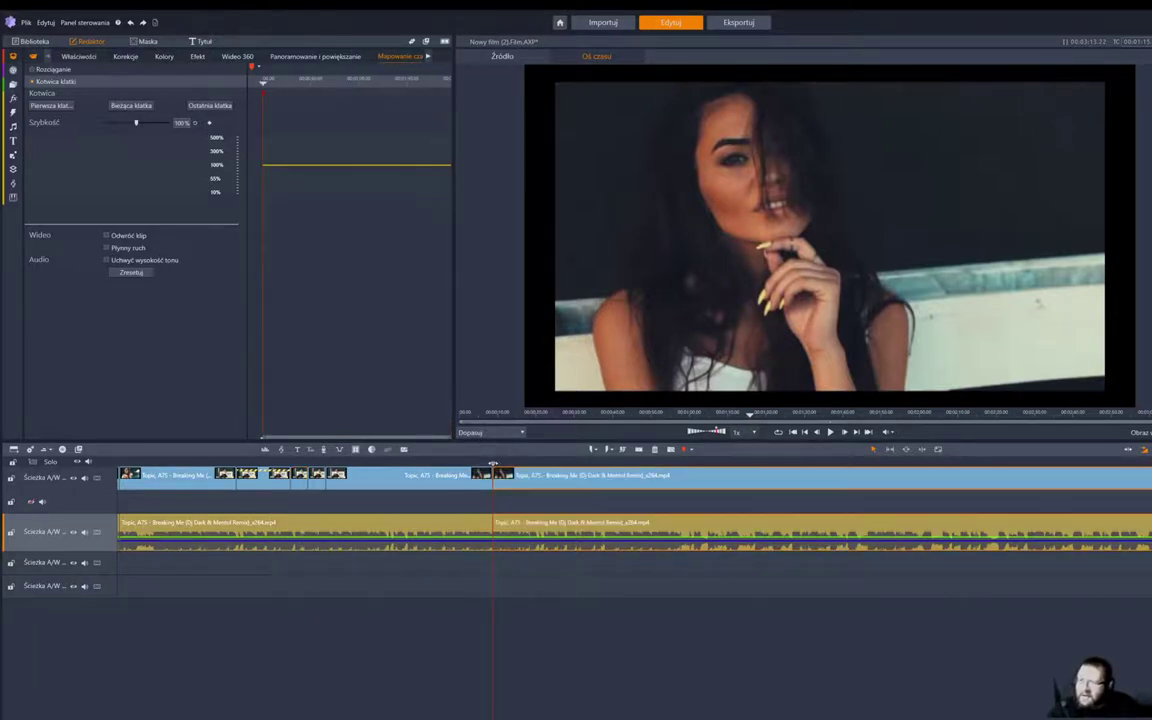
pyautogui.moveTo(493, 465); pyautogui.dragTo(535, 470)
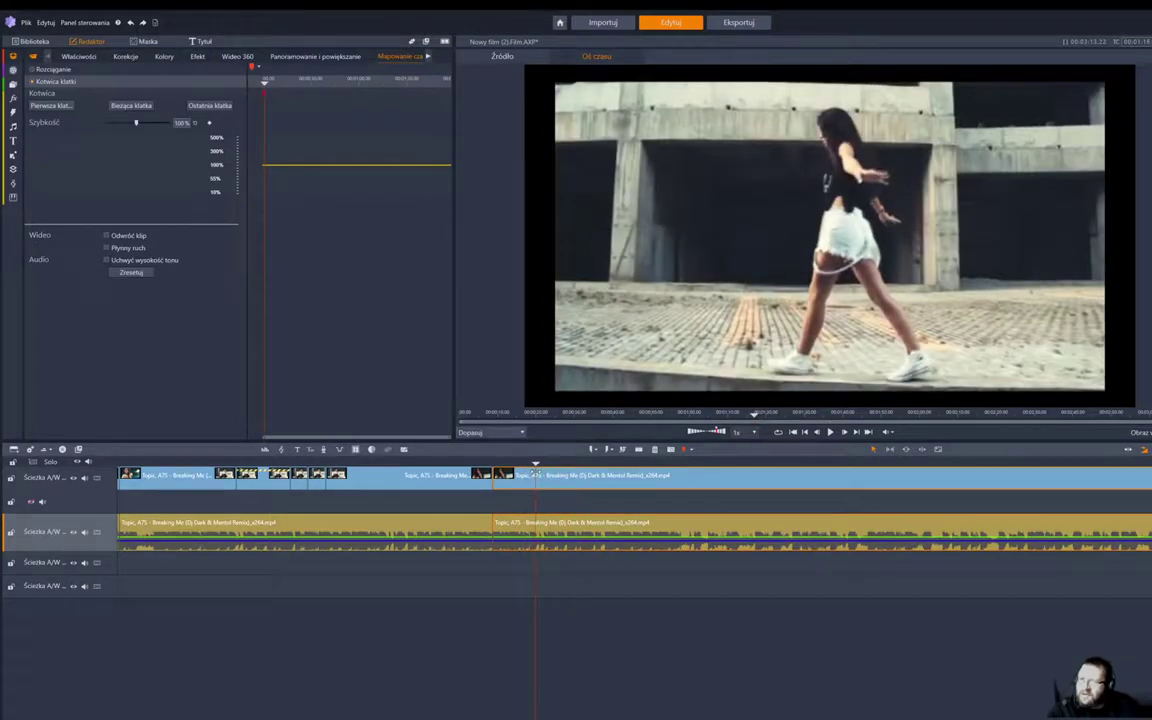
pyautogui.press('n')
# Set the time mapping speed of the newly isolated short video clip to 10%.
pyautogui.click(509, 477)
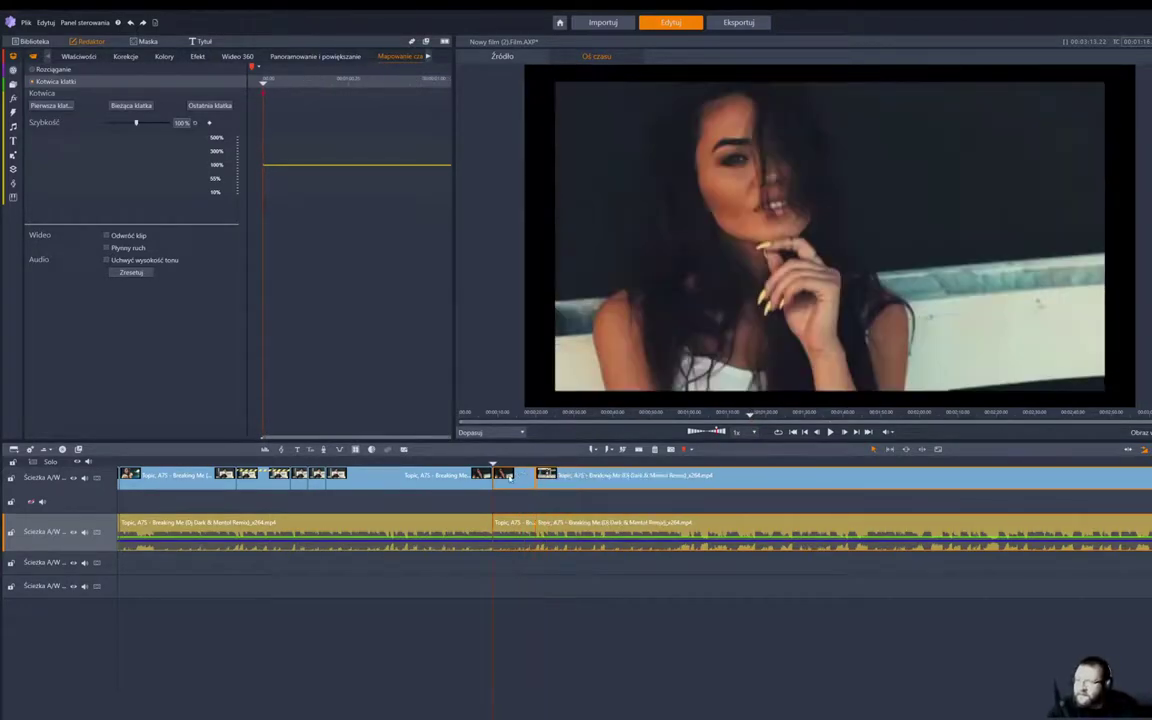
pyautogui.click(513, 487)
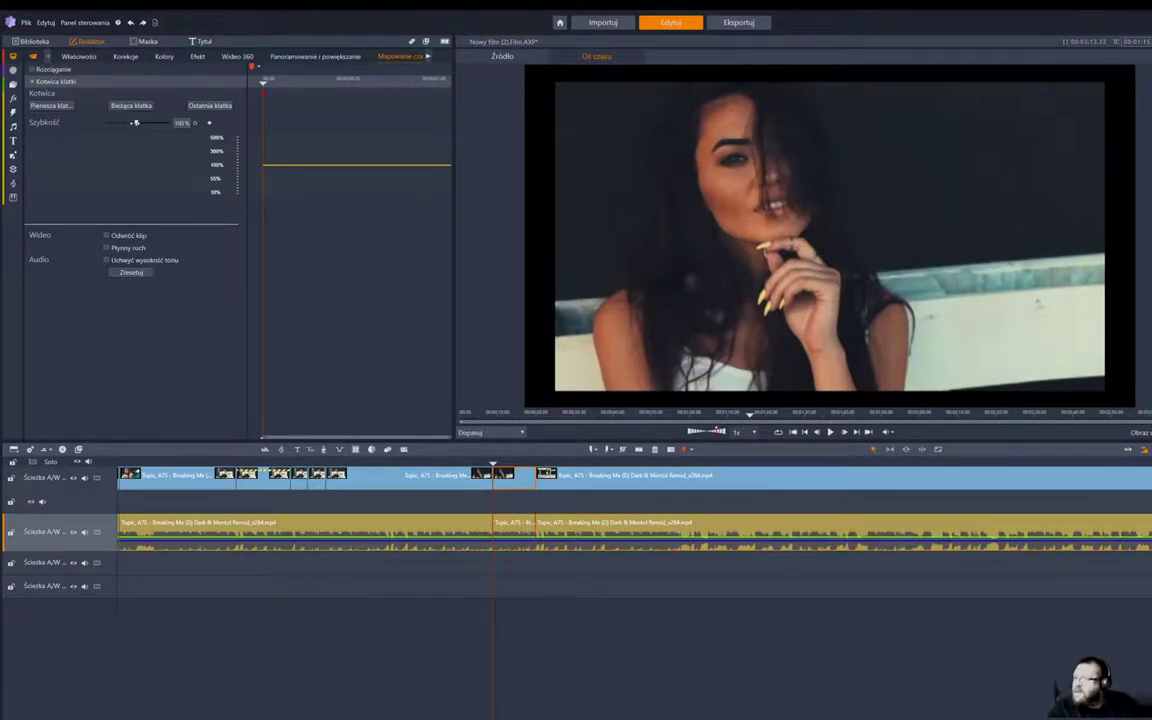
pyautogui.moveTo(135, 122); pyautogui.dragTo(35, 133)
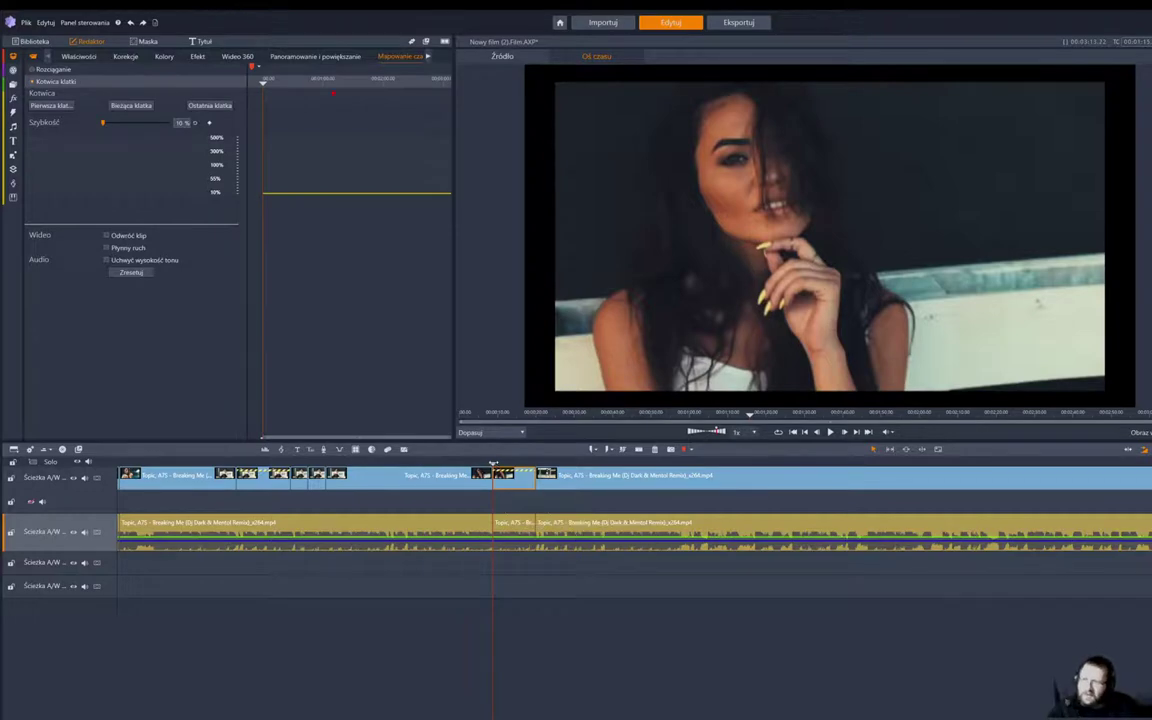
# Play the timeline through the newly slowed clip and move the playhead further along the following clip.
pyautogui.press('space')
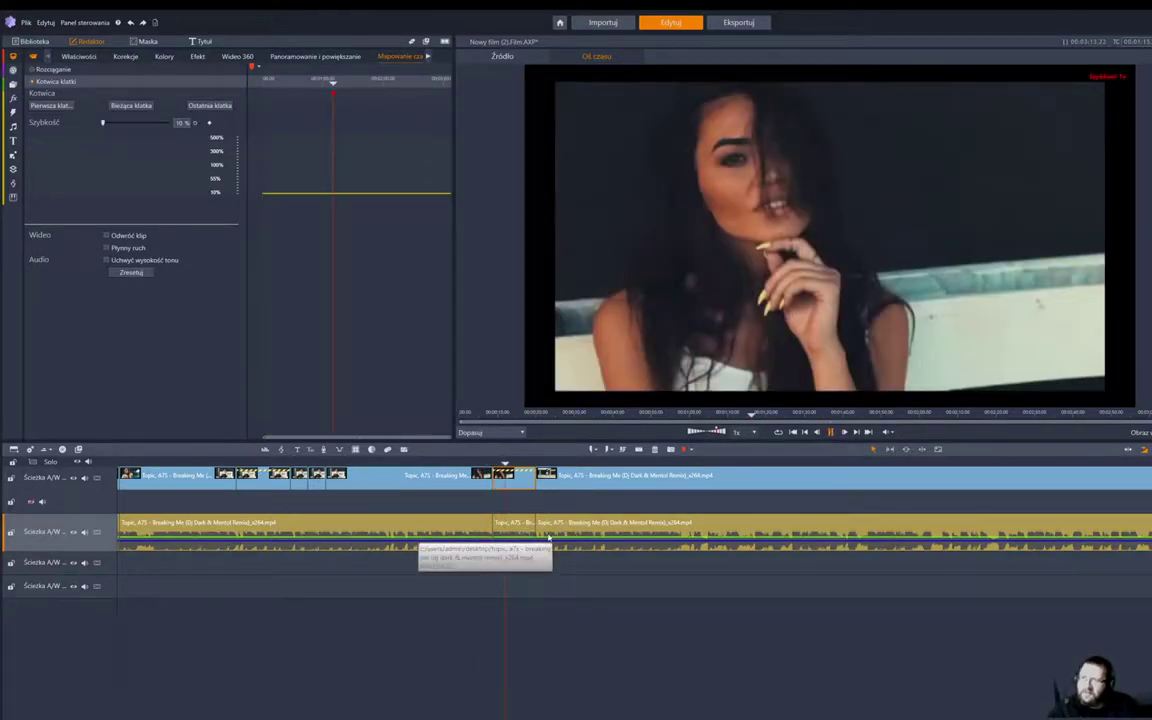
pyautogui.press('space')
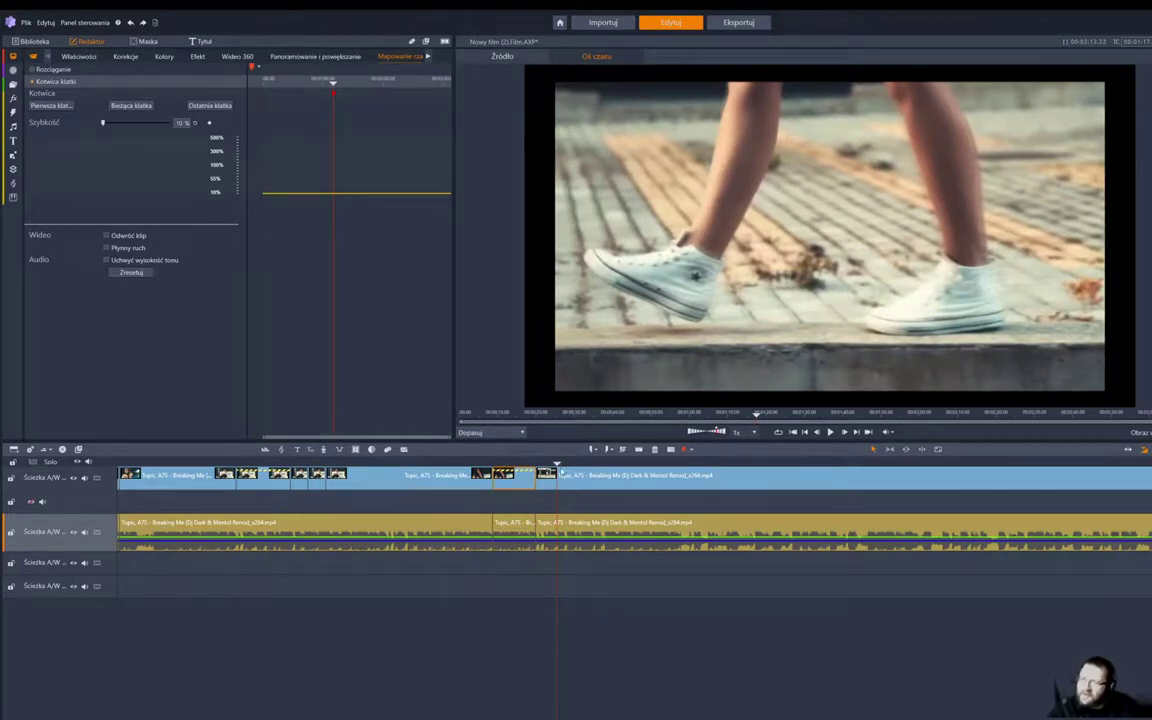
pyautogui.moveTo(557, 465); pyautogui.dragTo(676, 465)
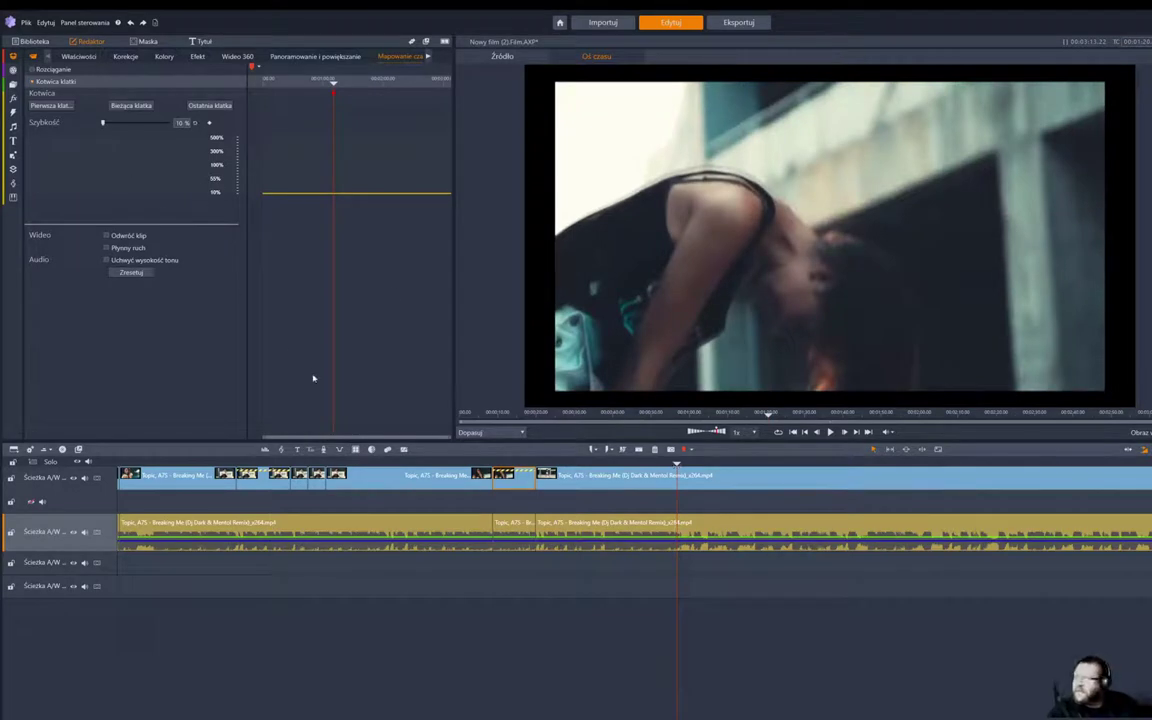
# Split the video and audio at the playhead and again slightly further along to isolate another short section.
pyautogui.press('n')
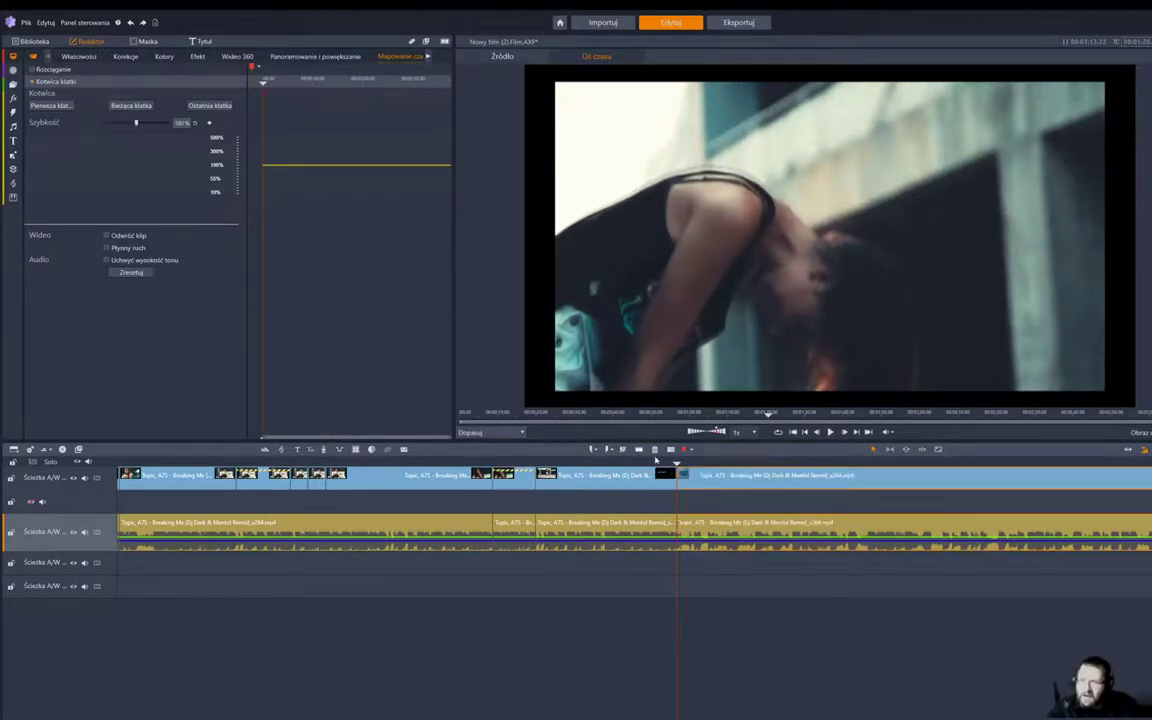
pyautogui.press('space')
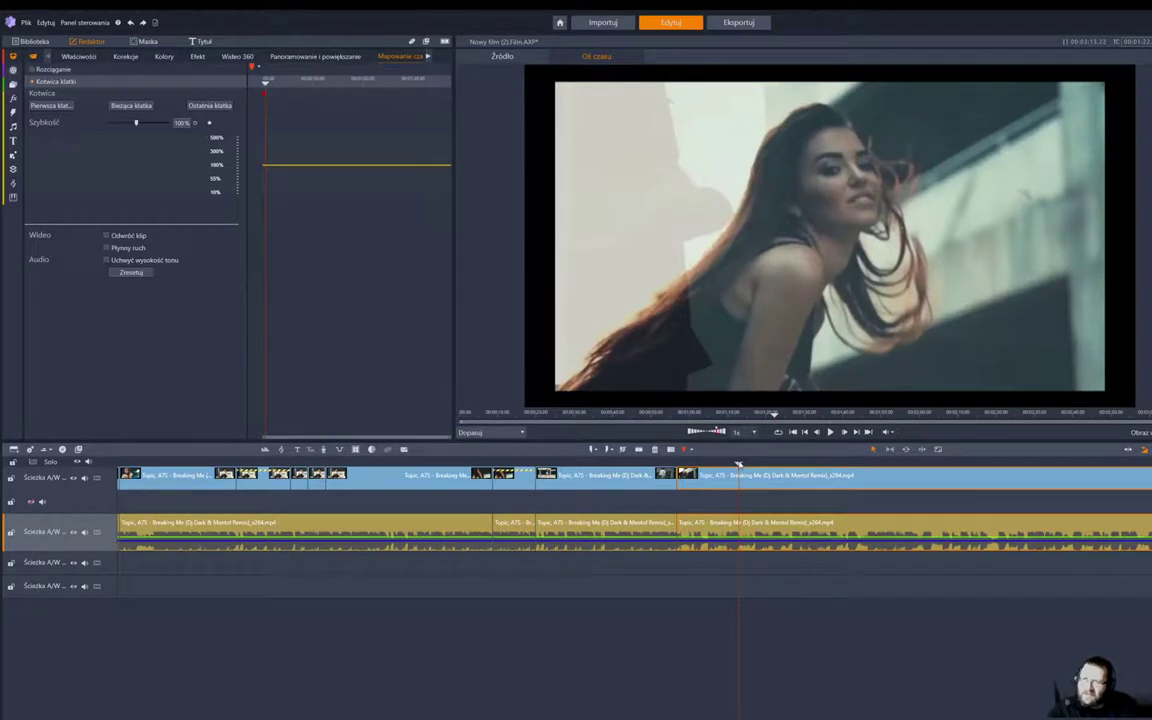
pyautogui.press('Insert')
# Delete the newly isolated video clip, and undo the deletion.
pyautogui.click(704, 477)
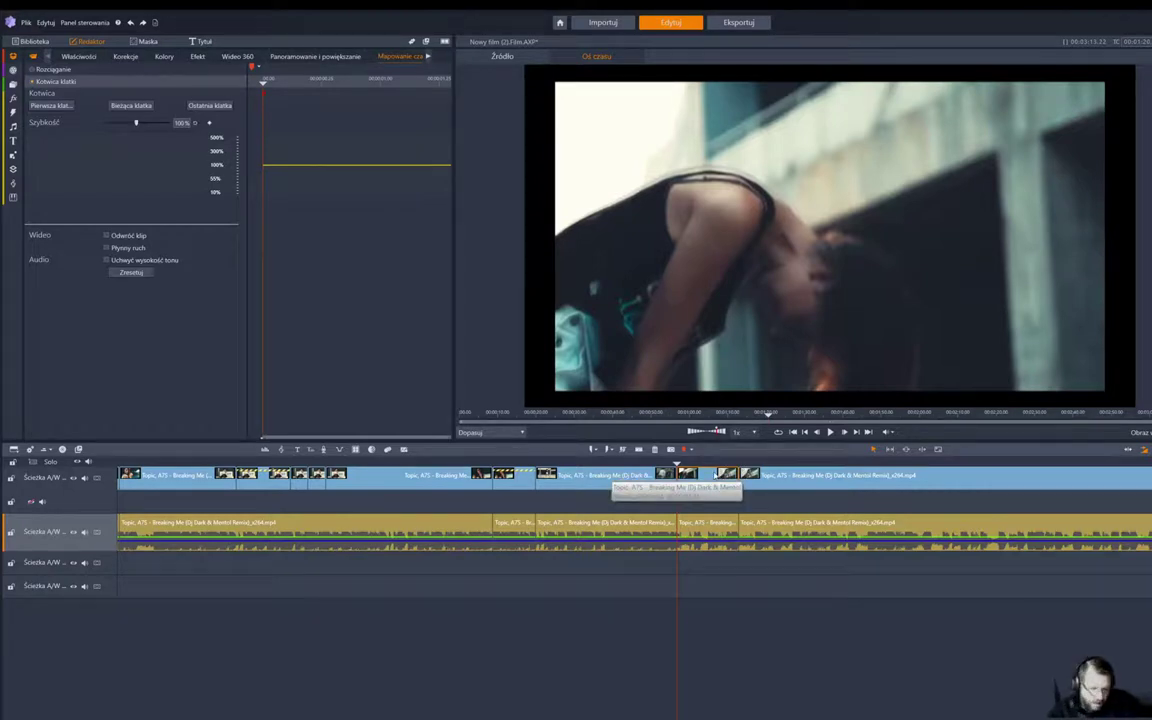
pyautogui.press('Delete')
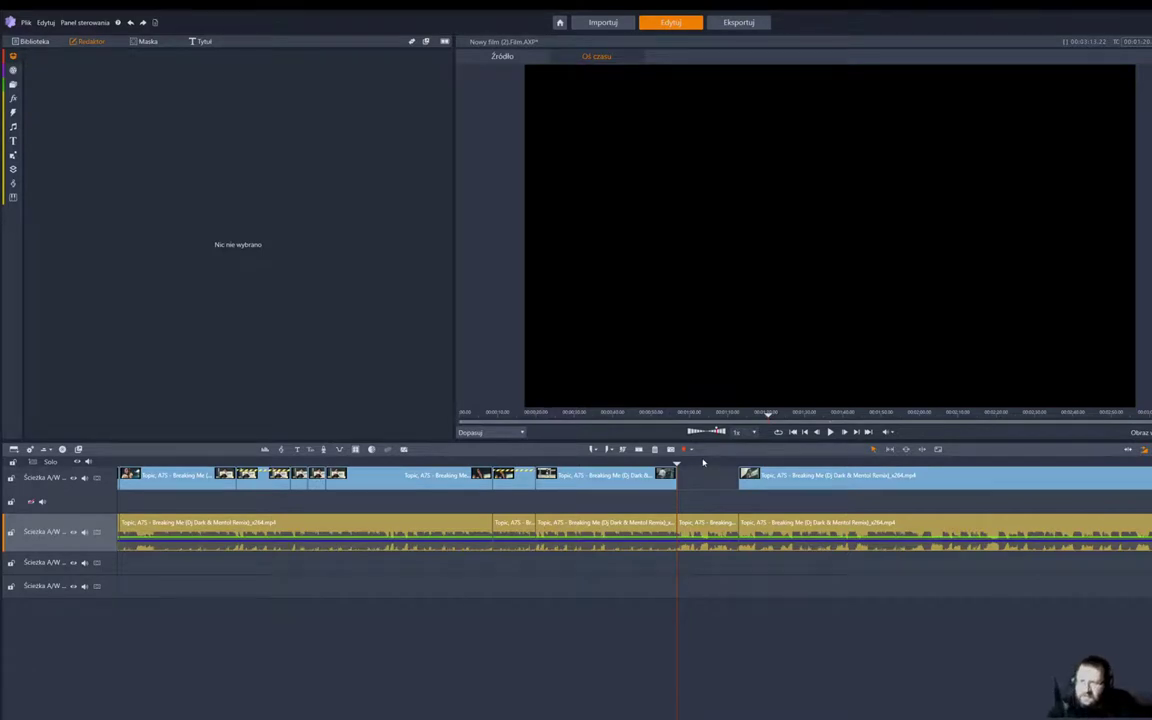
pyautogui.hotkey('ctrl', 'z')
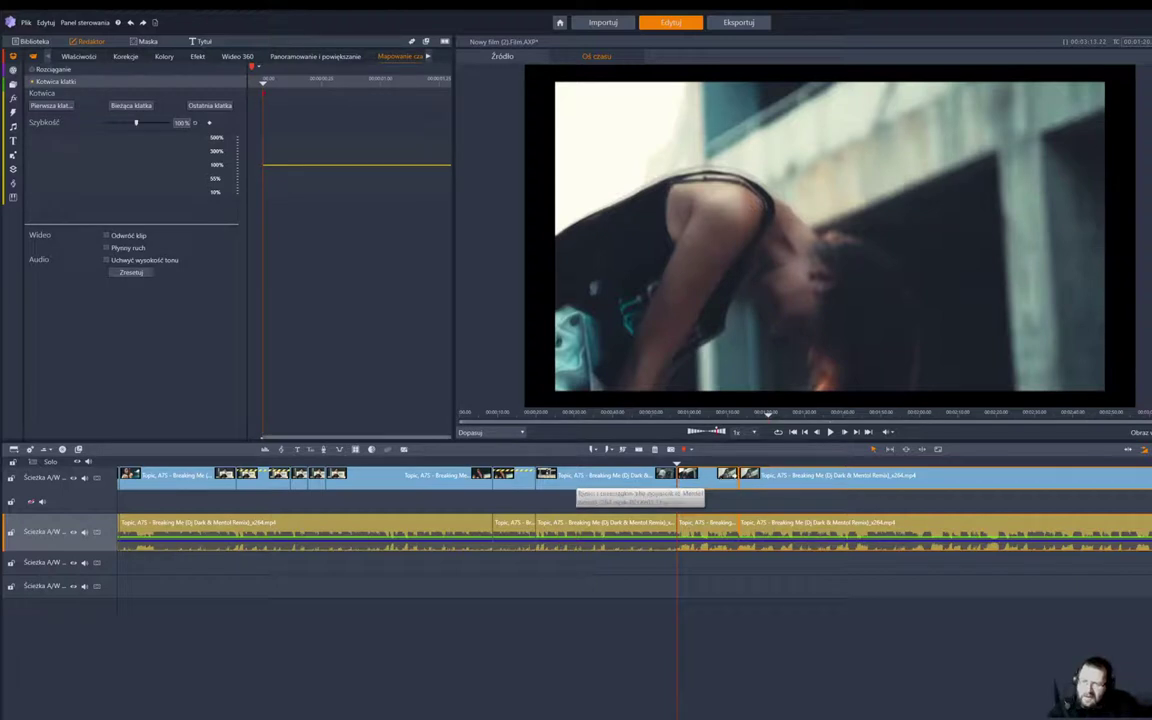
# Move the remaining video clip later on its track to leave a gap after the isolated short clip.
pyautogui.moveTo(741, 475); pyautogui.dragTo(786, 475)
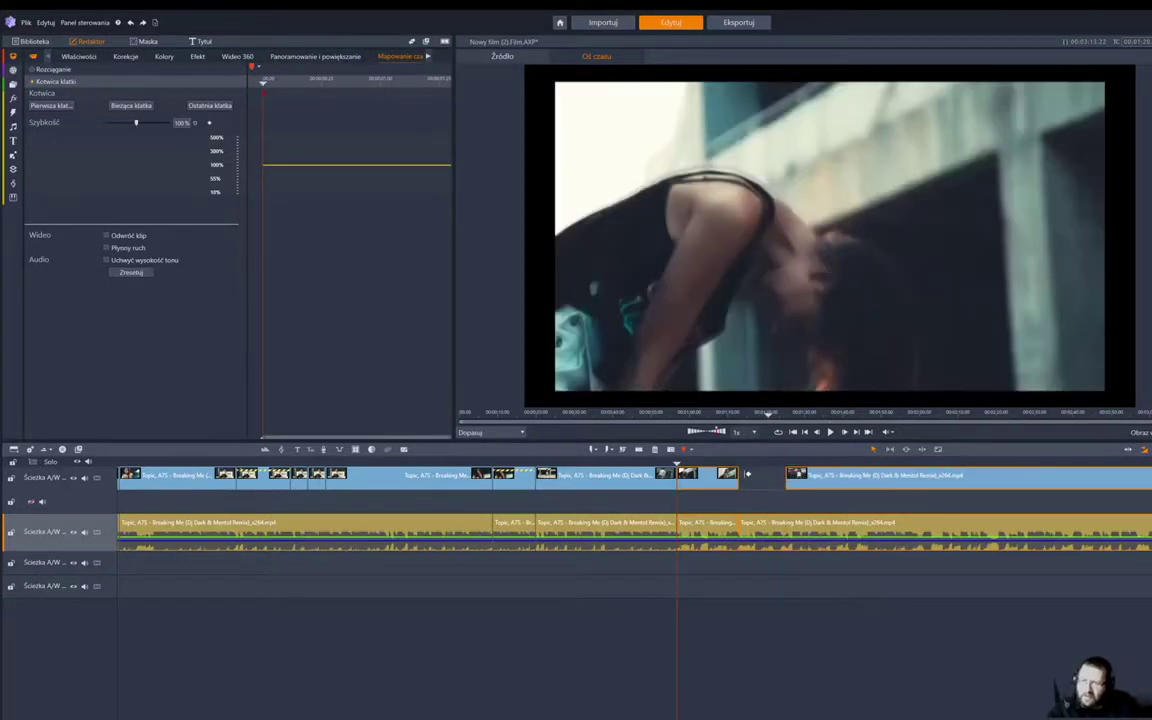
pyautogui.rightClick(699, 477)
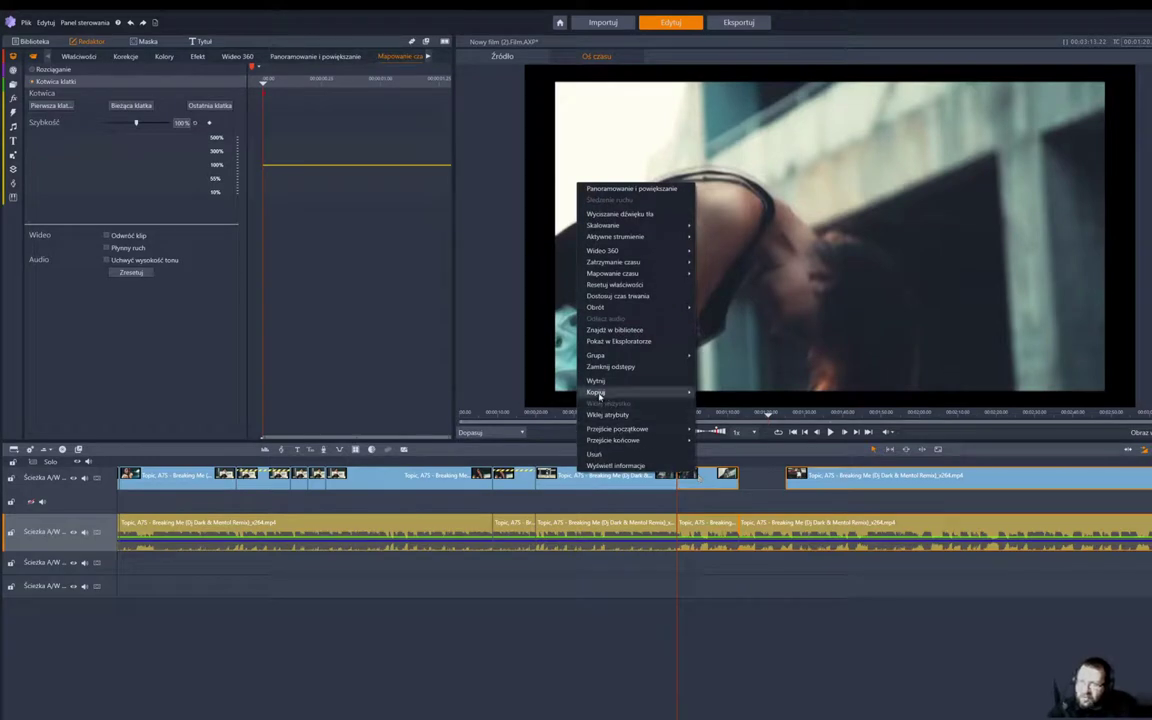
pyautogui.moveTo(597, 393)
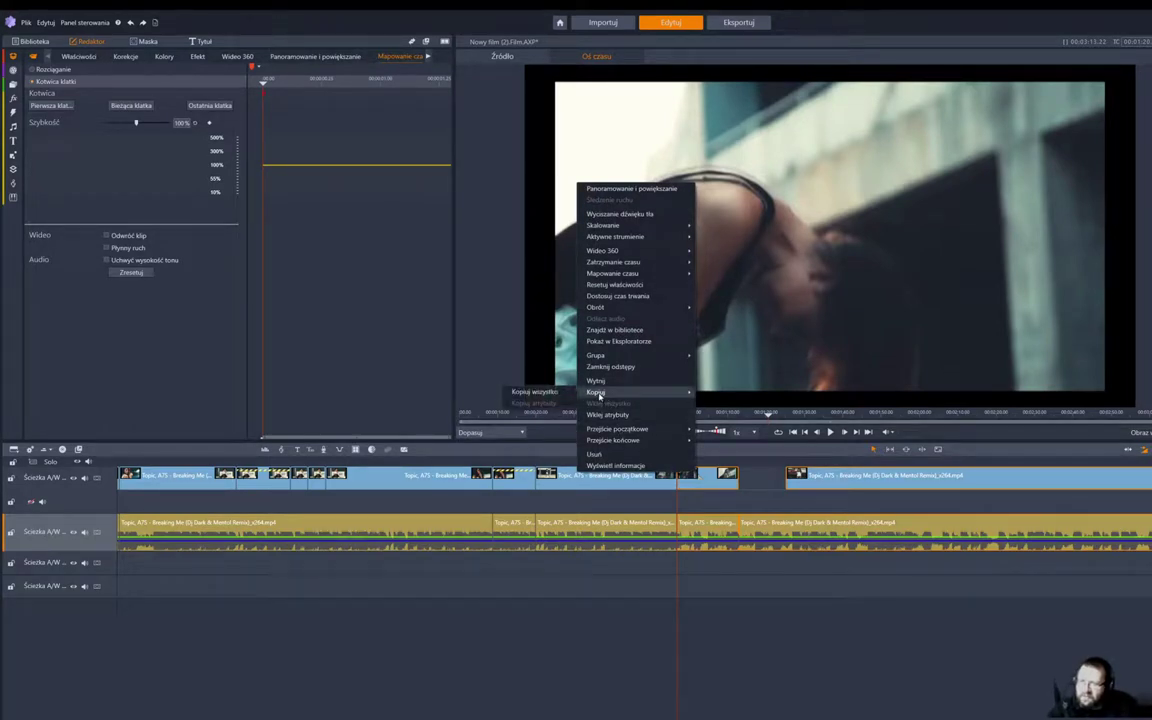
pyautogui.rightClick(748, 482)
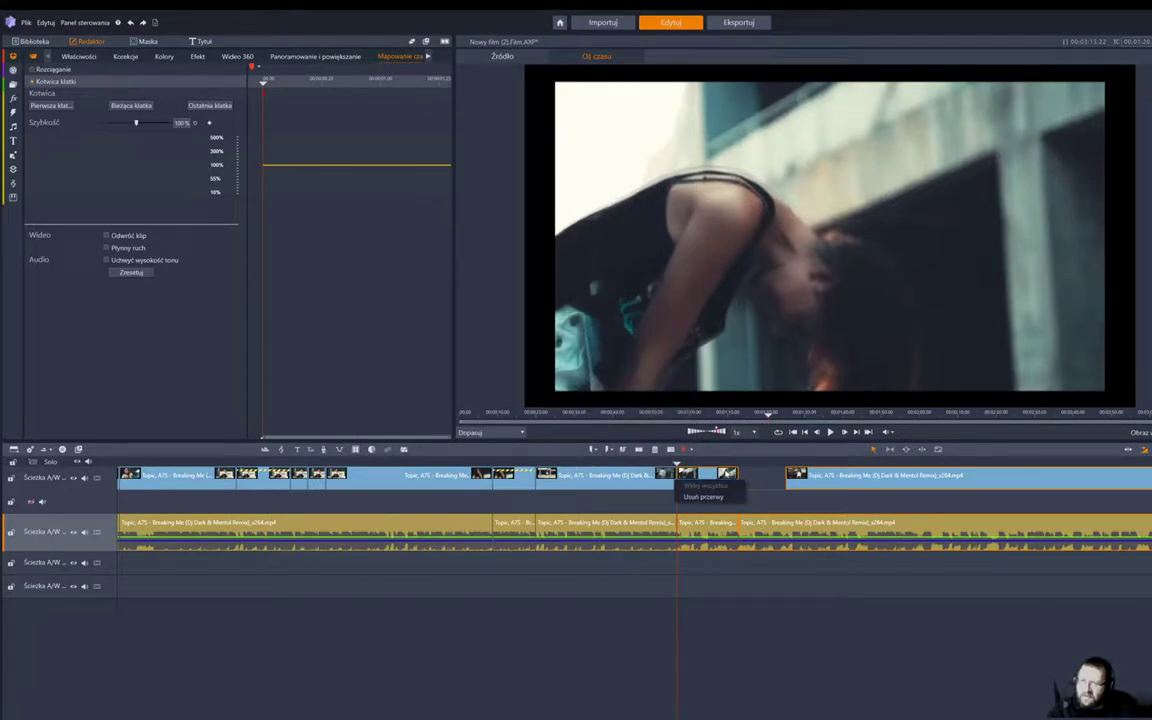
pyautogui.rightClick(605, 472)
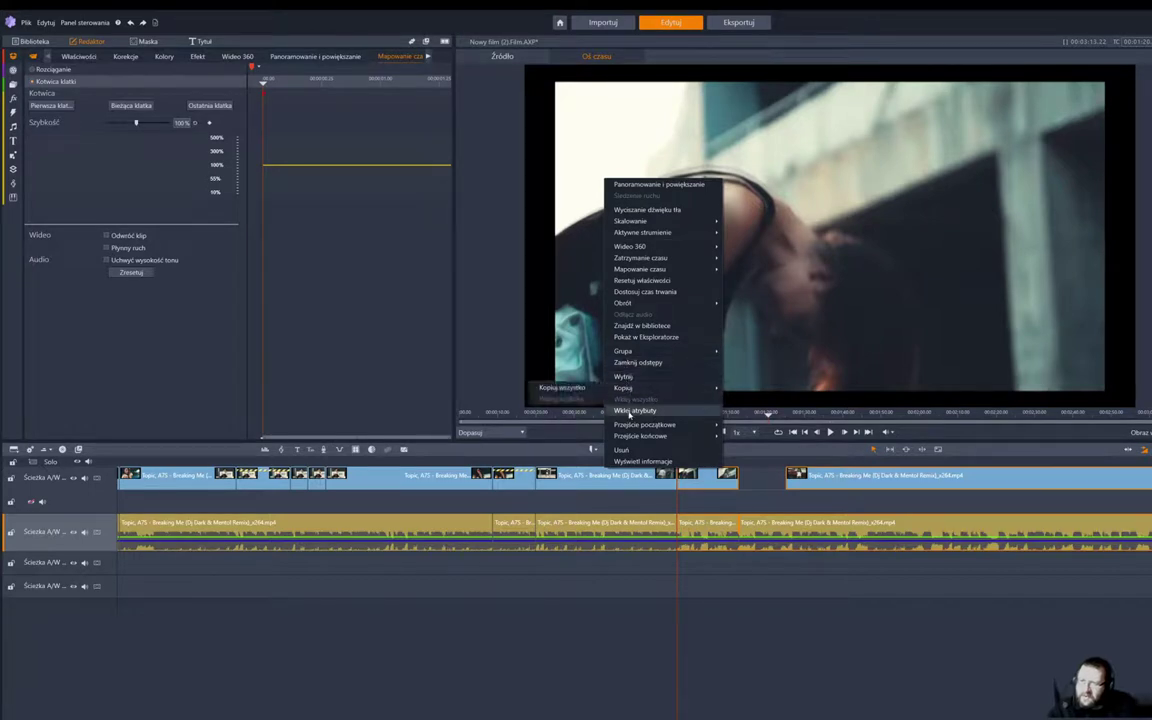
pyautogui.click(631, 411)
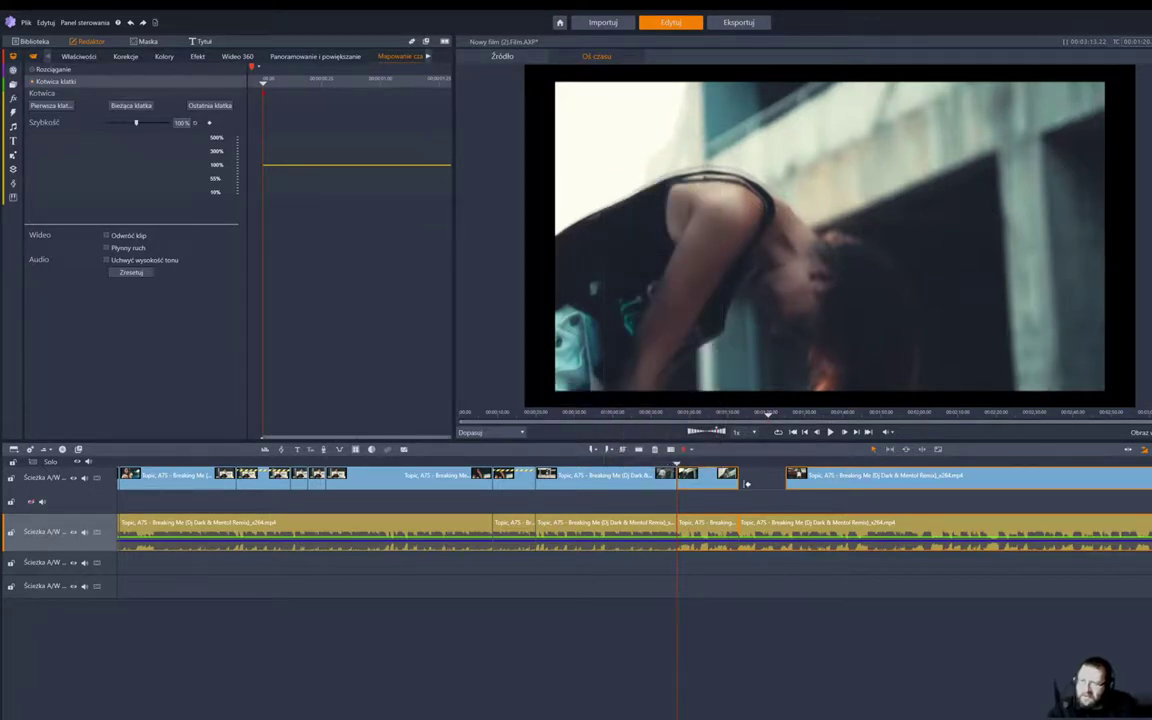
pyautogui.click(746, 484)
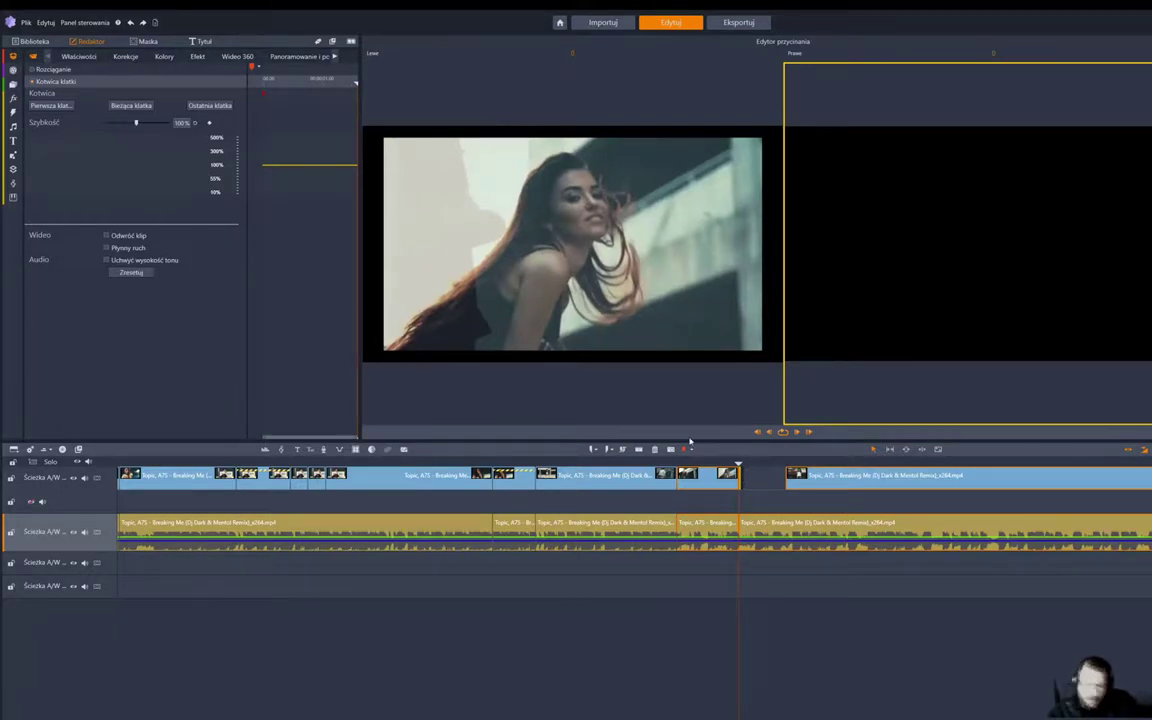
pyautogui.press('Escape')
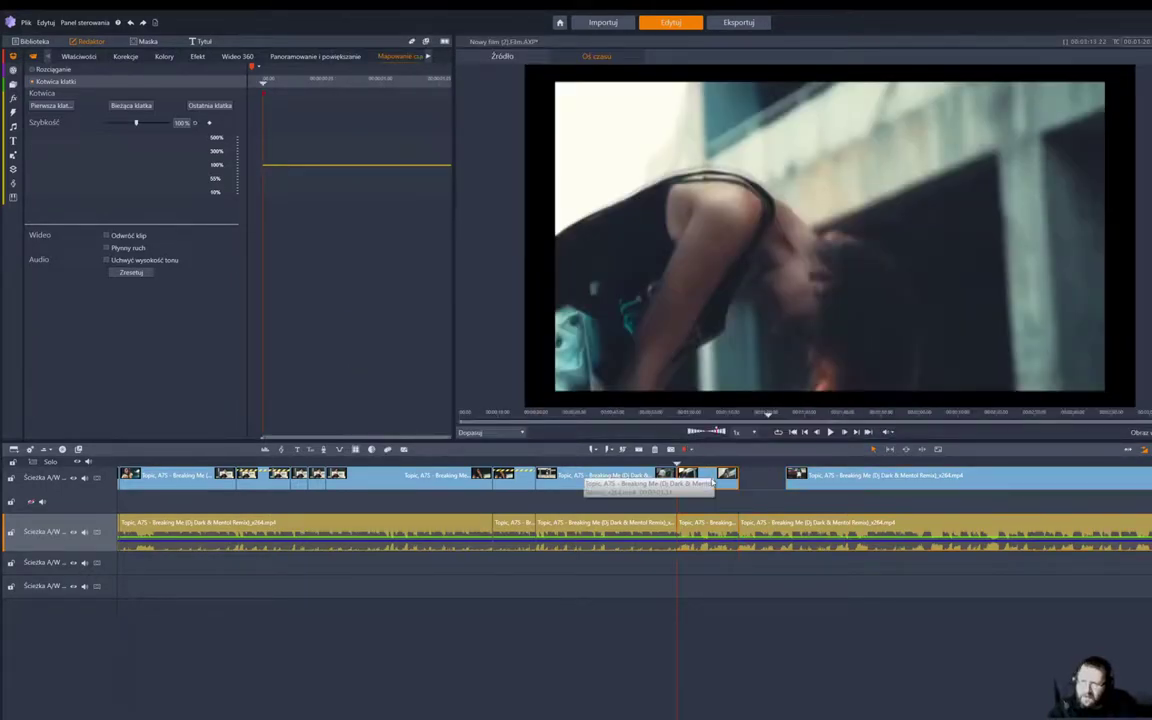
# Duplicate the isolated short video clip directly after itself and pull the remaining video clip back against the copy.
pyautogui.rightClick(712, 481)
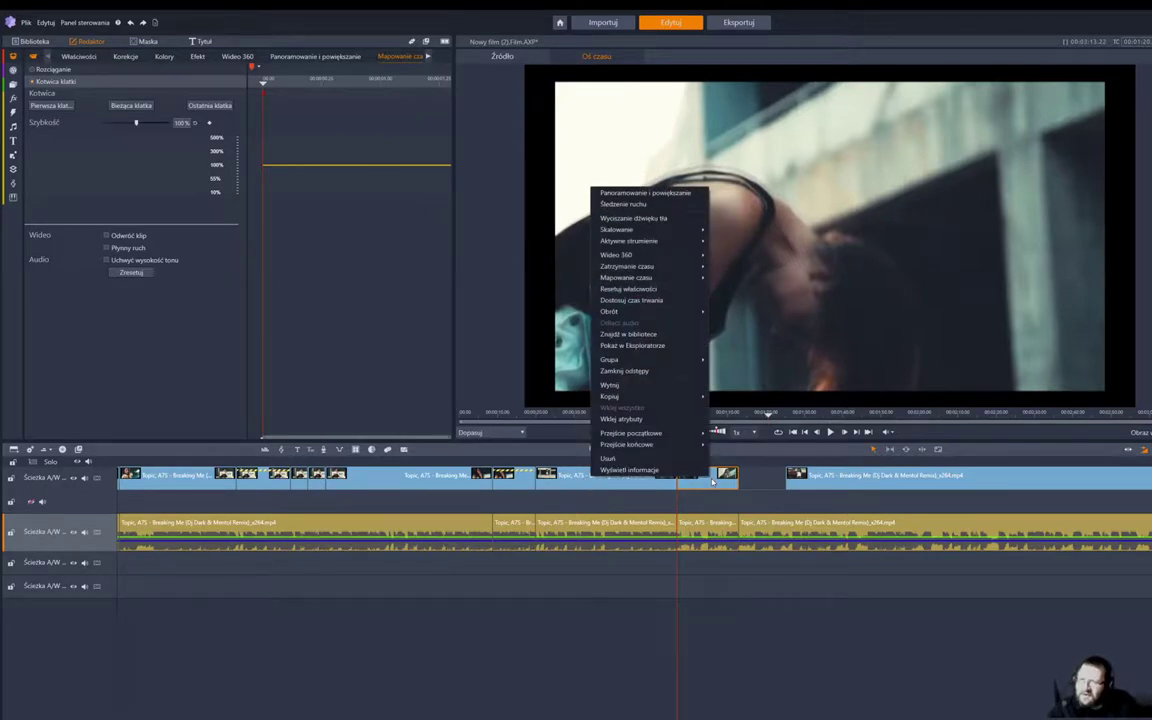
pyautogui.press('Escape')
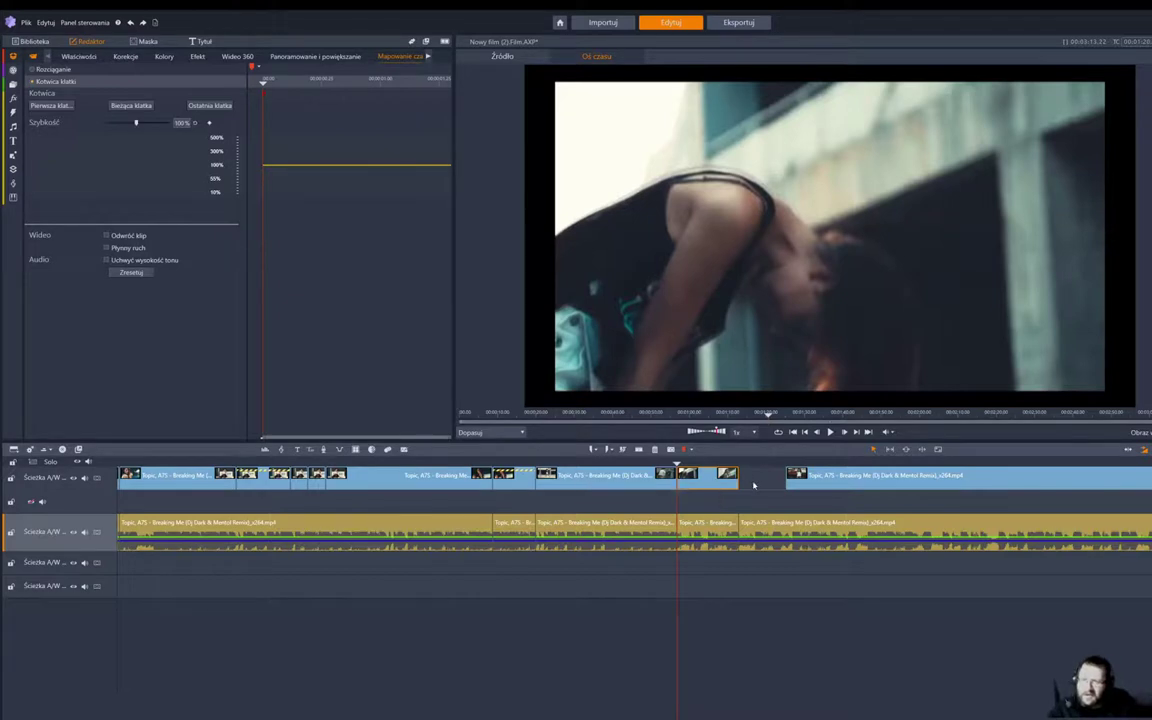
pyautogui.hotkey('ctrl', 'v')
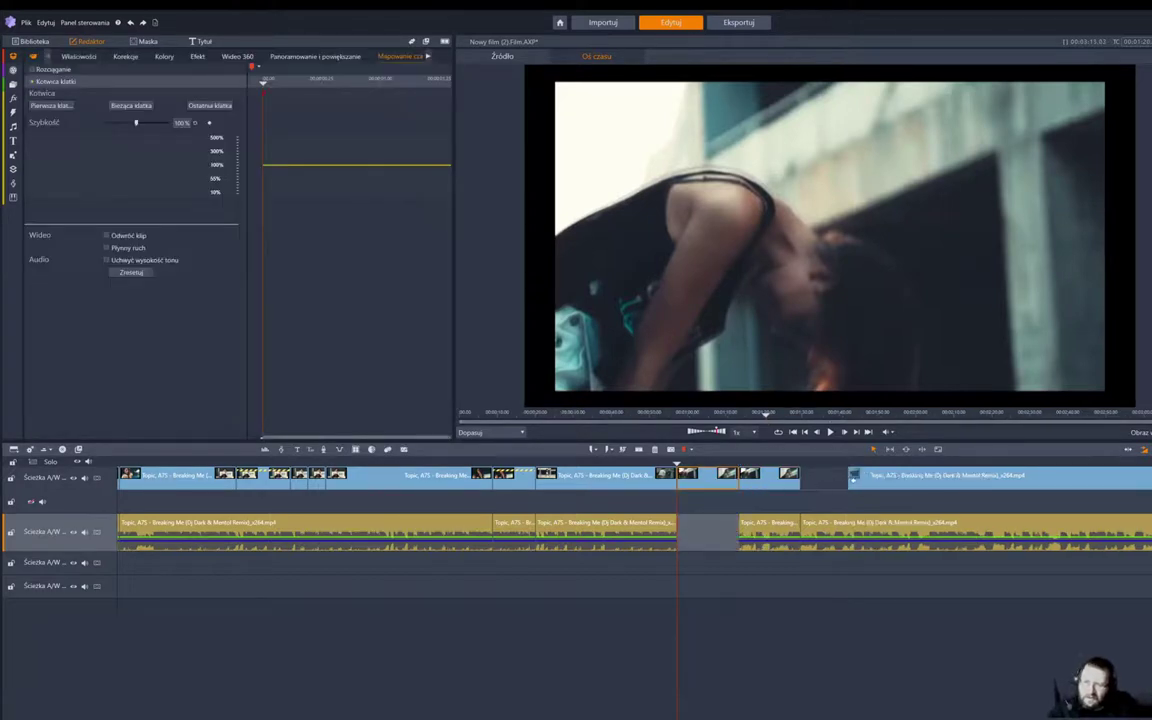
pyautogui.moveTo(853, 478); pyautogui.dragTo(808, 480)
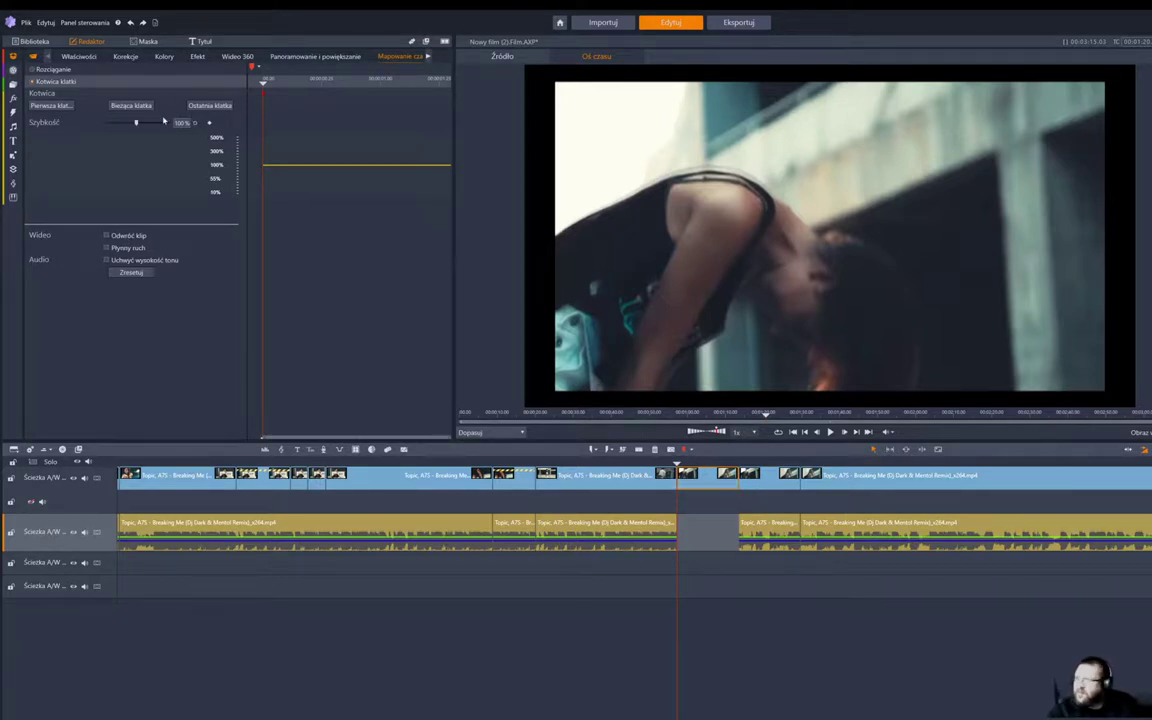
# Slow the first of the two duplicate clips to 51% speed, and reverse the second one at 201% speed.
pyautogui.moveTo(136, 122); pyautogui.dragTo(117, 122)
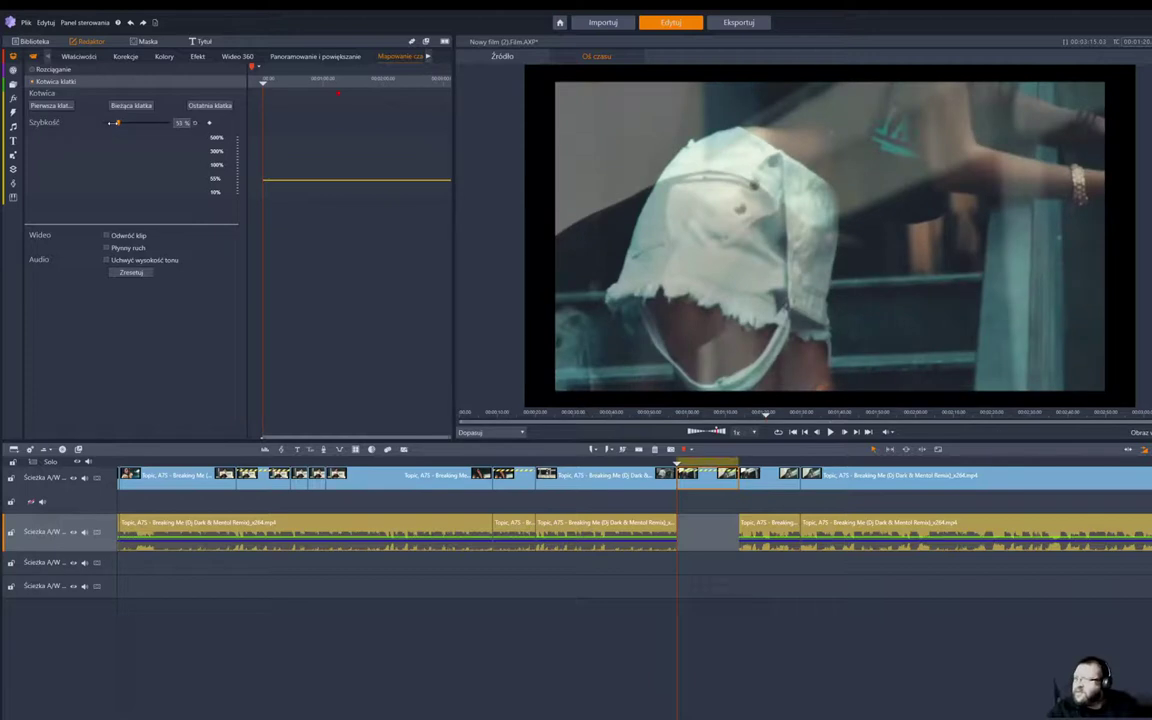
pyautogui.click(770, 481)
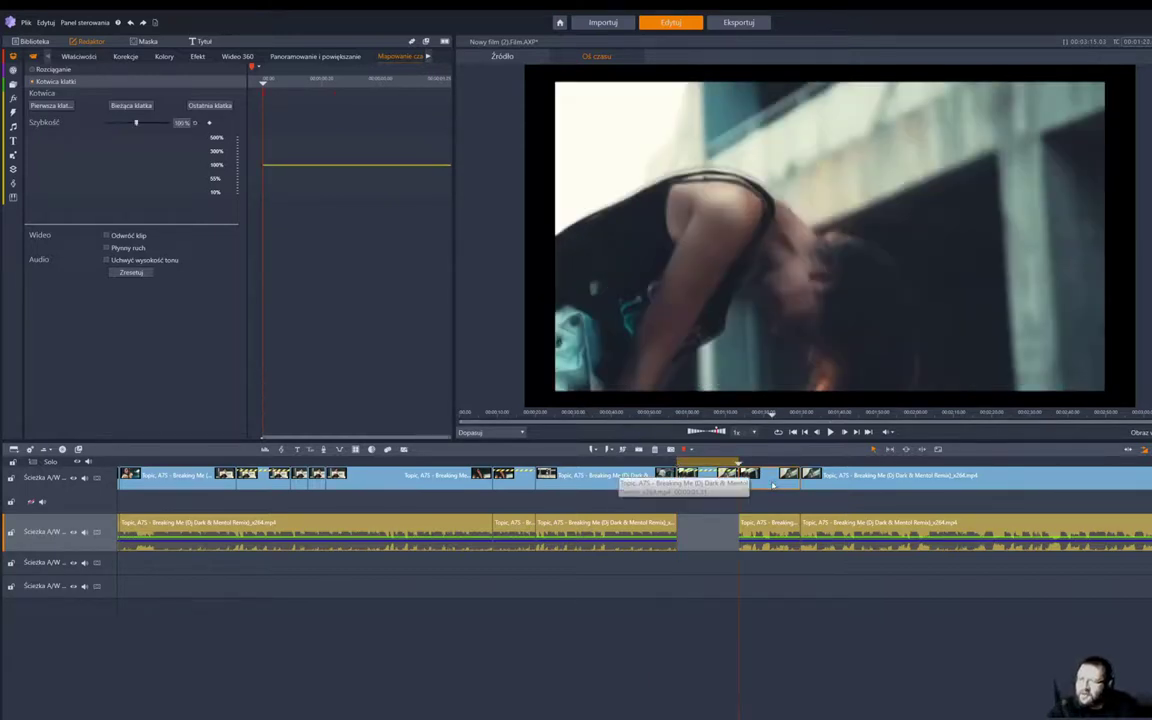
pyautogui.click(107, 236)
pyautogui.moveTo(136, 122); pyautogui.dragTo(148, 122)
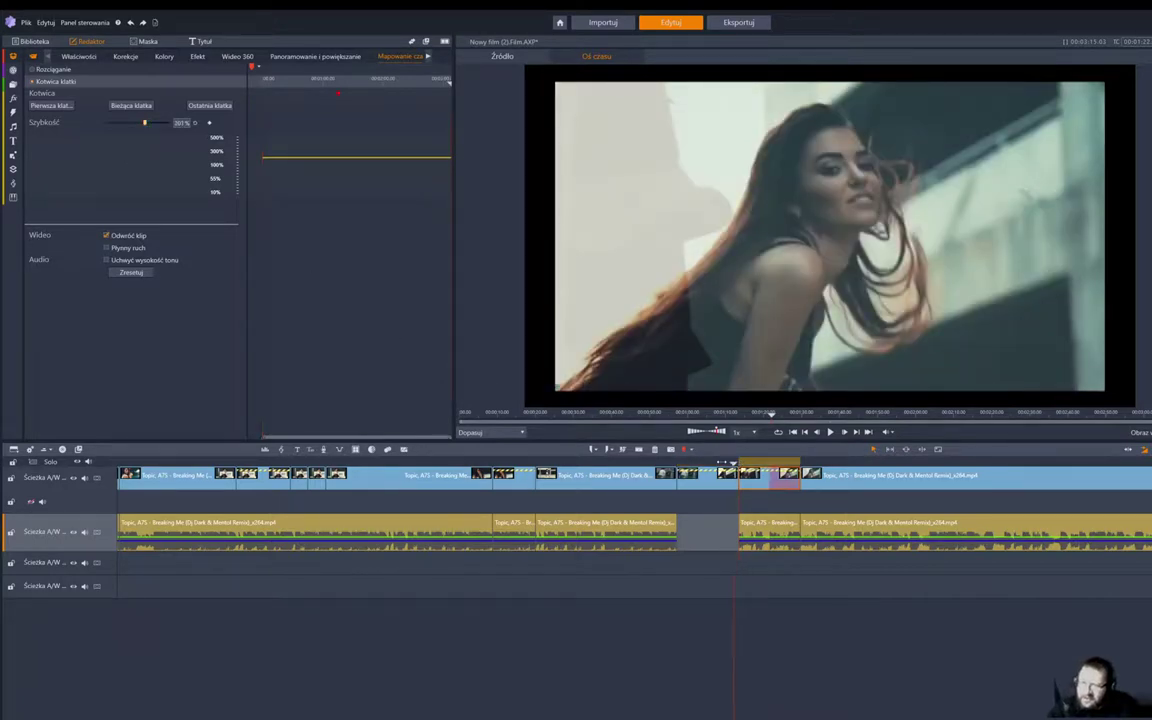
# Trim off the overextended end of the reversed clip and close the remaining video clip up to it.
pyautogui.click(672, 462)
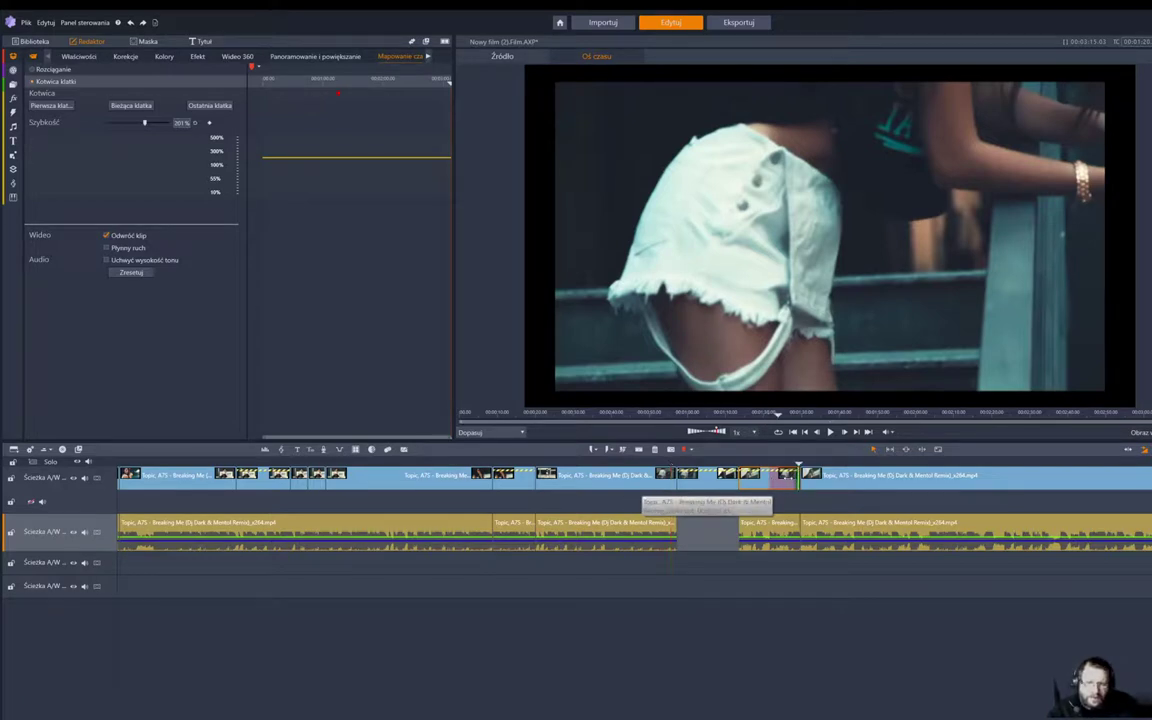
pyautogui.press('Delete')
pyautogui.moveTo(810, 477); pyautogui.dragTo(779, 477)
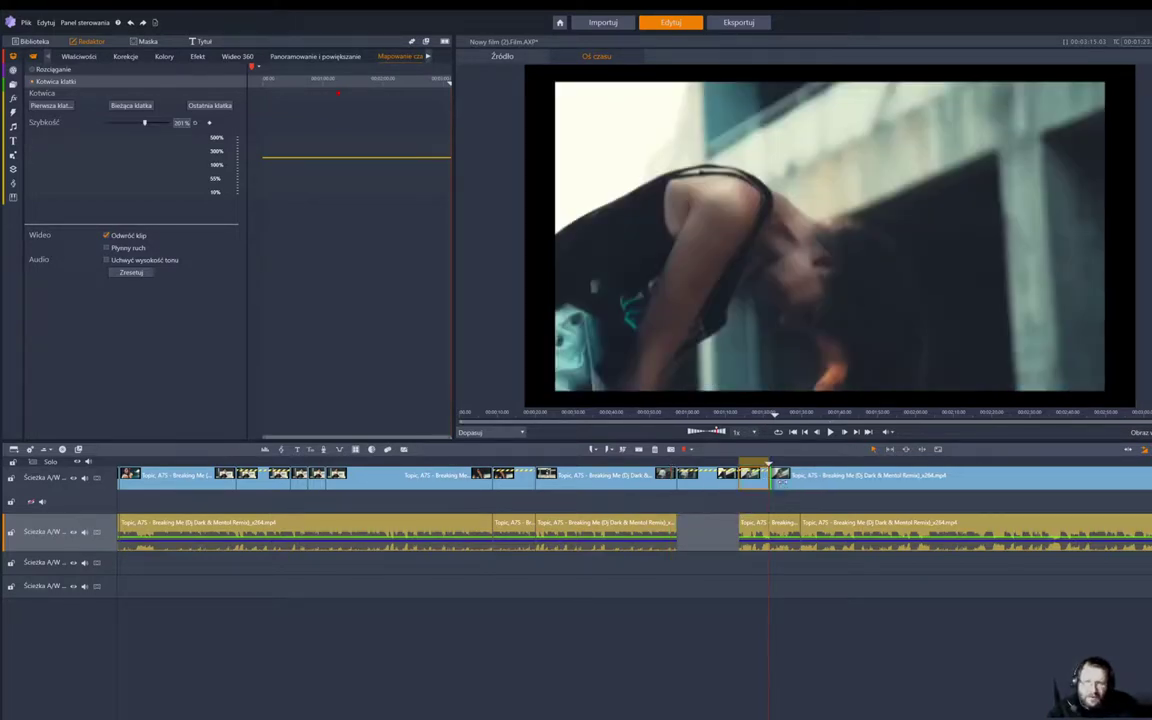
# Extend the start of the short audio clip back to the preceding audio clip to fill the gap in the audio track.
pyautogui.click(769, 463)
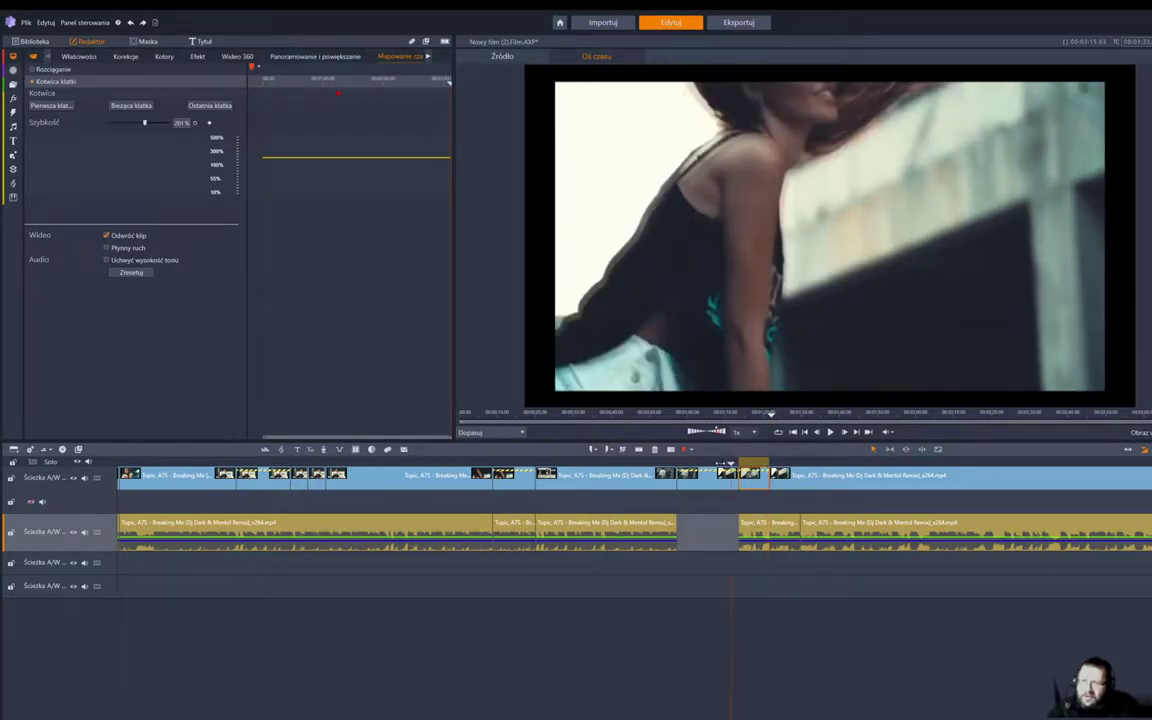
pyautogui.moveTo(770, 463); pyautogui.dragTo(651, 464)
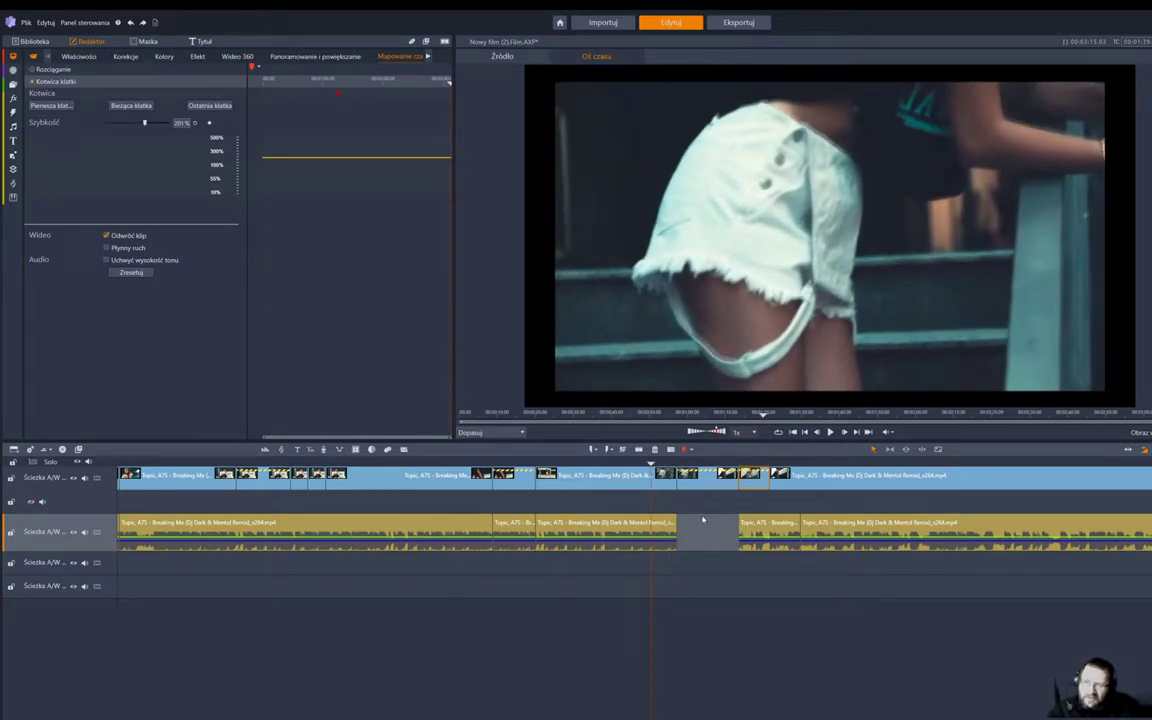
pyautogui.moveTo(742, 521); pyautogui.dragTo(678, 522)
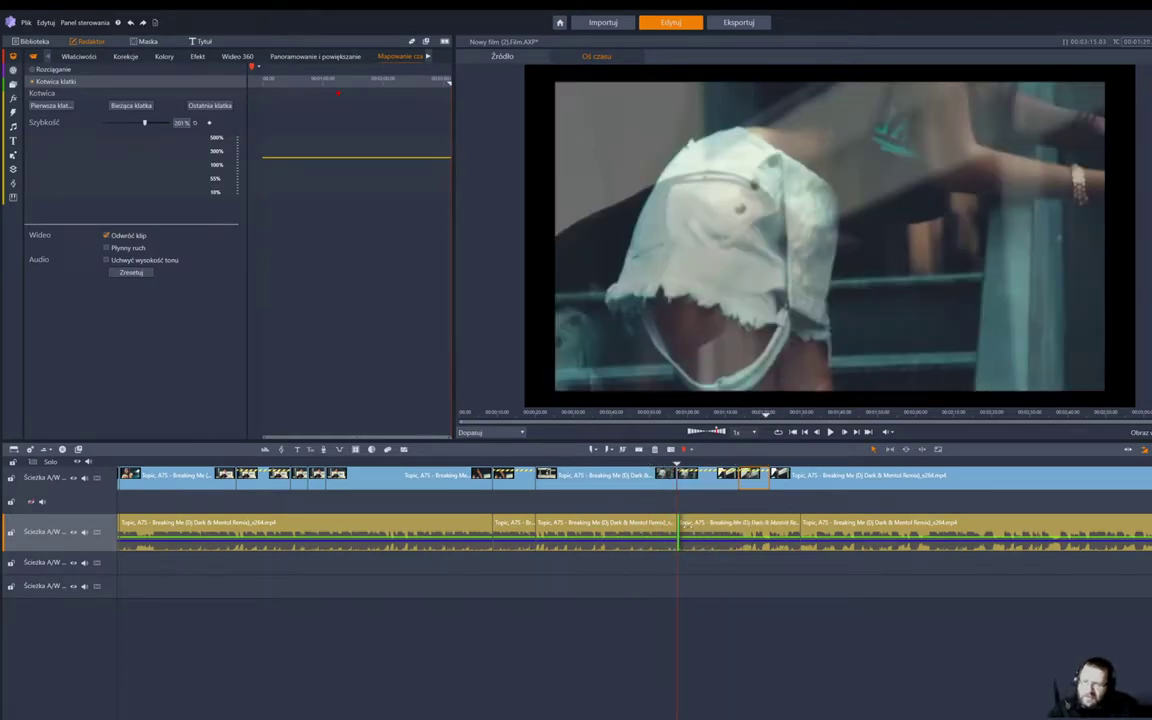
# Play the timeline twice through the slowed and reversed clips to review the effect with the audio.
pyautogui.press('space')
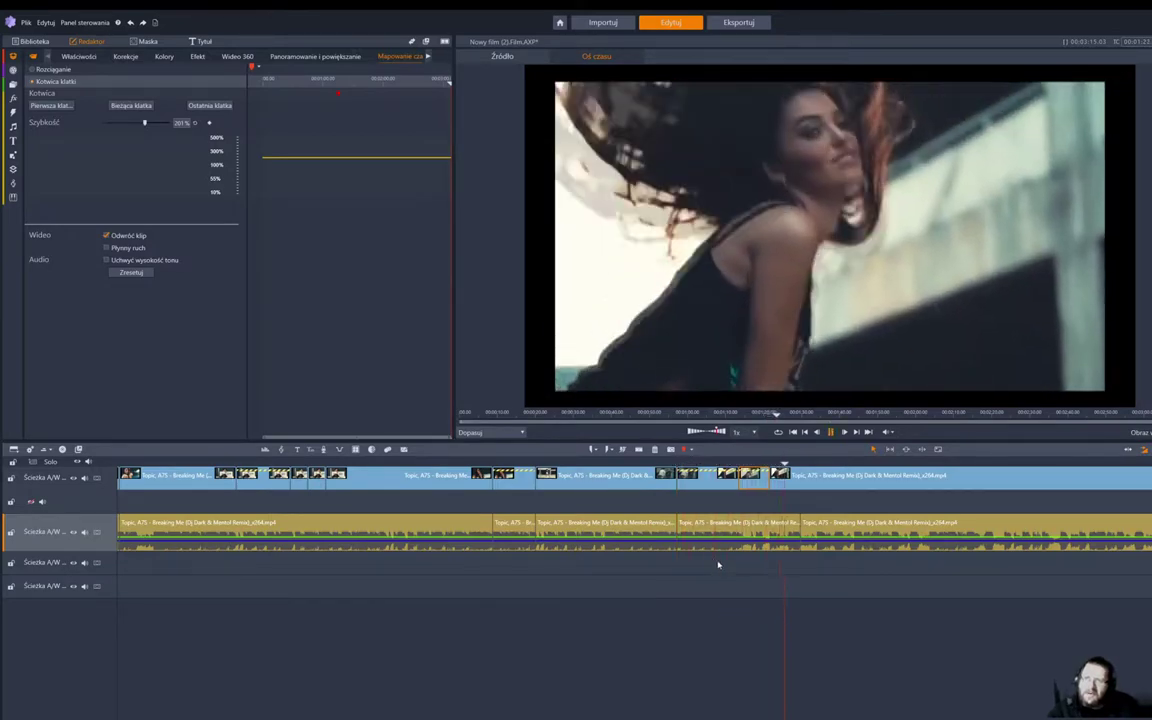
pyautogui.press('space')
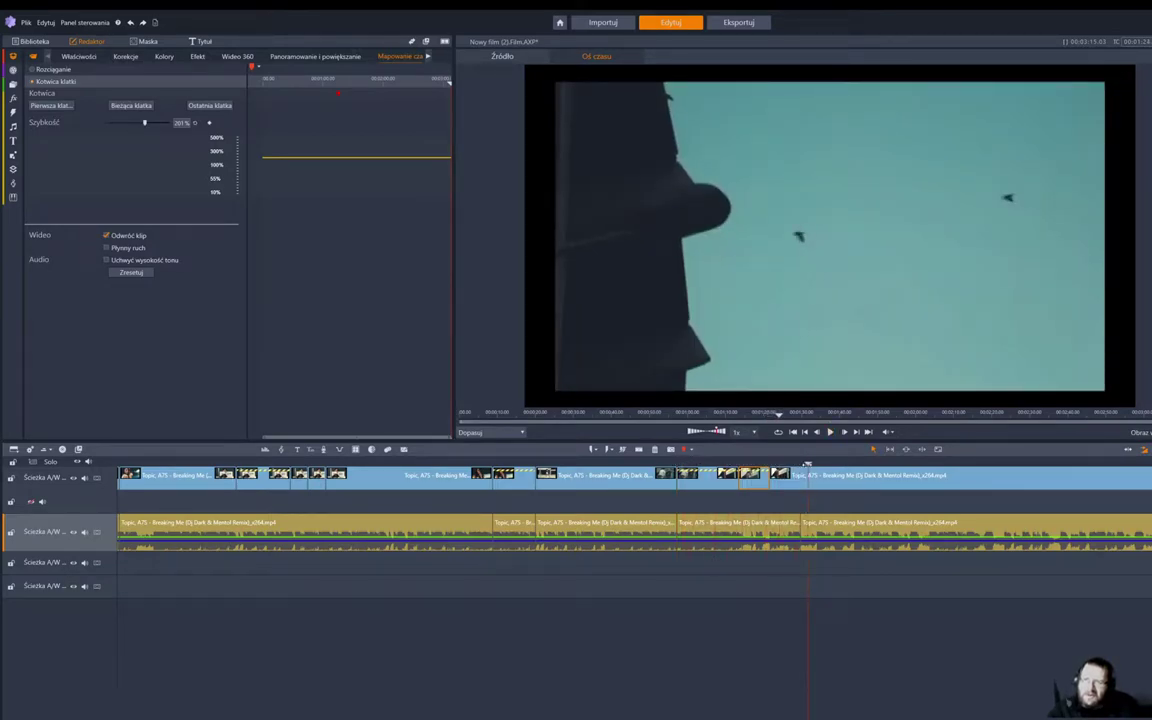
pyautogui.moveTo(807, 463); pyautogui.dragTo(640, 463)
pyautogui.press('space')
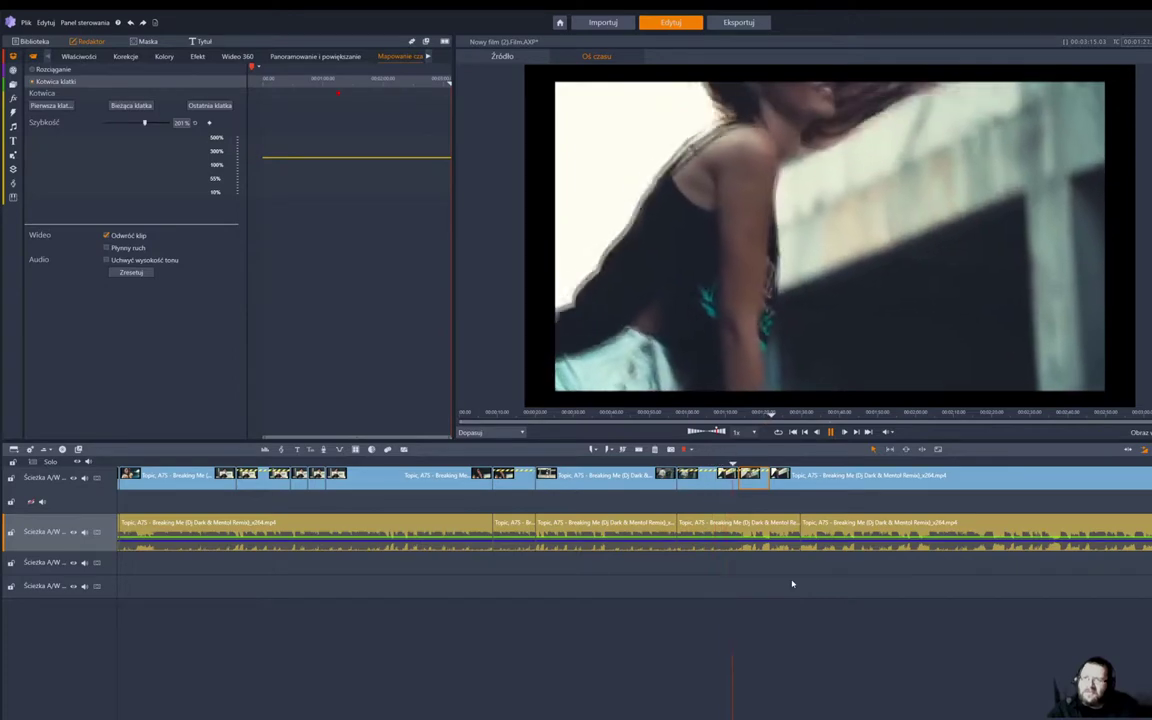
pyautogui.press('space')
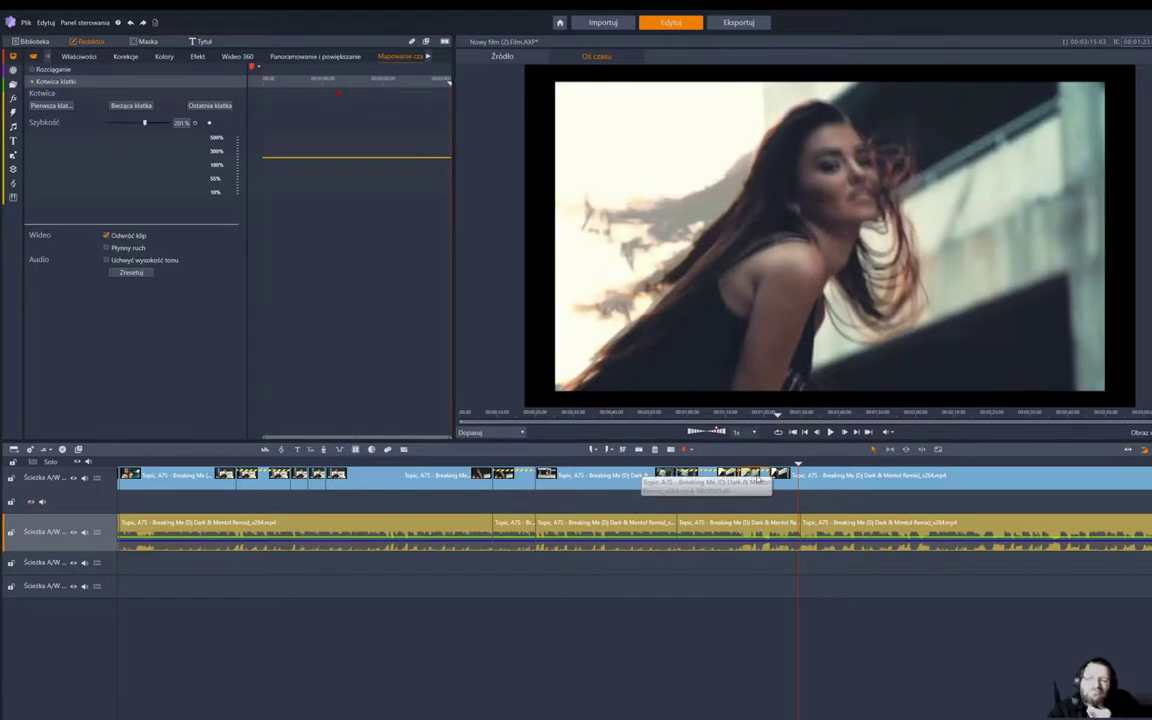
# Set the time mapping speed of the slowed clip before the reversed one to 31%.
pyautogui.hotkey('ctrl', 'Left')
pyautogui.hotkey('ctrl', 'Left')
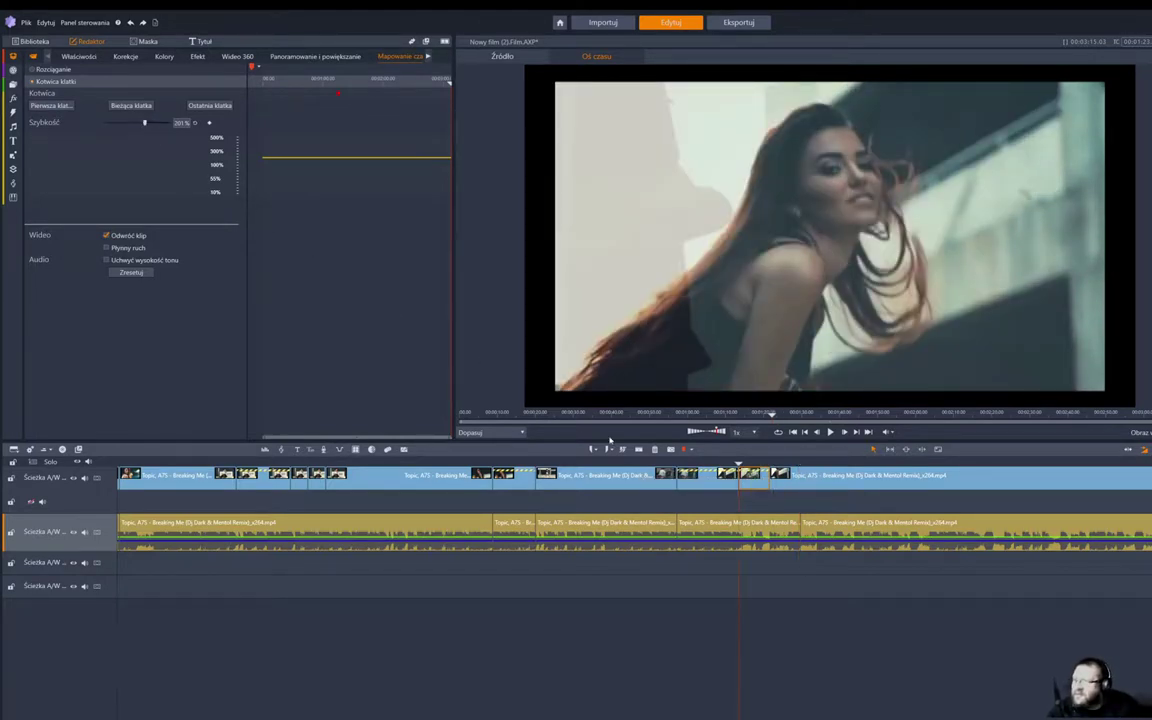
pyautogui.click(708, 481)
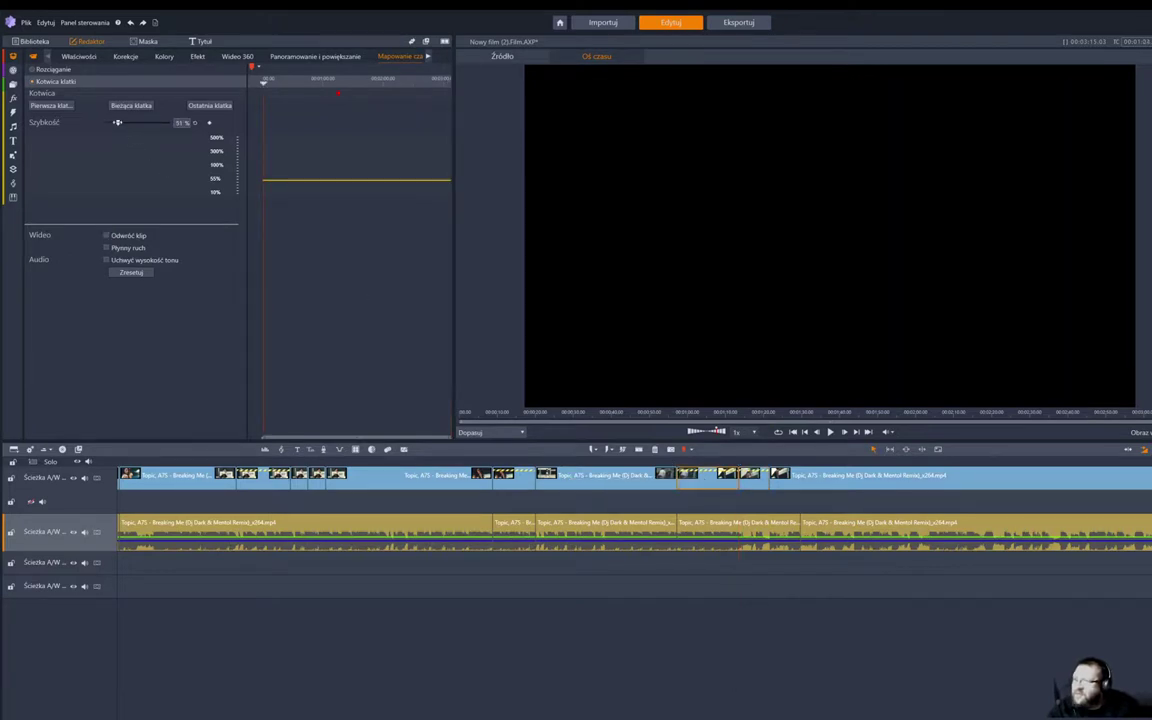
pyautogui.moveTo(118, 122); pyautogui.dragTo(109, 122)
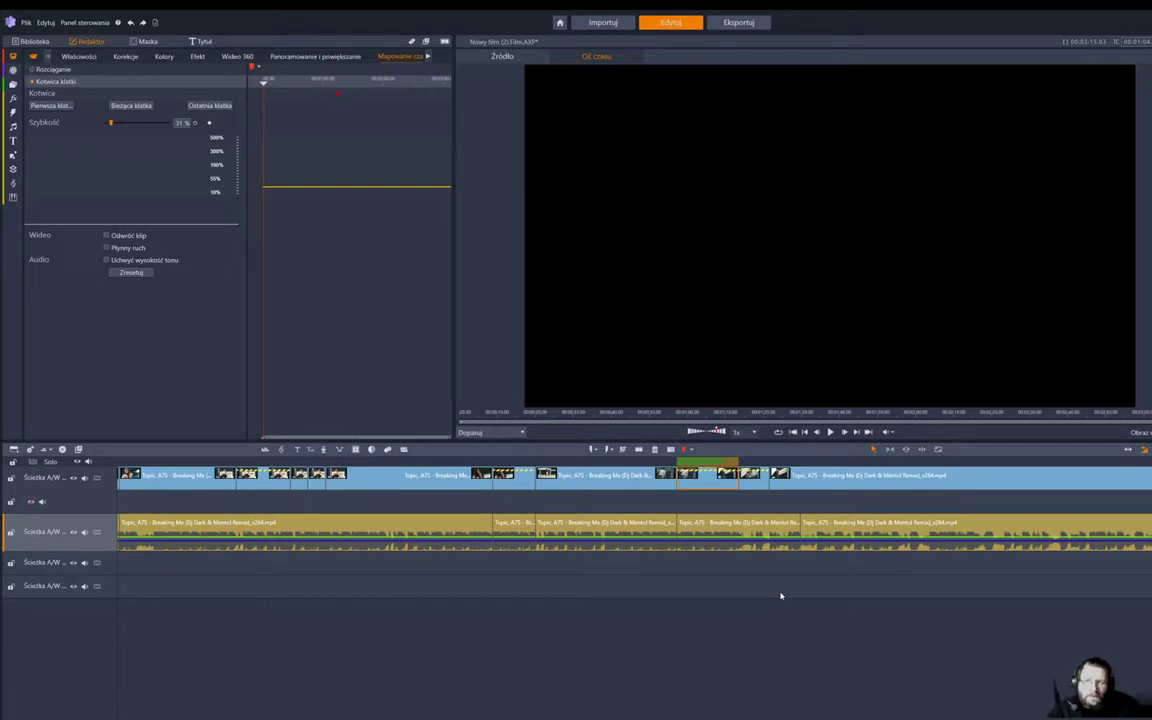
# Play the timeline from just before the 31% clip through the reversed clip and into the remaining video.
pyautogui.click(665, 463)
pyautogui.press('space')
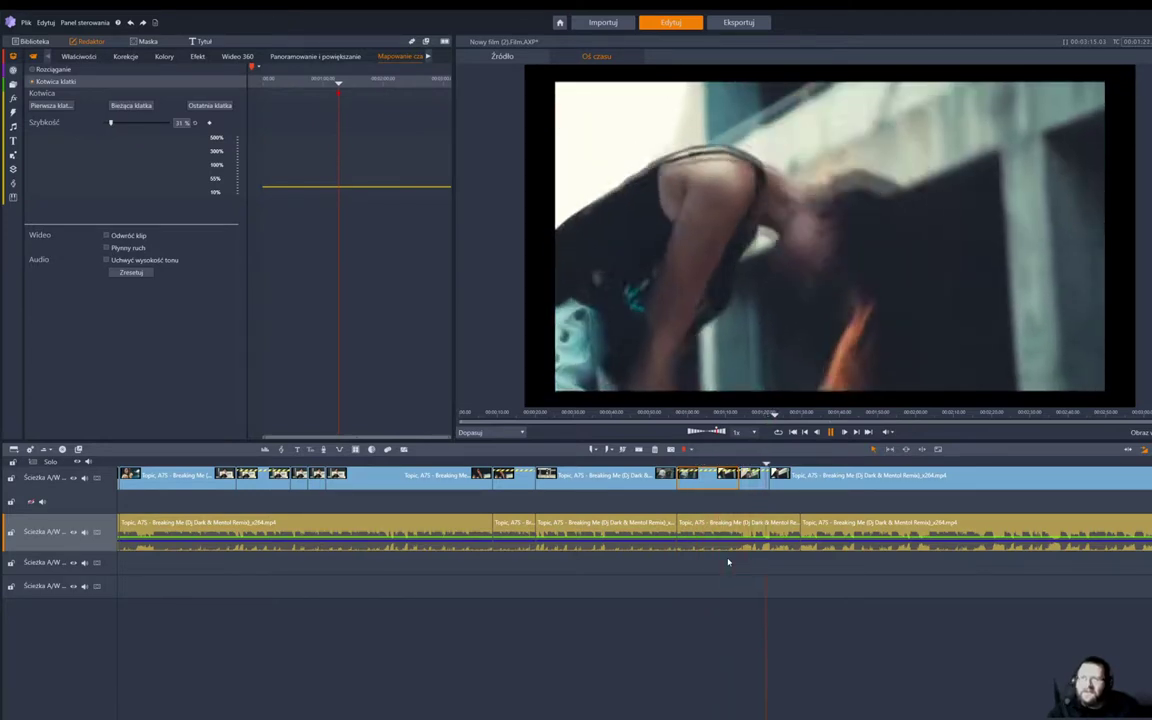
pyautogui.press('space')
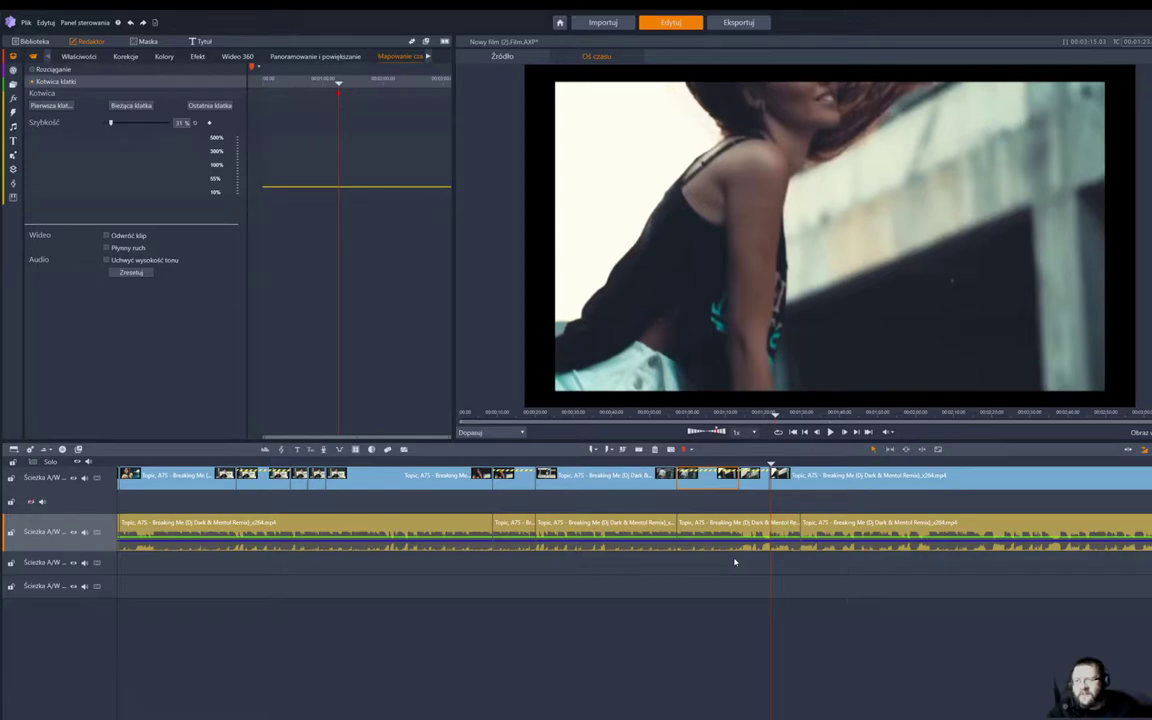
pyautogui.press('space')
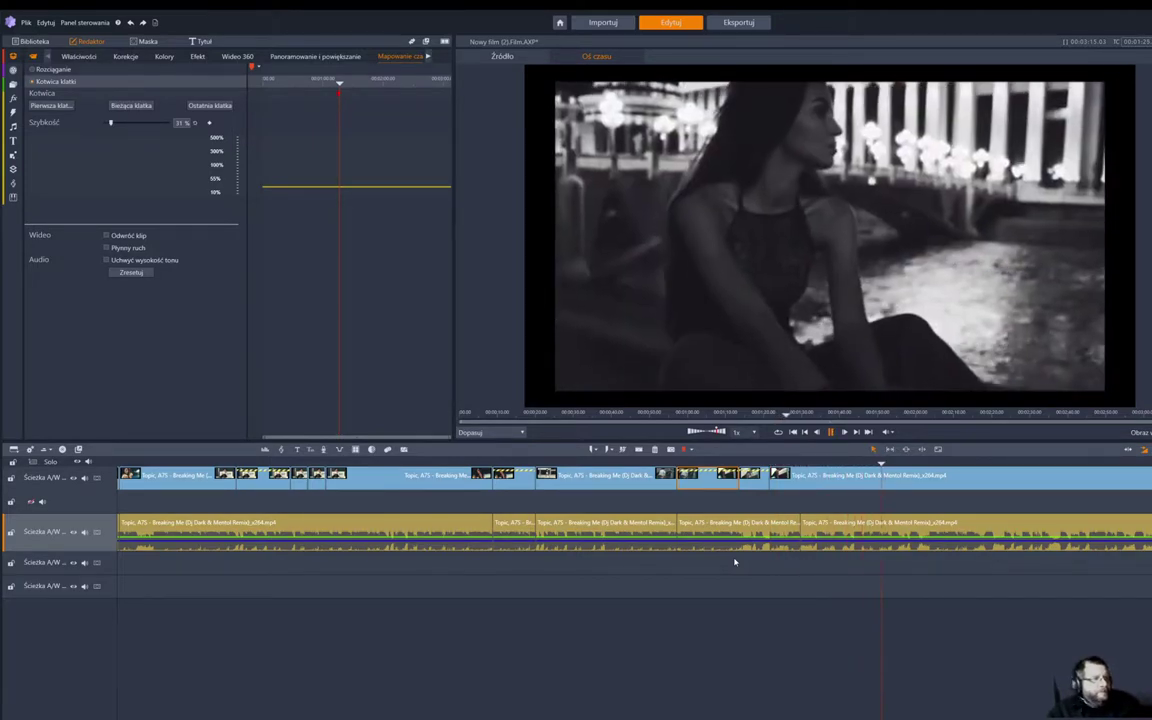
# Split the video and its audio before and after the shot of the seated woman to isolate a section about 1 second long.
pyautogui.press('space')
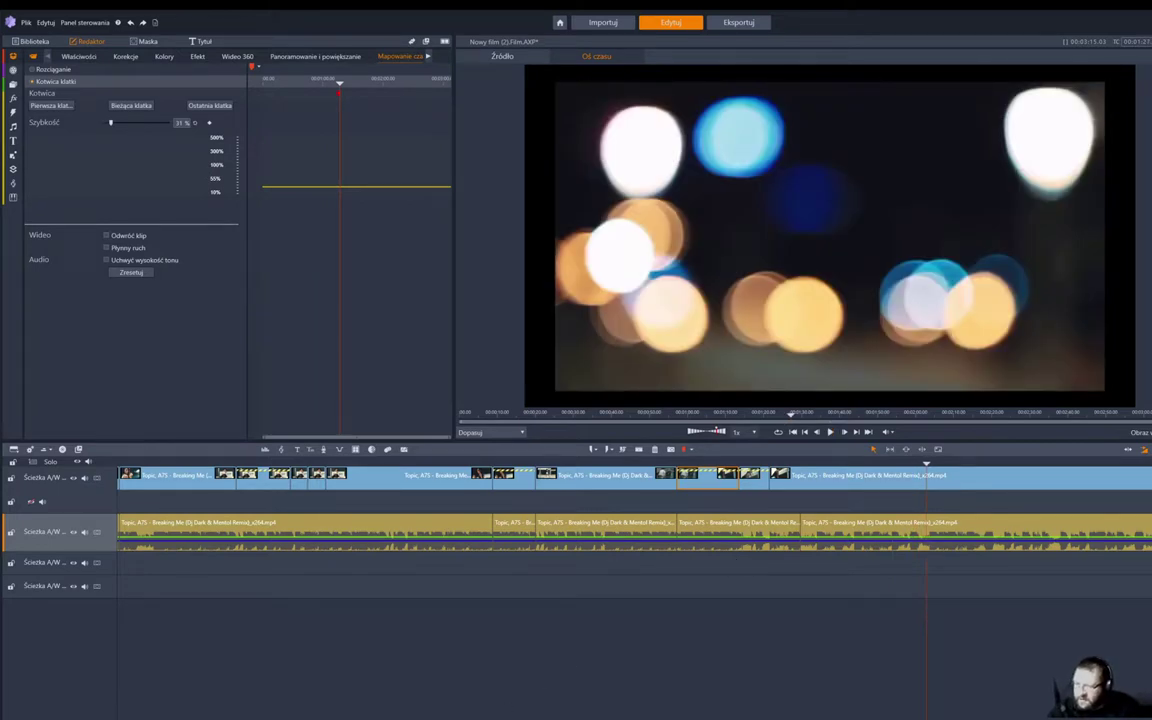
pyautogui.hscroll(10, 634, 510)
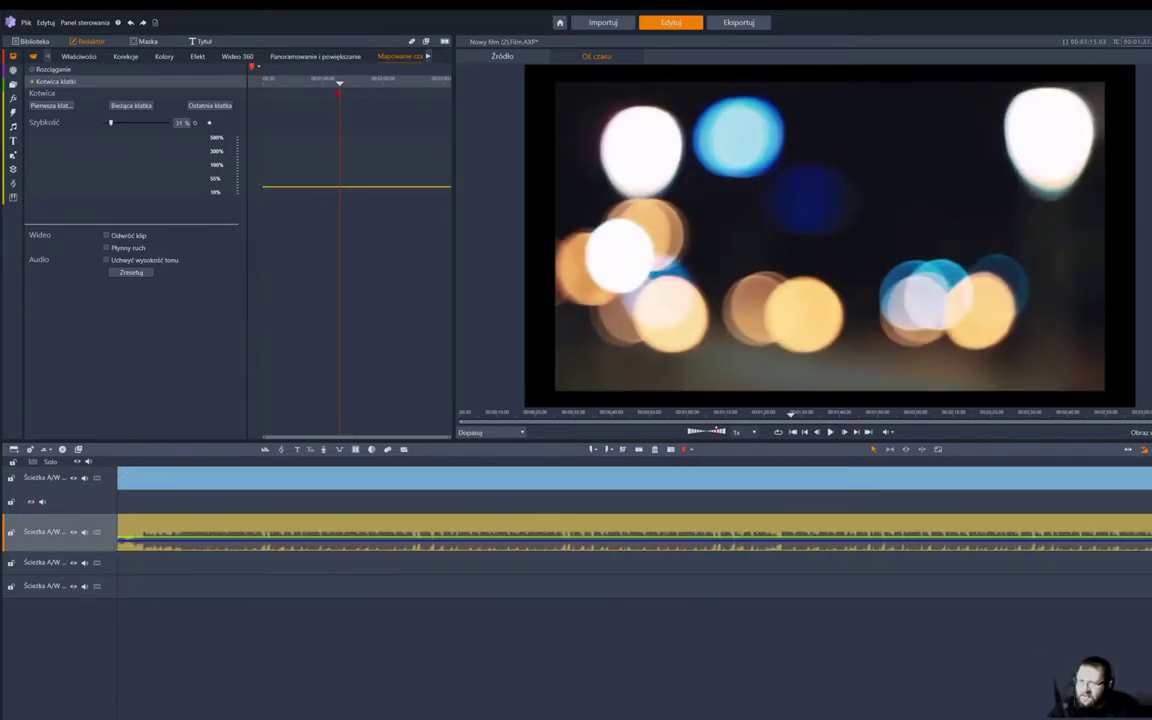
pyautogui.press('KP_Subtract')
pyautogui.press('KP_Subtract')
pyautogui.press('KP_Subtract')
pyautogui.press('KP_Subtract')
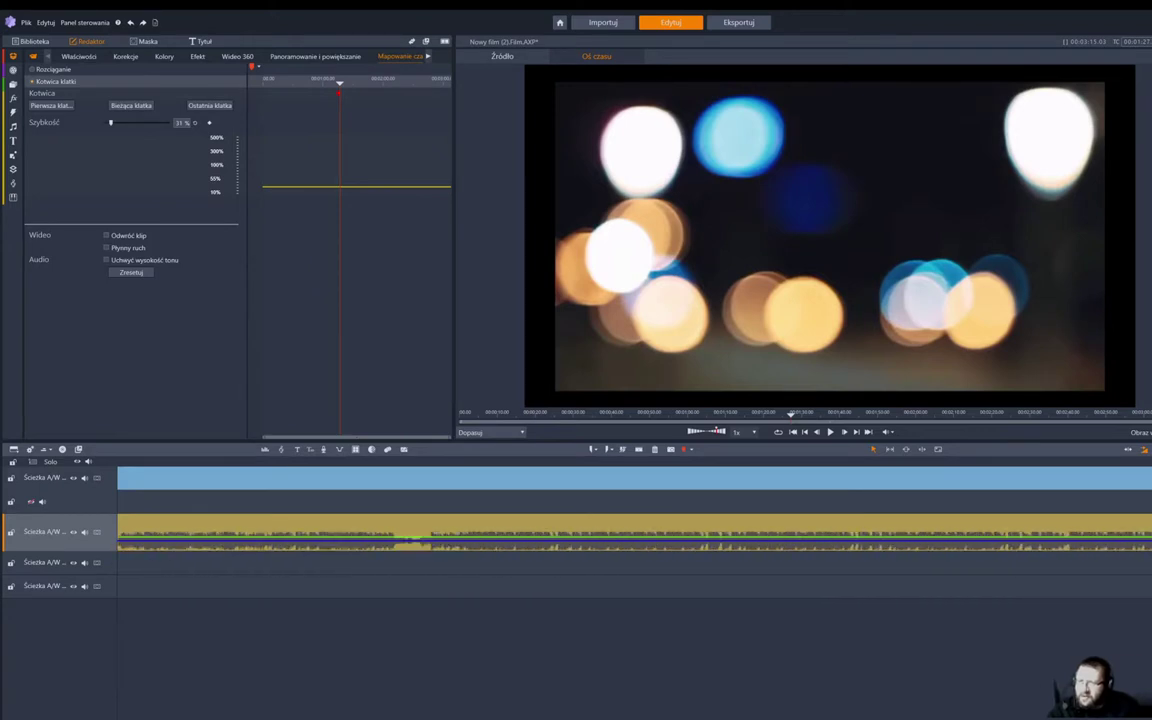
pyautogui.press('KP_Add')
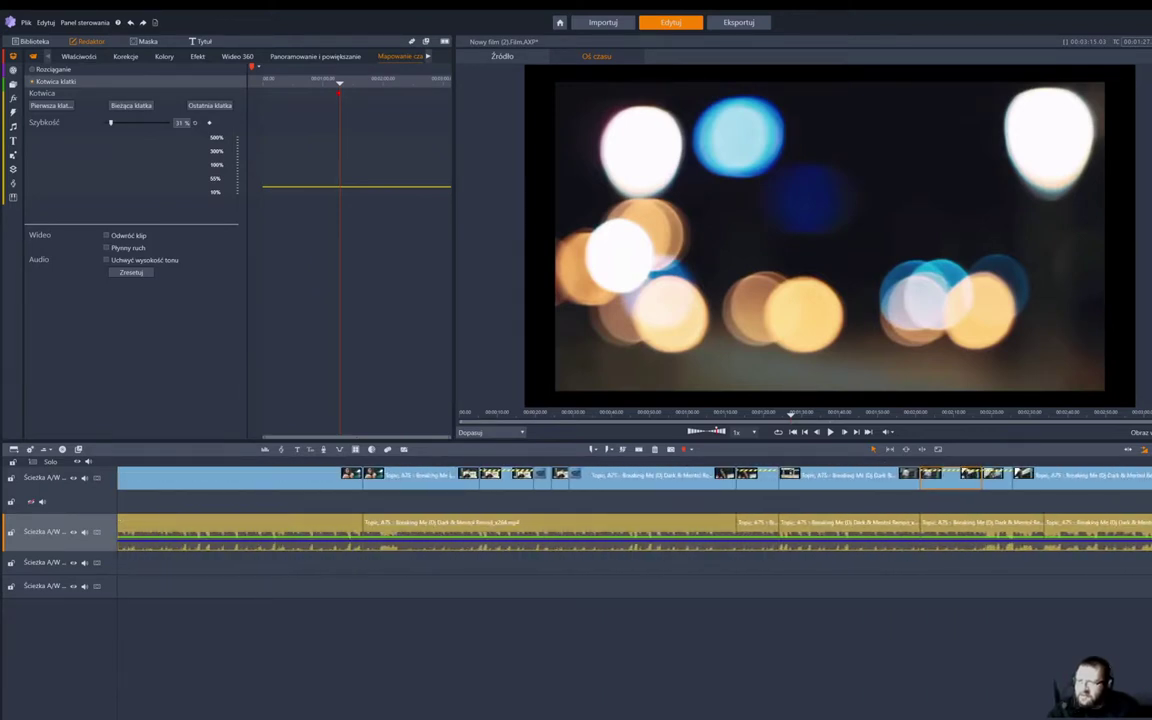
pyautogui.hscroll(6, 190, 477)
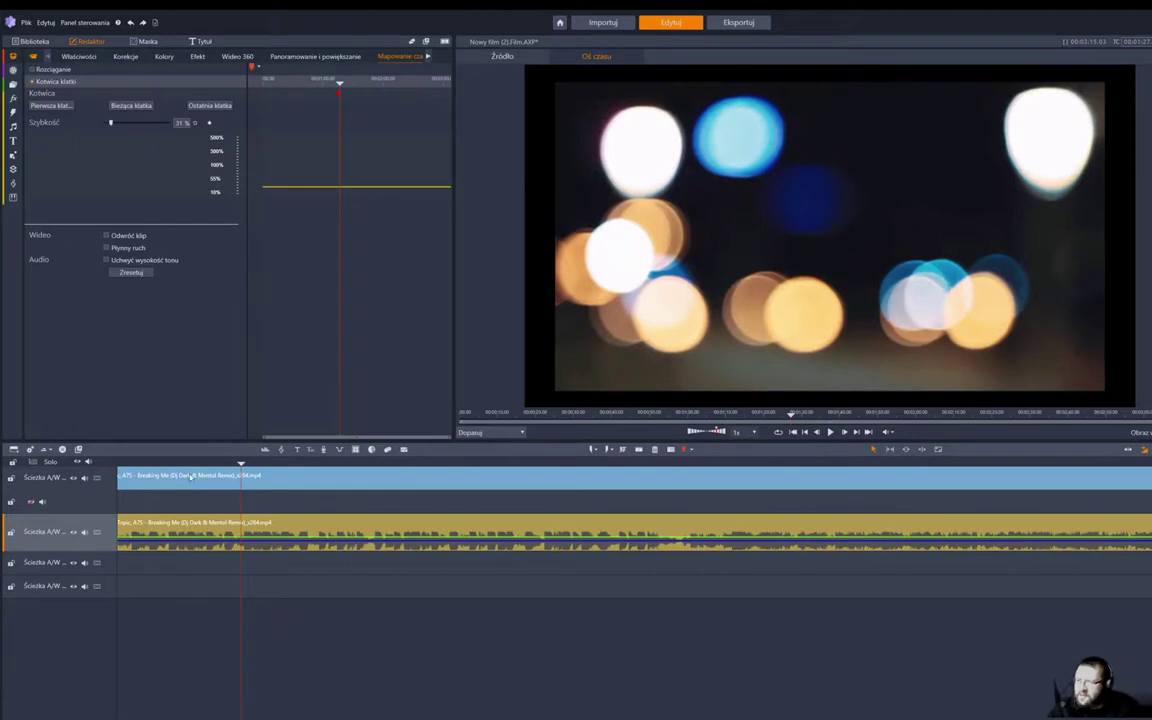
pyautogui.press('space')
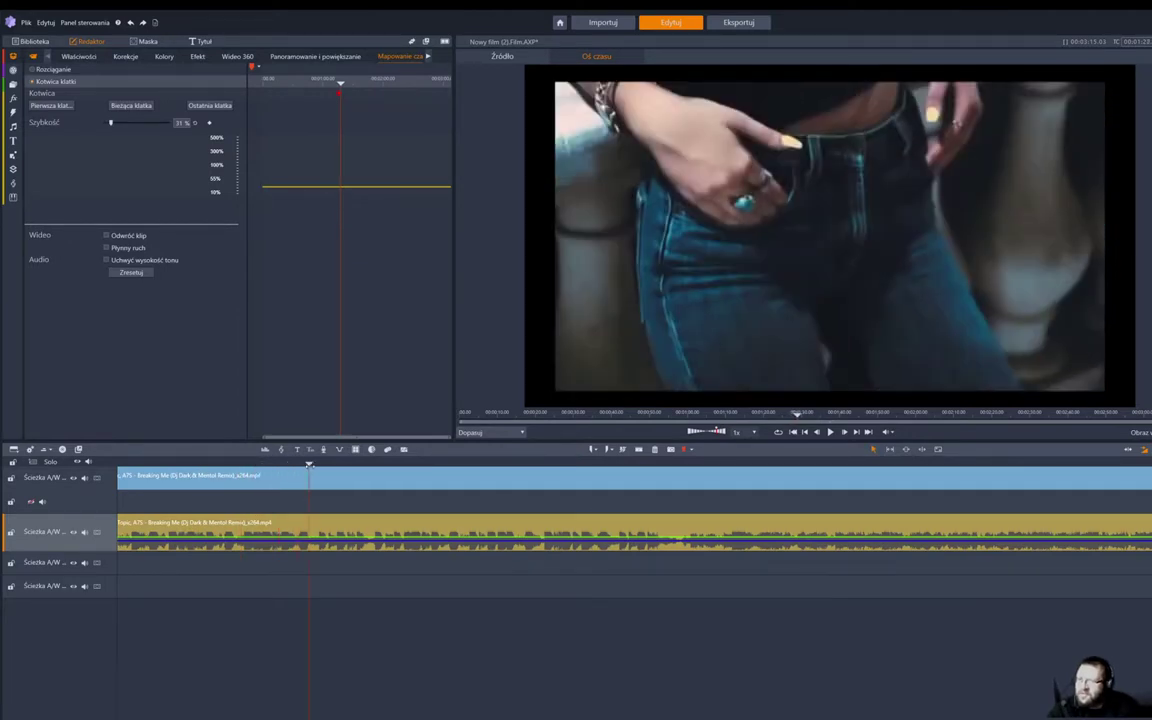
pyautogui.moveTo(317, 466); pyautogui.dragTo(282, 468)
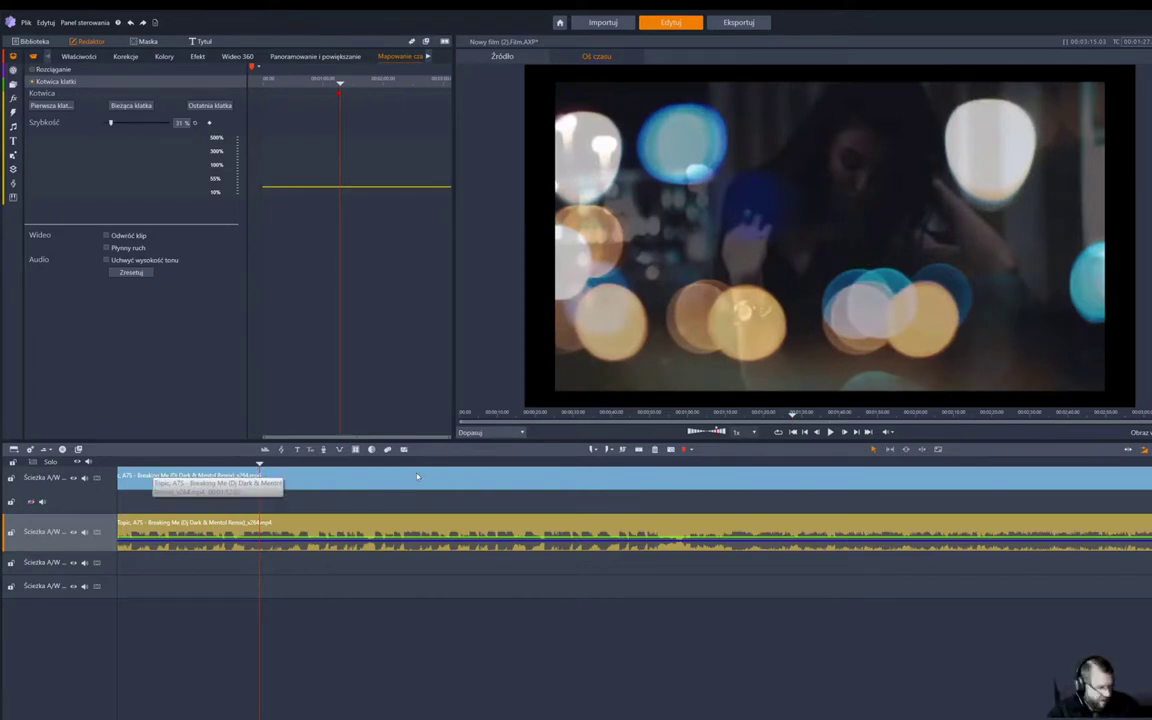
pyautogui.press('n')
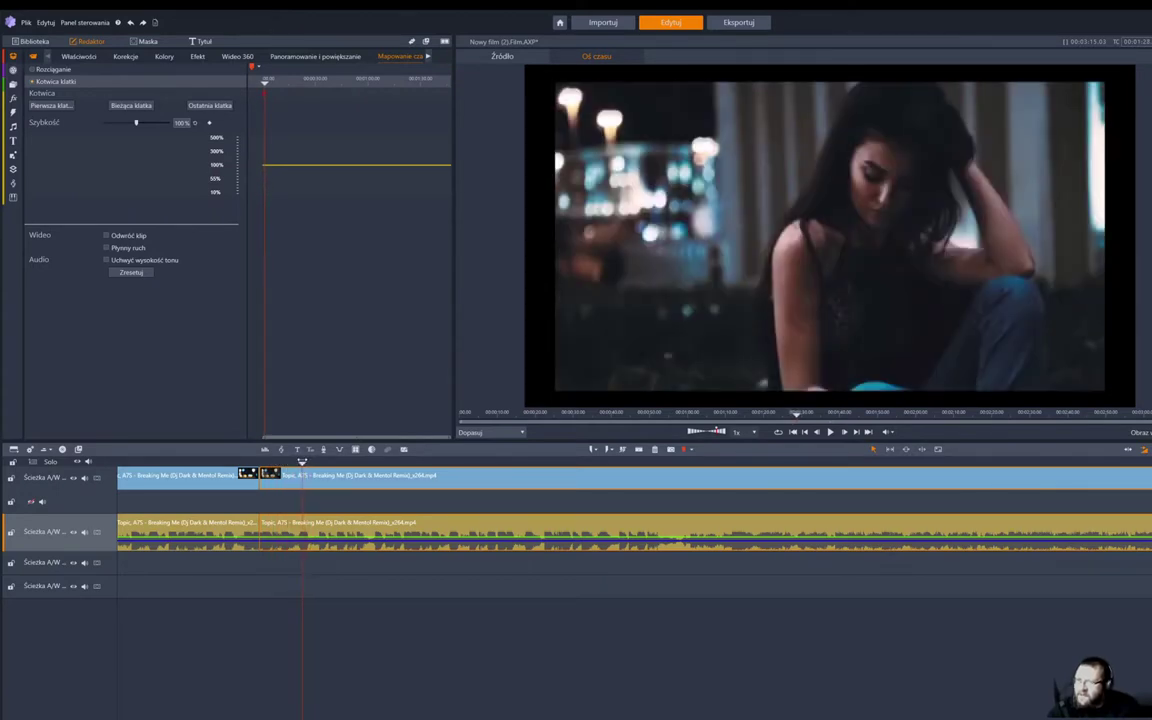
pyautogui.press('n')
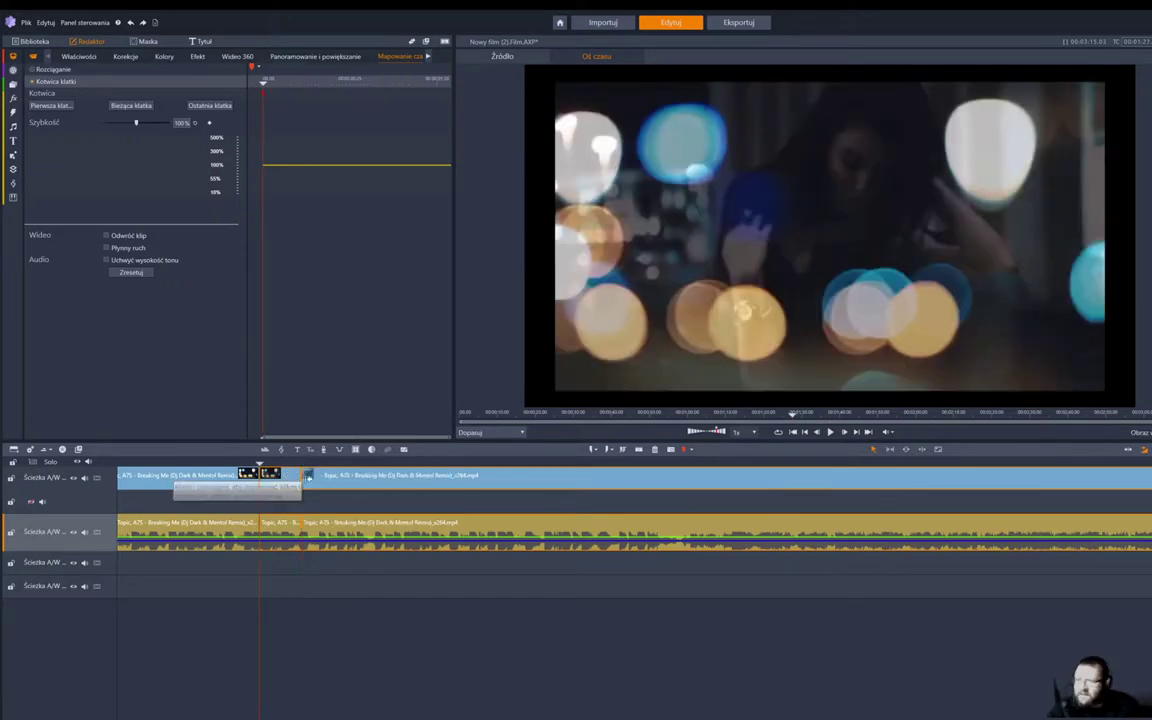
# Trim the start of the following video clip to open a gap and paste a copy of the short section into it.
pyautogui.moveTo(304, 477); pyautogui.dragTo(343, 477)
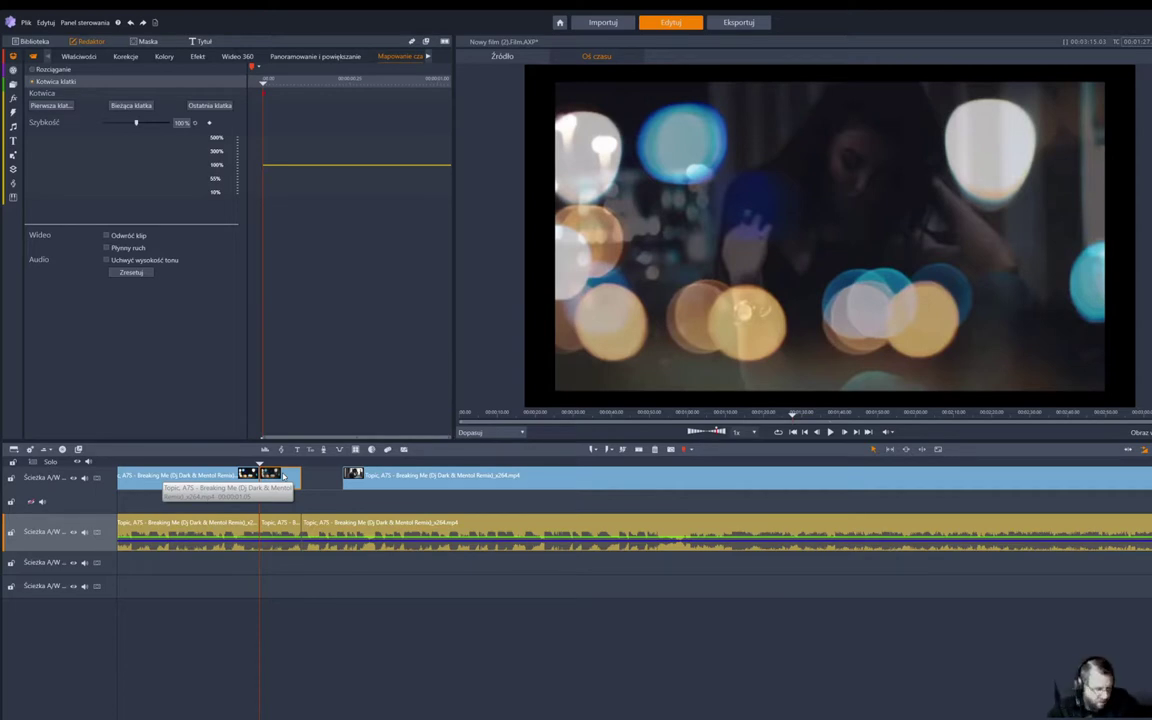
pyautogui.click(305, 475)
pyautogui.hotkey('ctrl', 'v')
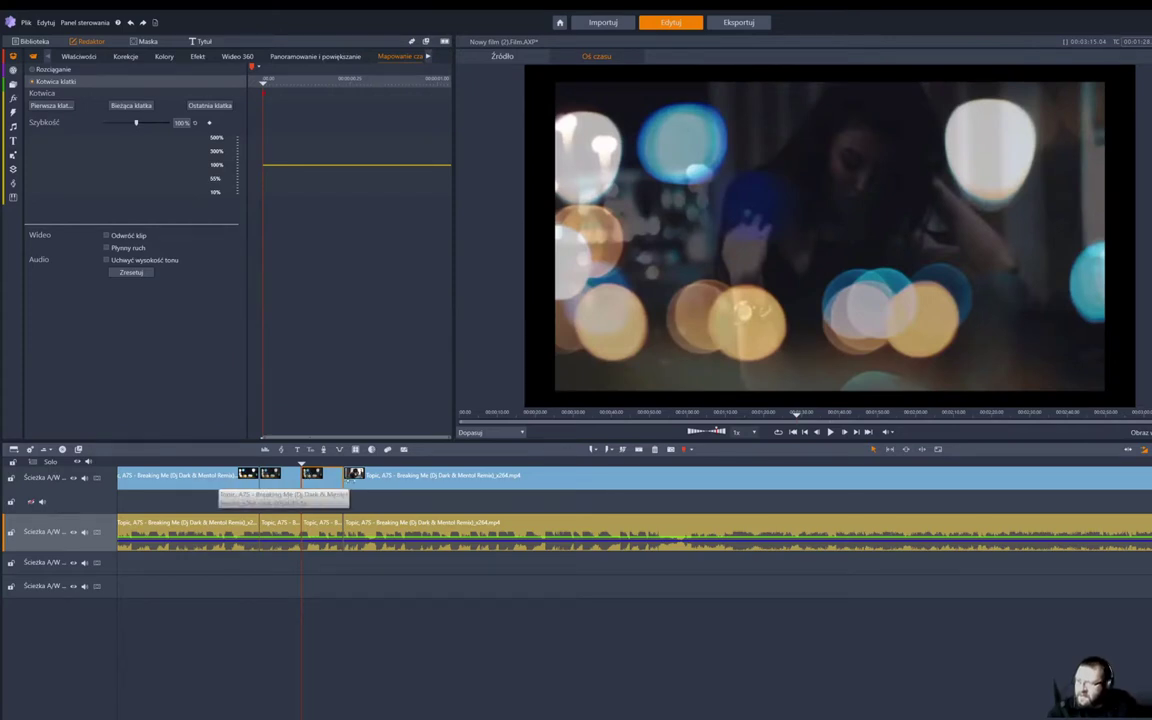
# Trim the start of the remaining video clip further and paste a second copy of the section directly after the first copy.
pyautogui.moveTo(349, 476); pyautogui.dragTo(374, 481)
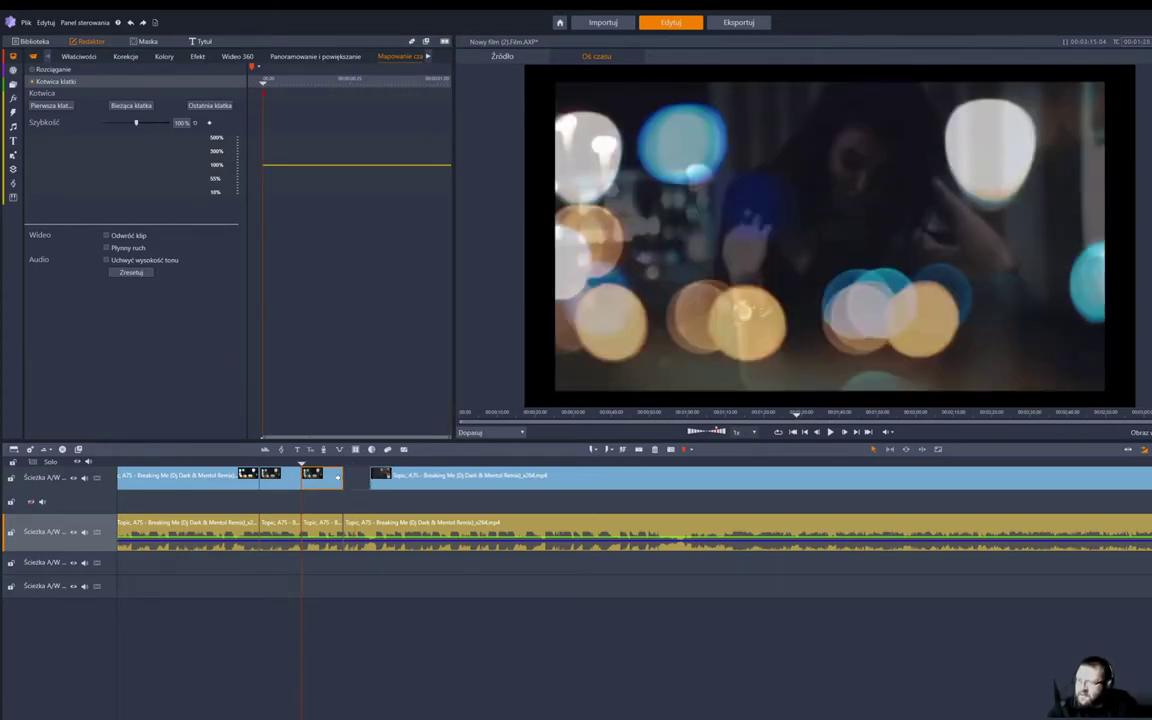
pyautogui.doubleClick(347, 478)
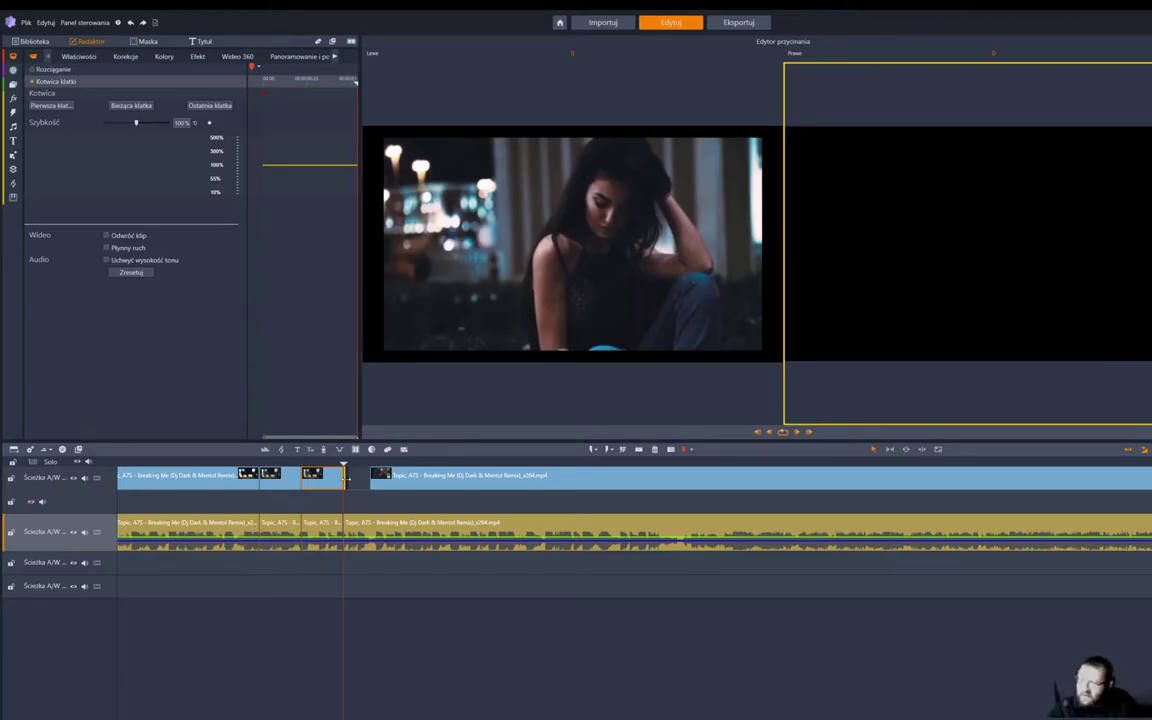
pyautogui.hotkey('ctrl', 'v')
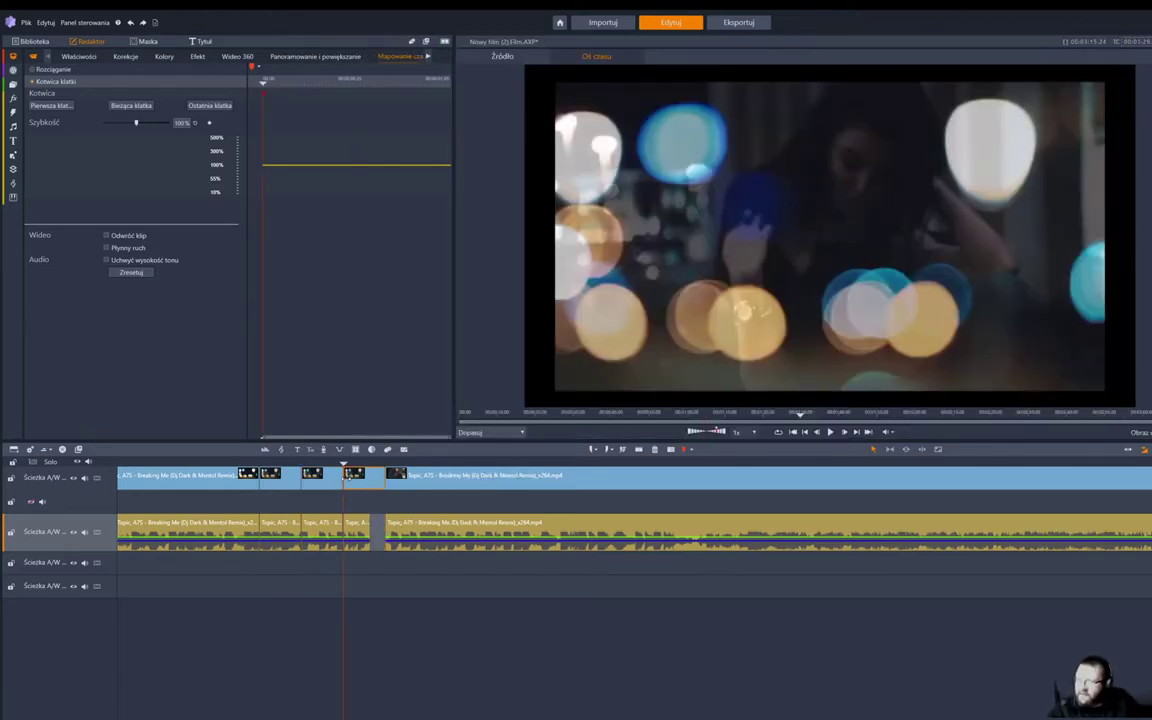
# Play through the repeated sections, and extend the start of the remaining audio clip back to close the gap in the audio track.
pyautogui.moveTo(344, 462); pyautogui.dragTo(257, 463)
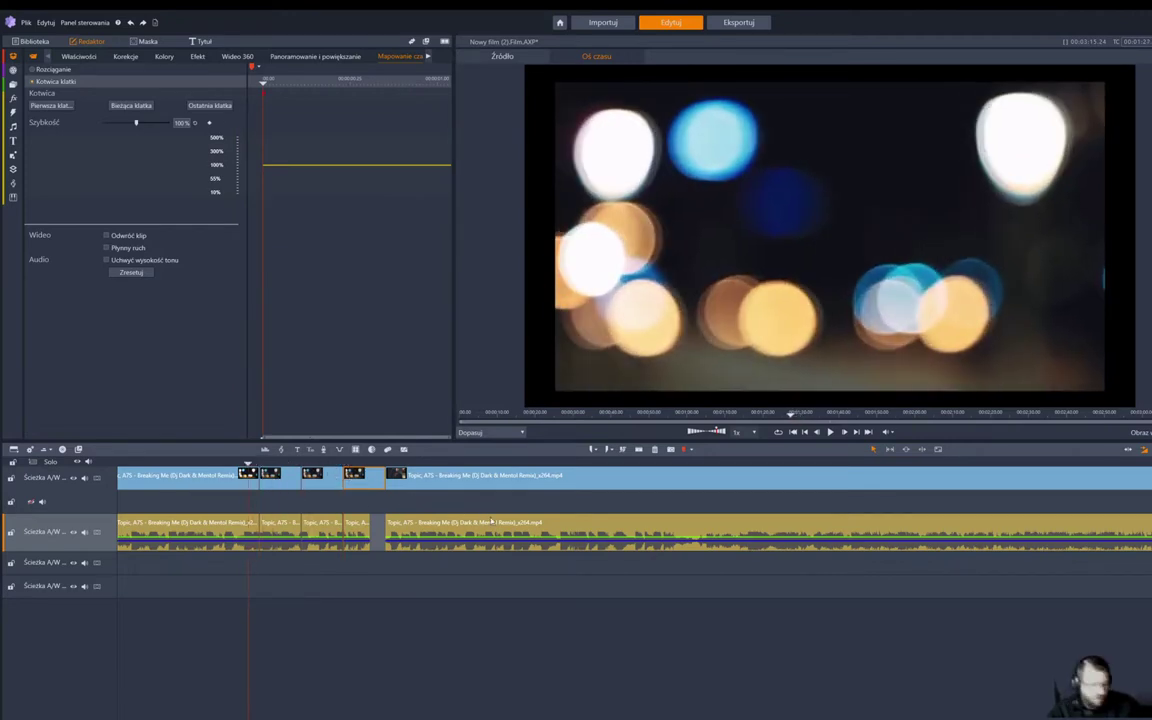
pyautogui.press('space')
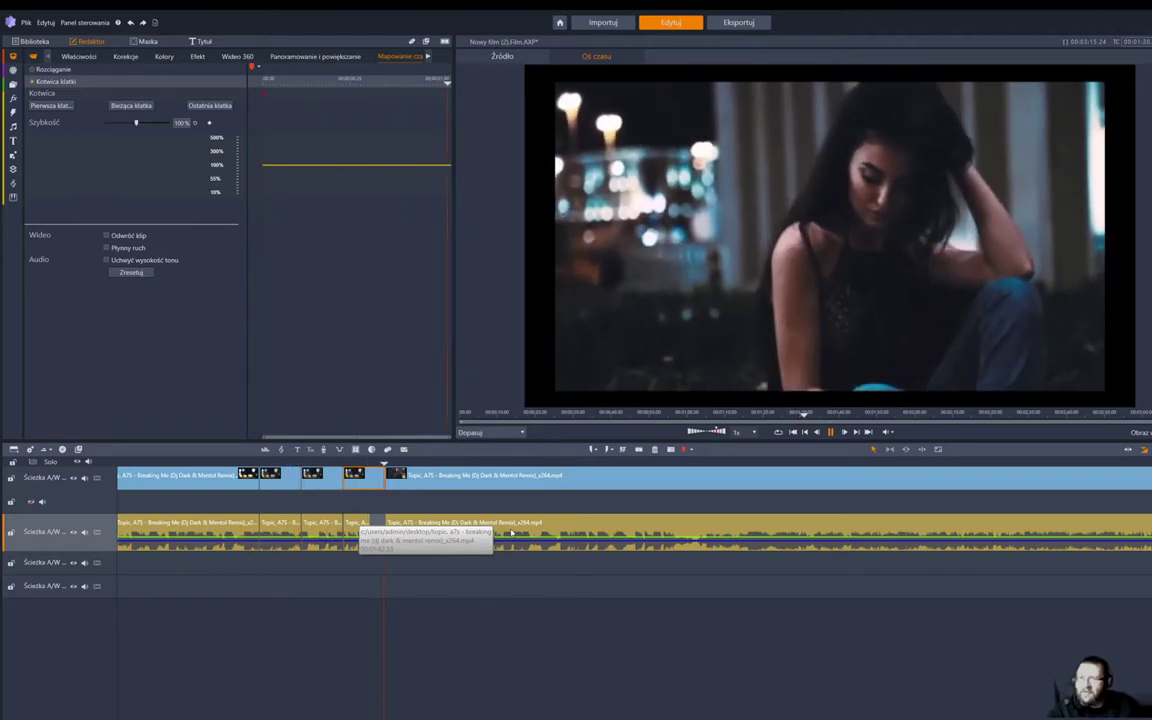
pyautogui.press('space')
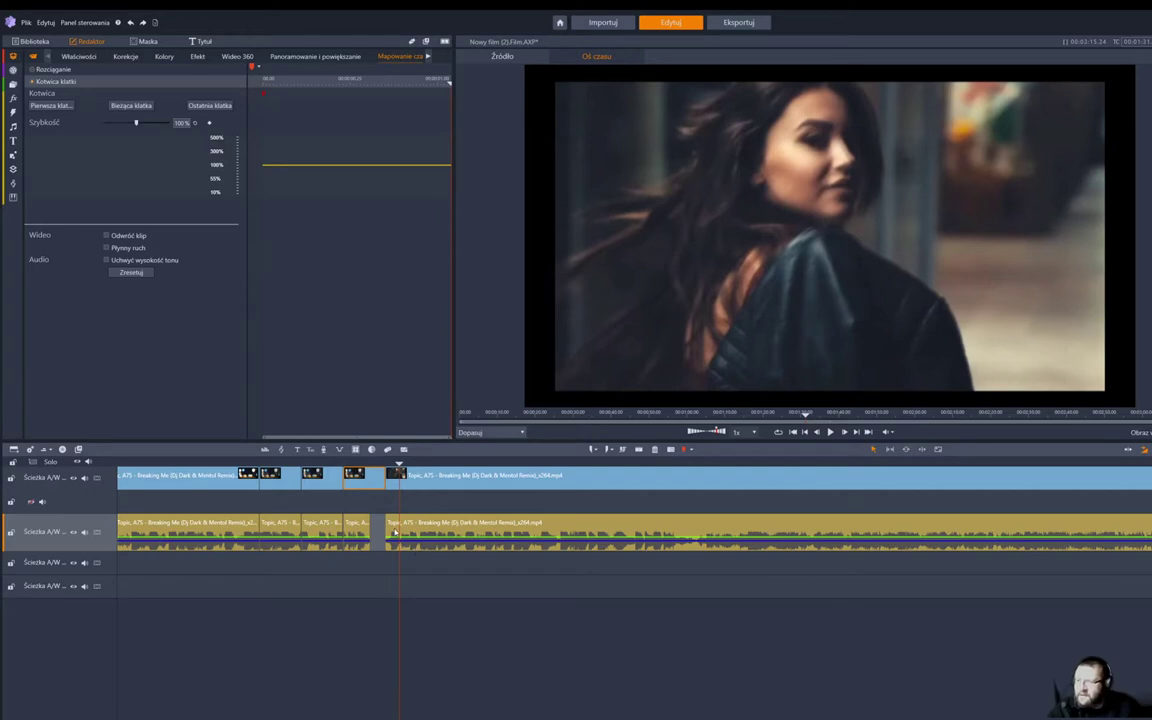
pyautogui.moveTo(387, 527); pyautogui.dragTo(370, 530)
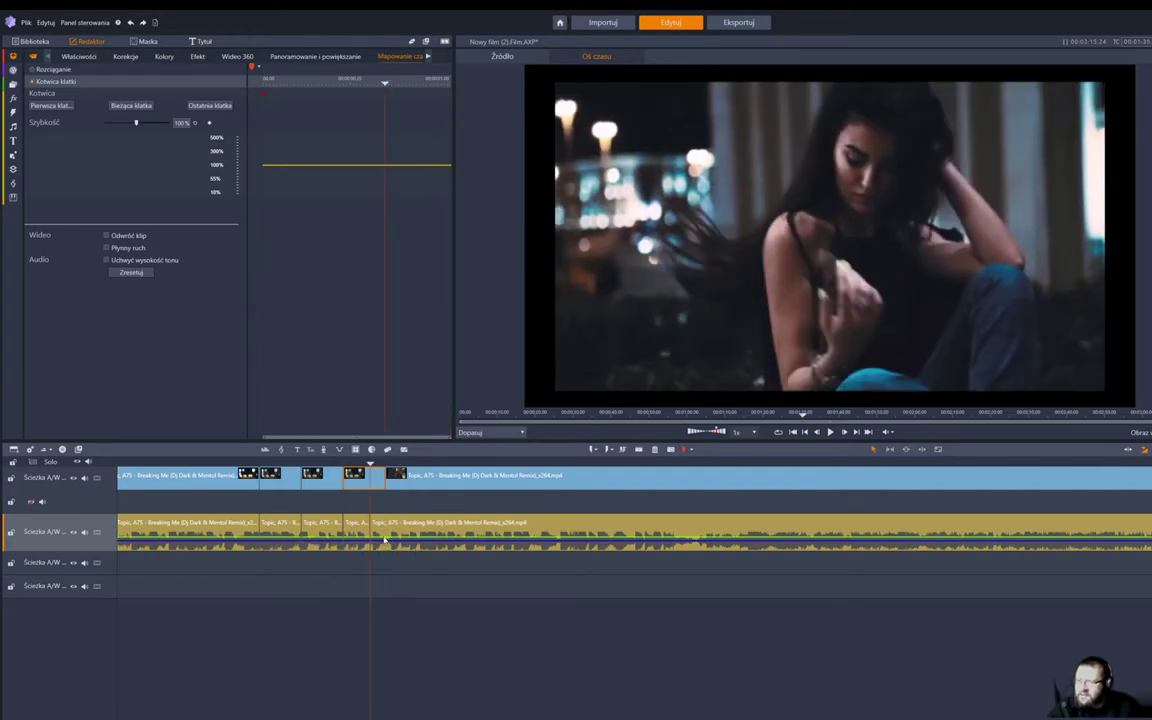